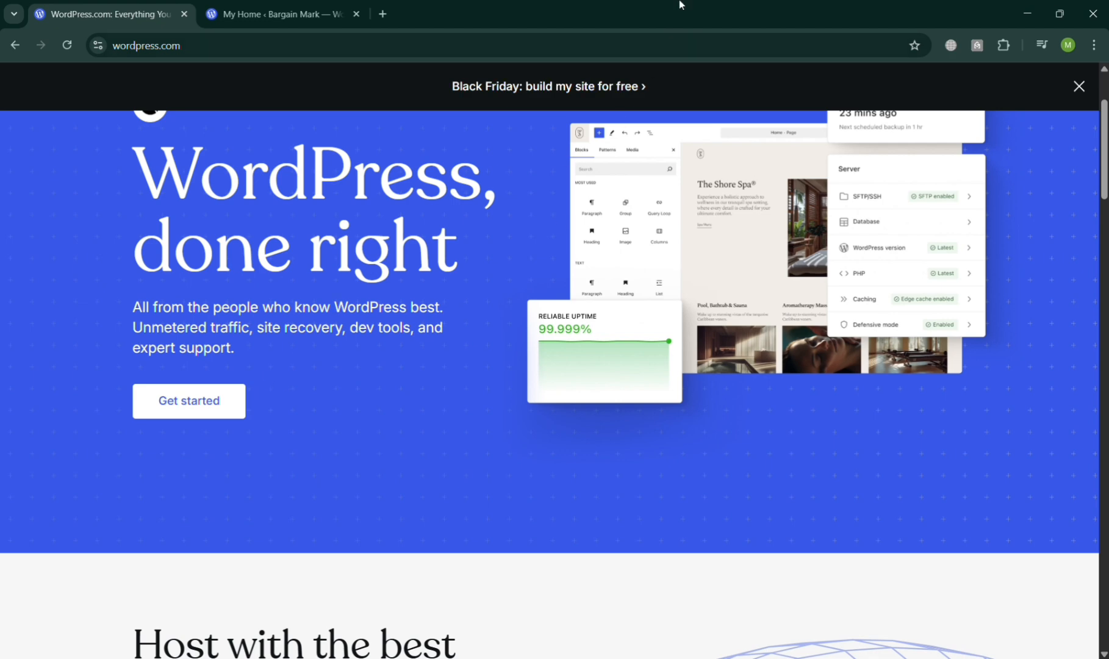
Examine the WordPress.com homepage's hosting, domain, theme and enterprise sections, along with its product, feature and resource listings.
{"action": "scroll", "coordinate": [704, 344], "scroll_direction": "up", "scroll_amount": 2}
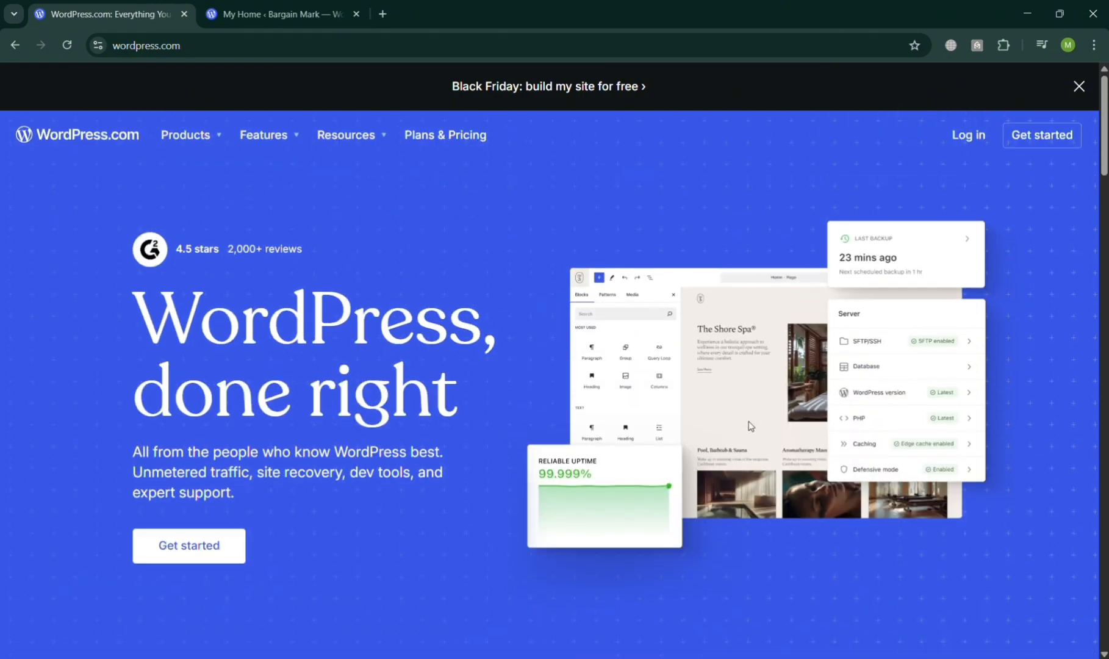
{"action": "scroll", "coordinate": [746, 424], "scroll_direction": "down", "scroll_amount": 2}
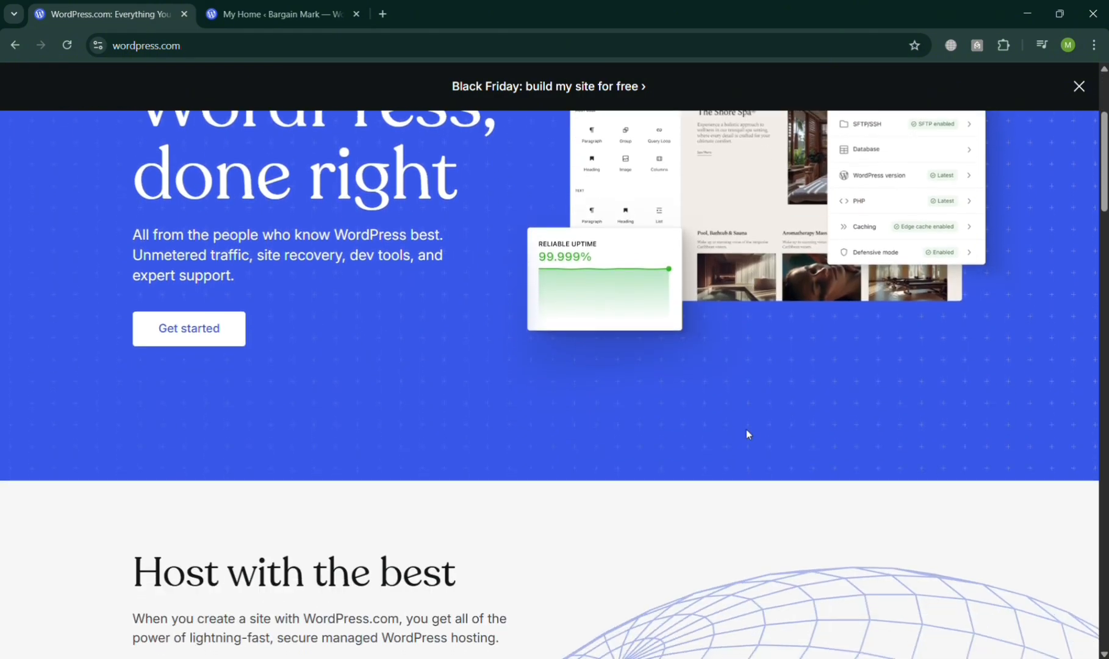
{"action": "scroll", "coordinate": [554, 384], "scroll_direction": "down", "scroll_amount": 6}
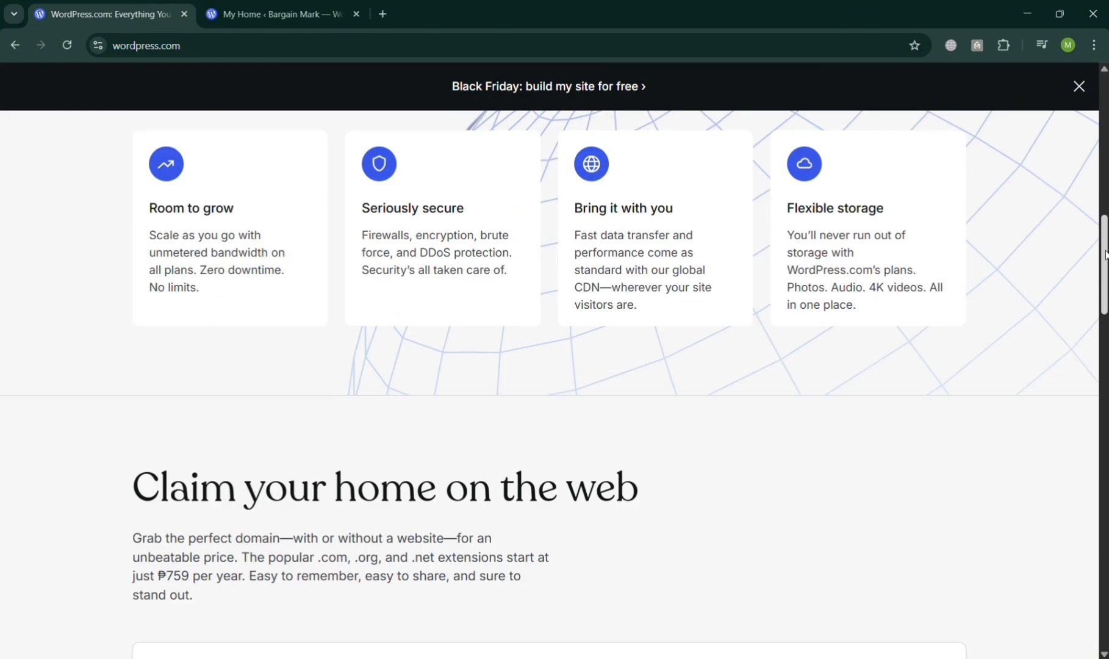
{"action": "scroll", "coordinate": [555, 384], "scroll_direction": "up", "scroll_amount": 2}
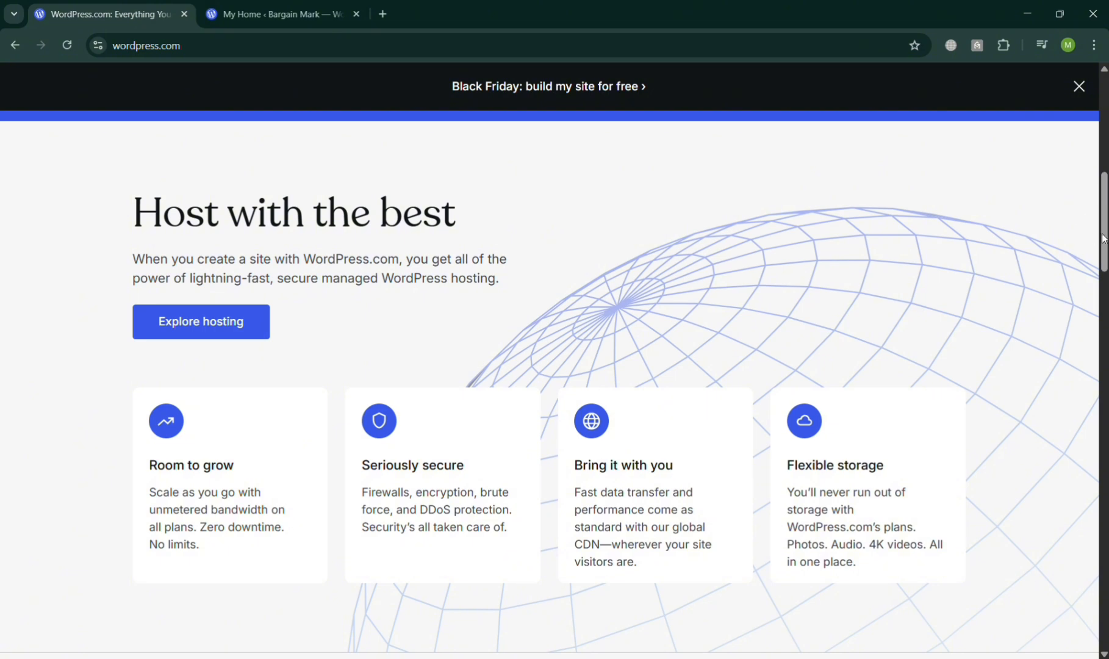
{"action": "scroll", "coordinate": [1106, 211], "scroll_direction": "down", "scroll_amount": 6}
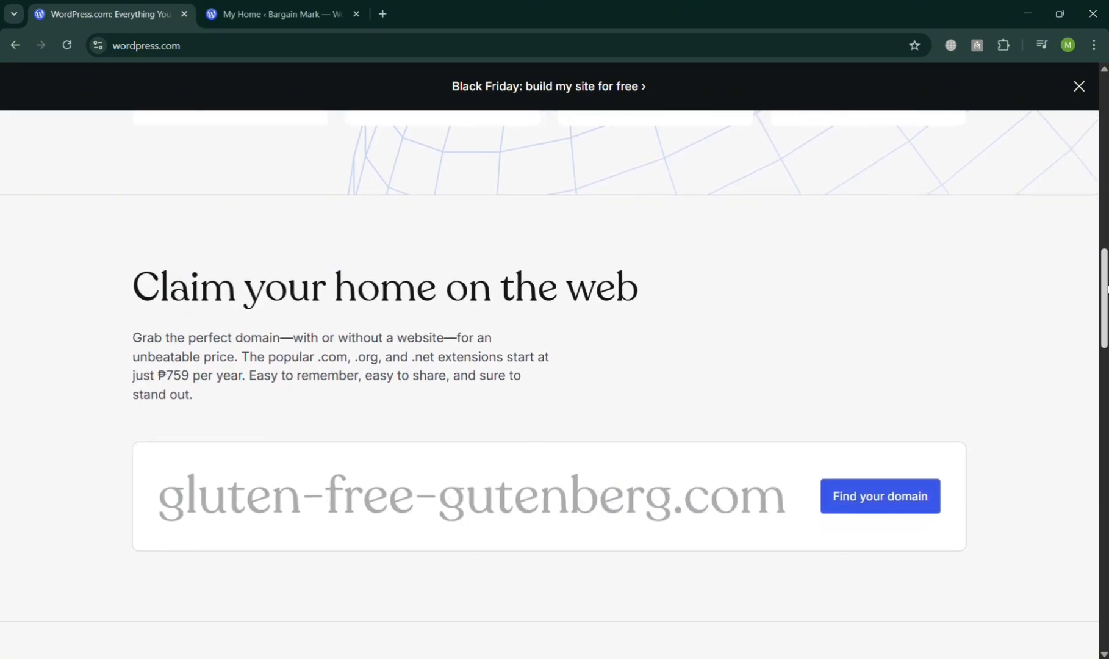
{"action": "scroll", "coordinate": [1106, 290], "scroll_direction": "down", "scroll_amount": 1}
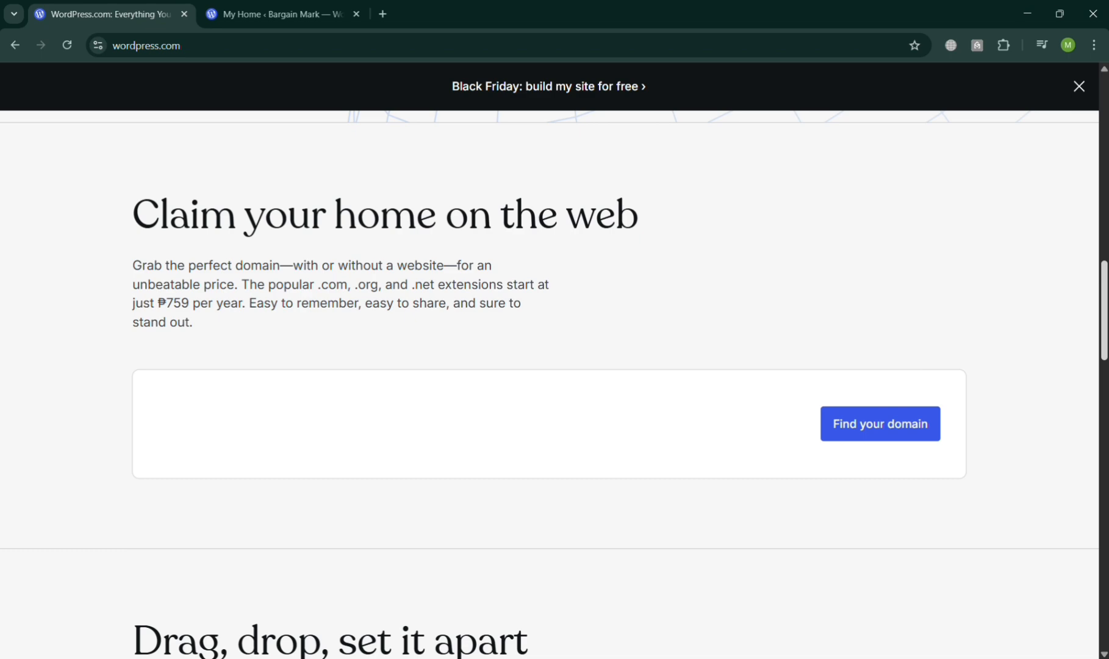
{"action": "scroll", "coordinate": [1106, 361], "scroll_direction": "down", "scroll_amount": 2}
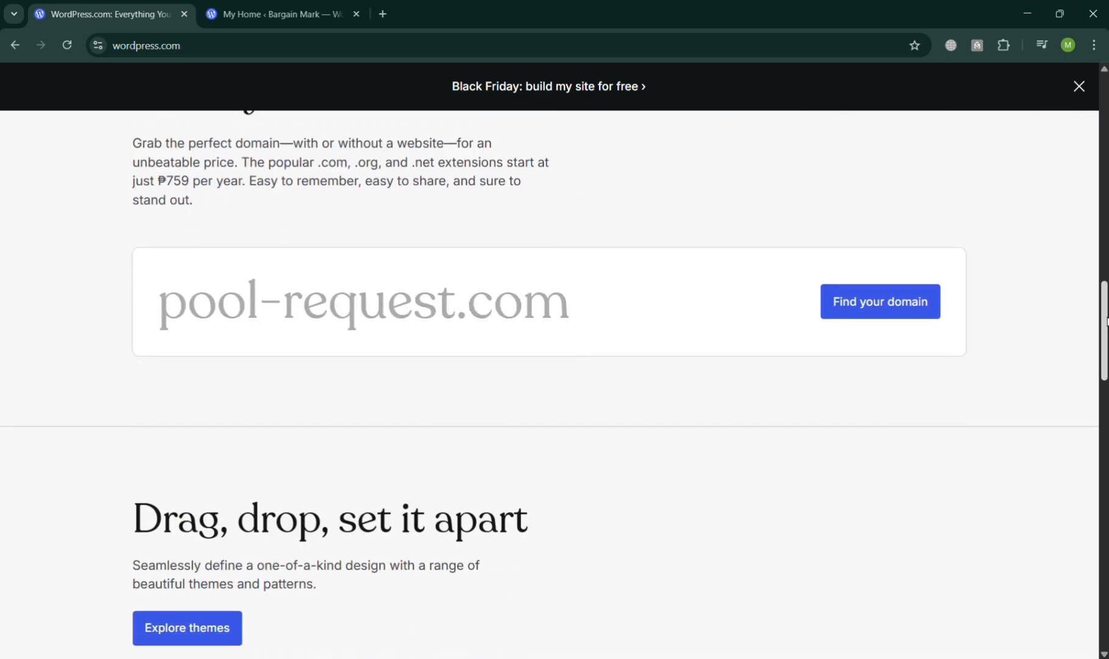
{"action": "scroll", "coordinate": [1102, 303], "scroll_direction": "down", "scroll_amount": 15}
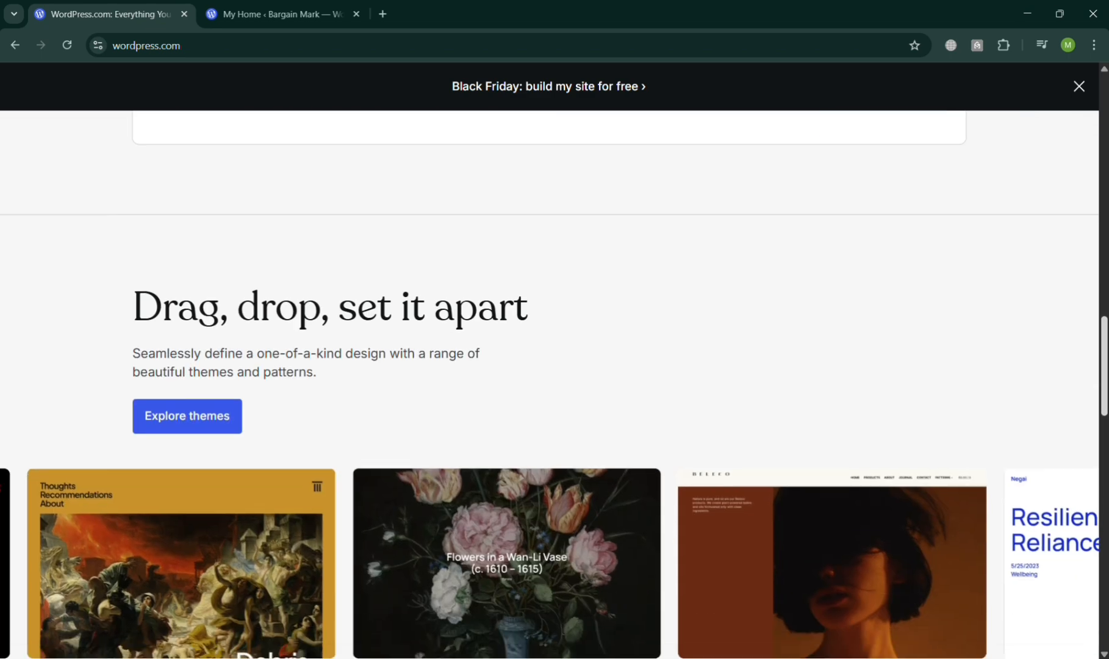
{"action": "scroll", "coordinate": [1106, 545], "scroll_direction": "down", "scroll_amount": 5}
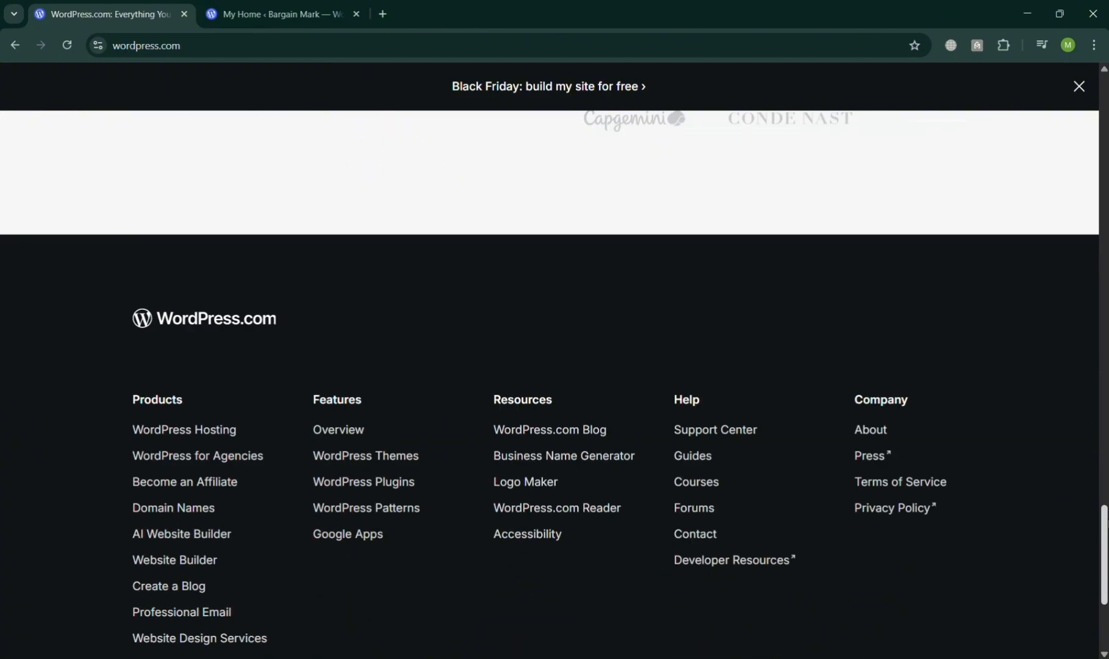
{"action": "scroll", "coordinate": [1105, 545], "scroll_direction": "up", "scroll_amount": 16}
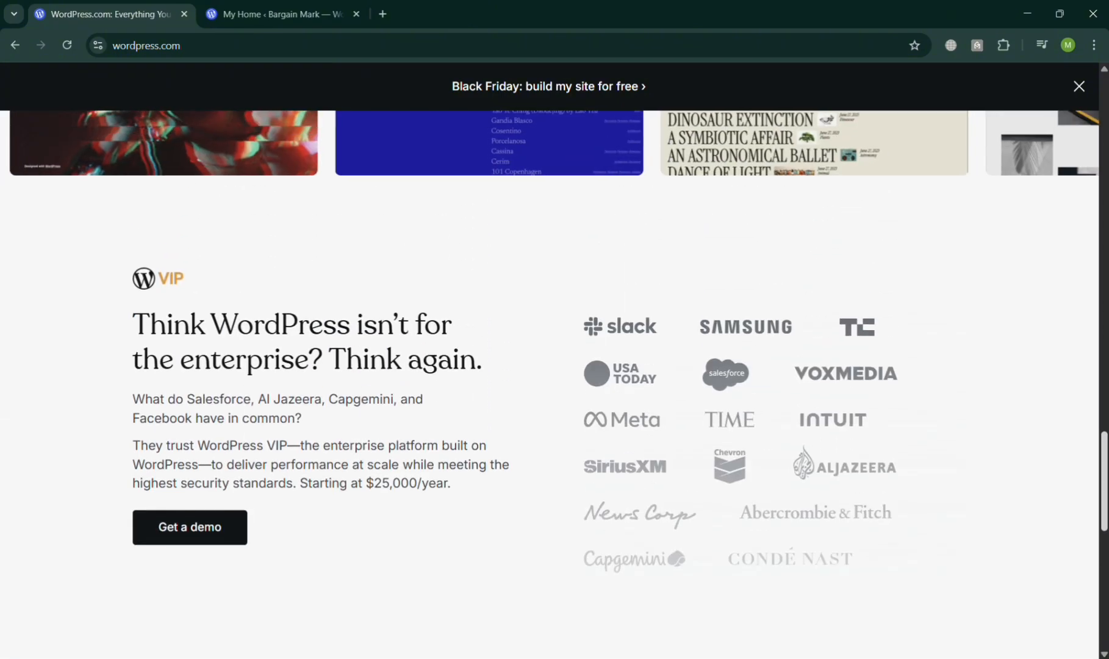
{"action": "scroll", "coordinate": [1105, 545], "scroll_direction": "up", "scroll_amount": 15}
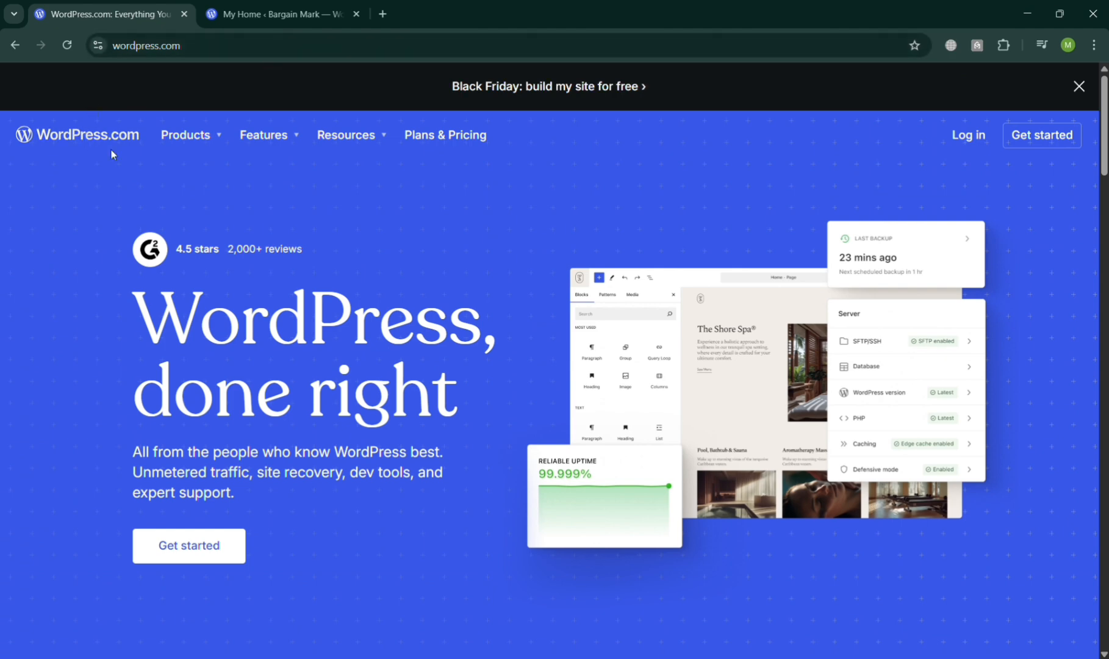
{"action": "mouse_move", "coordinate": [217, 138]}
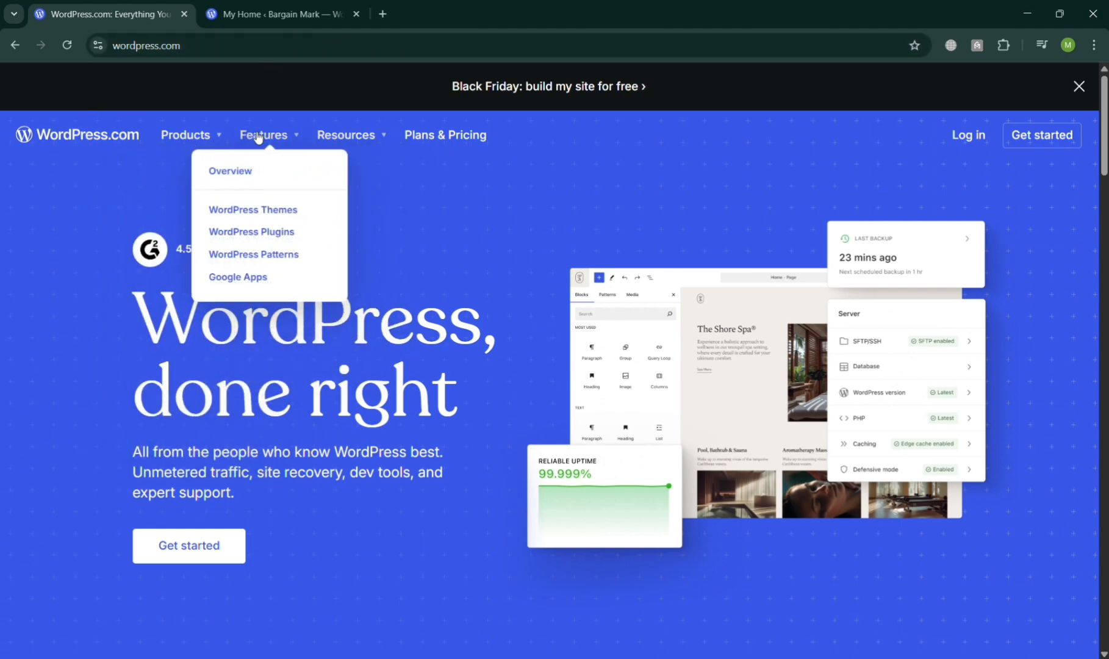
{"action": "mouse_move", "coordinate": [364, 136]}
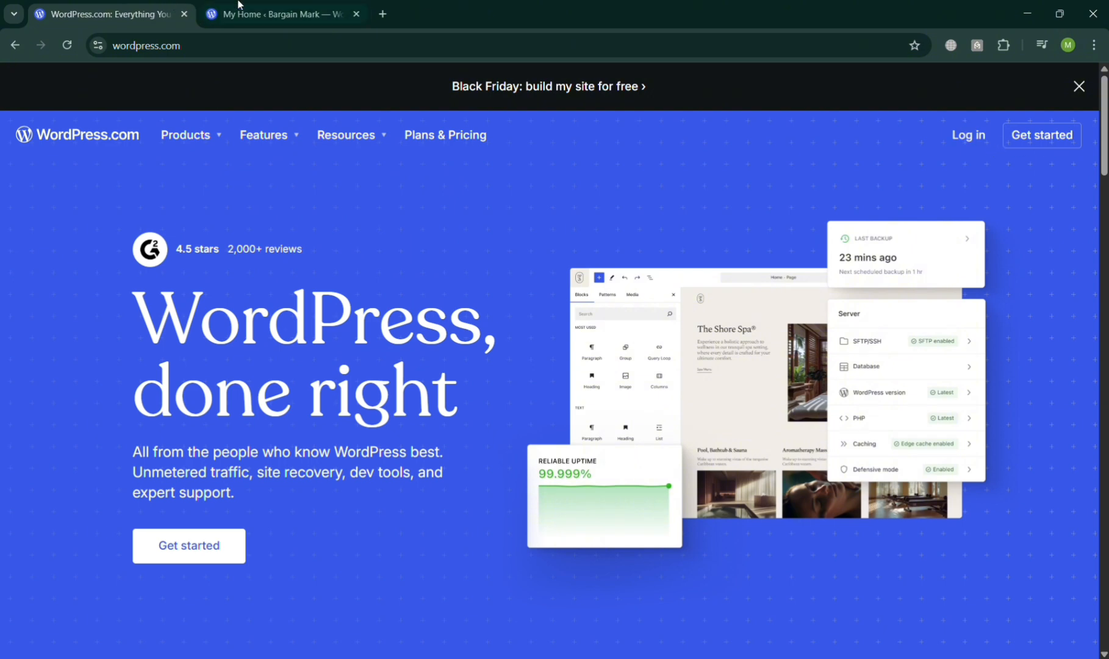
Switch to the Bargain Mark site dashboard and view its list of pages and the bulk actions.
{"action": "left_click", "coordinate": [268, 14]}
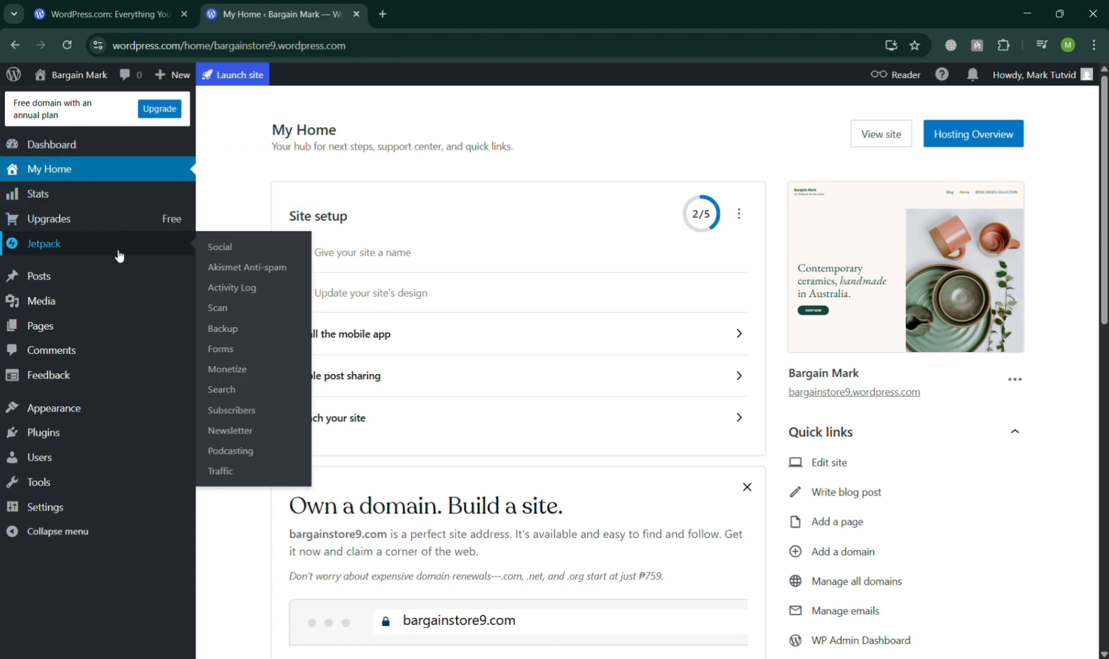
{"action": "left_click", "coordinate": [114, 333]}
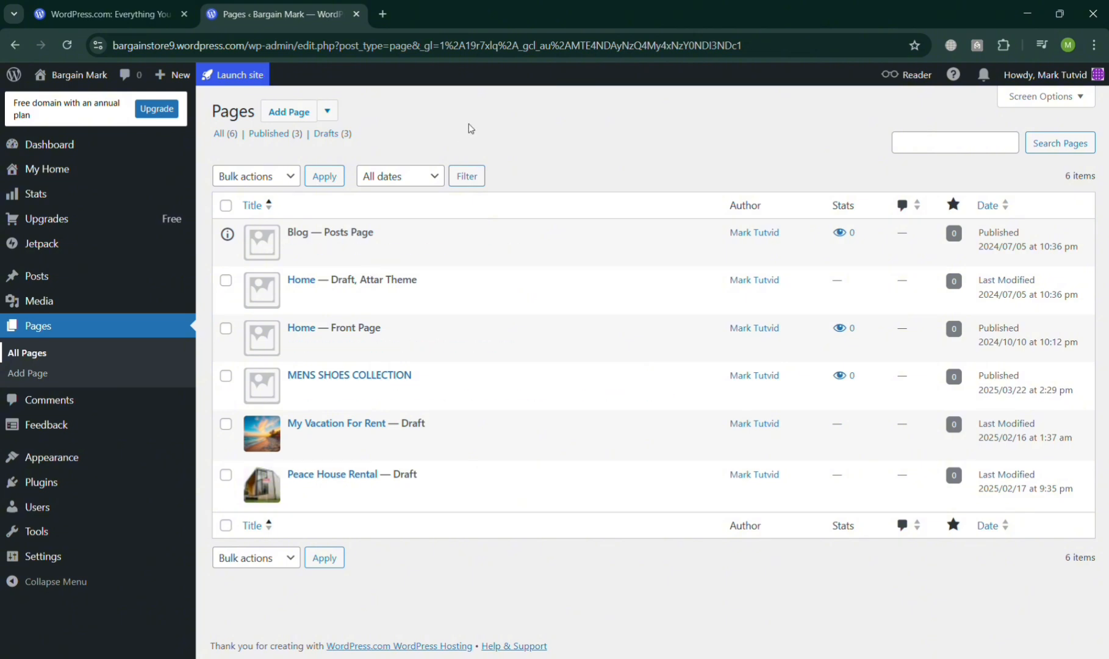
{"action": "left_click", "coordinate": [283, 177]}
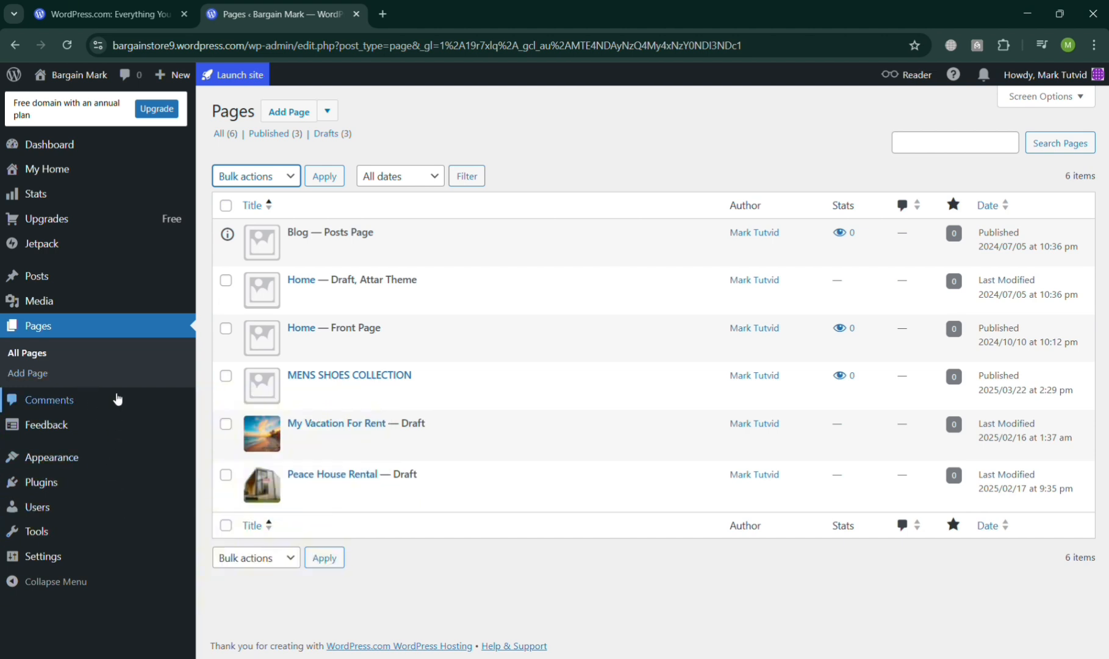
Create a navigation menu named Catalog that automatically adds new top-level pages and displays in the Primary Navigation location.
{"action": "mouse_move", "coordinate": [122, 421]}
{"action": "mouse_move", "coordinate": [142, 462]}
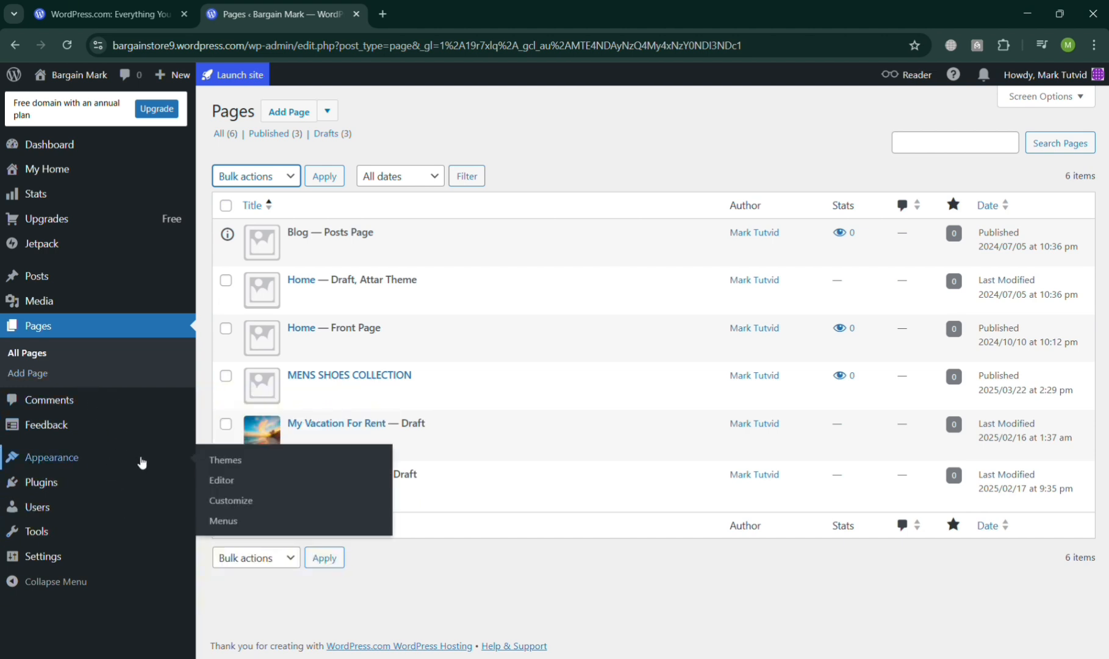
{"action": "left_click", "coordinate": [264, 528]}
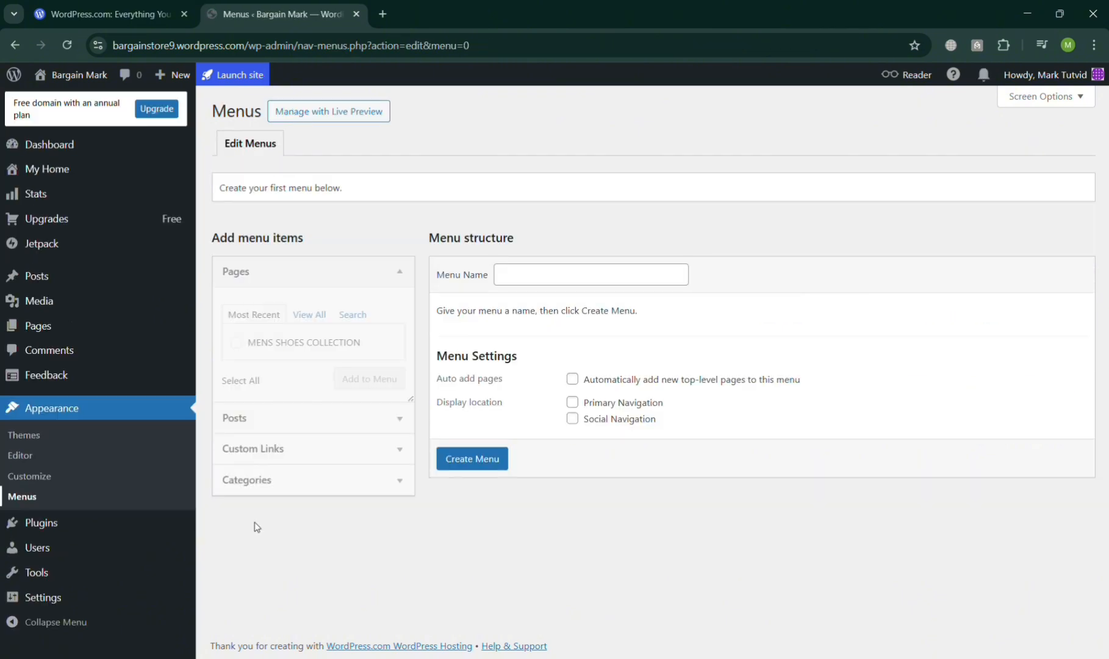
{"action": "left_click", "coordinate": [638, 278]}
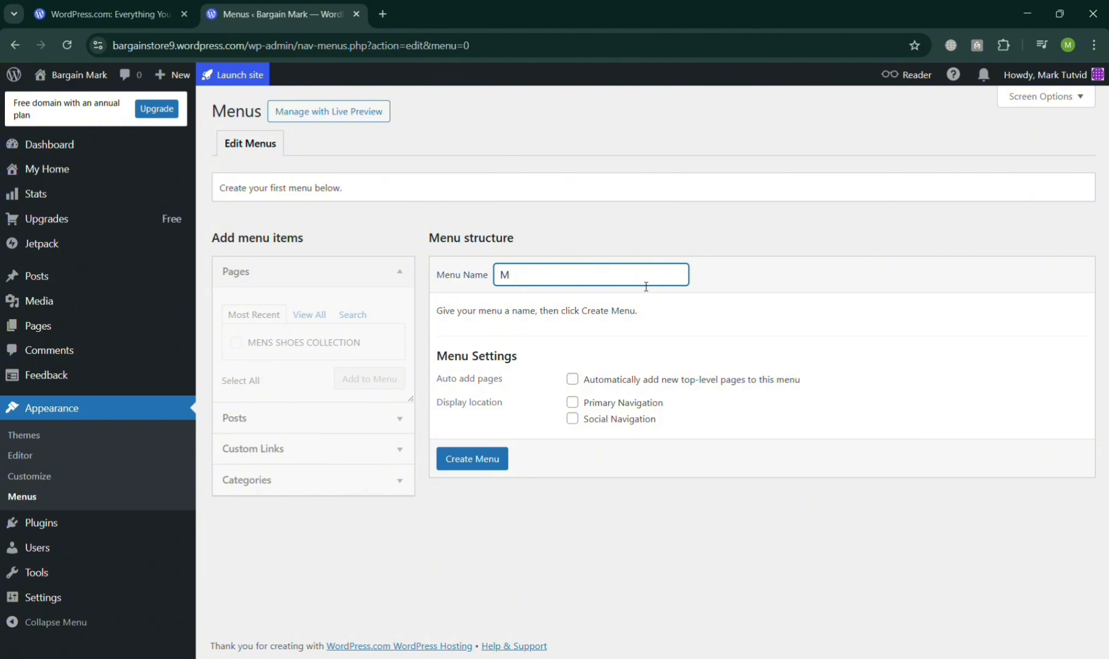
{"action": "type", "text": "Ca"}
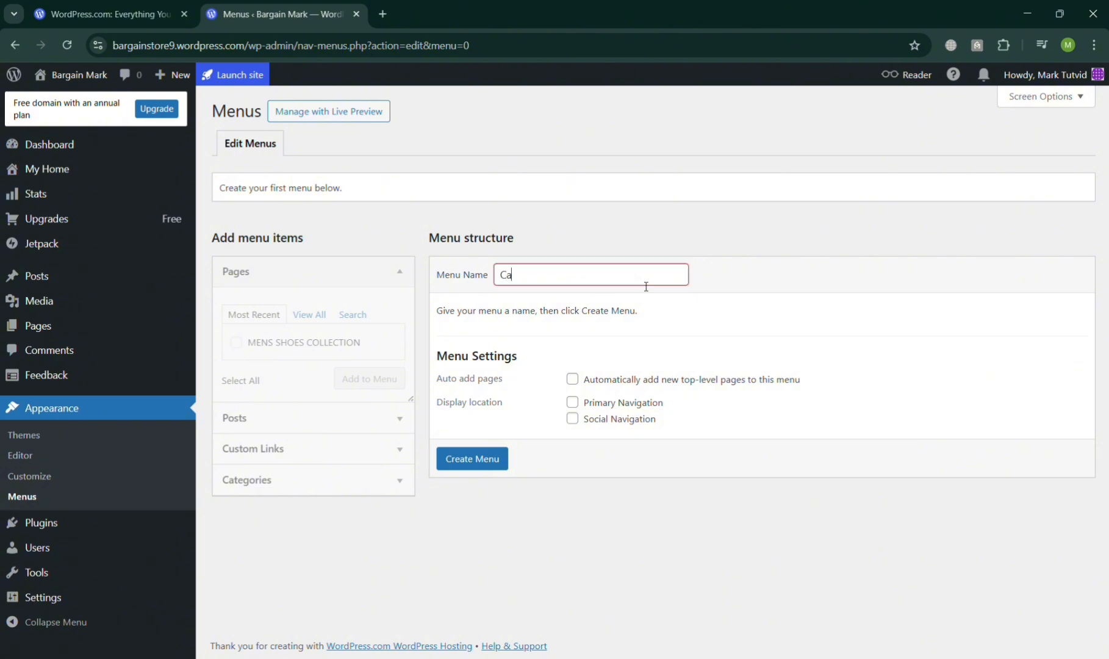
{"action": "type", "text": "talog"}
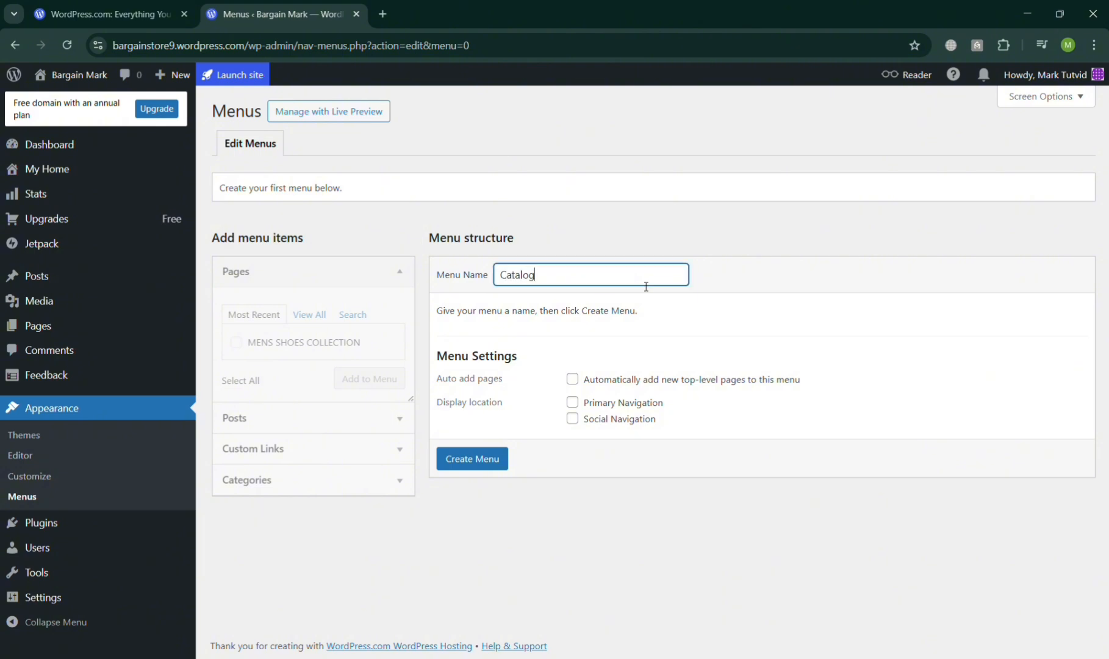
{"action": "left_click", "coordinate": [574, 380]}
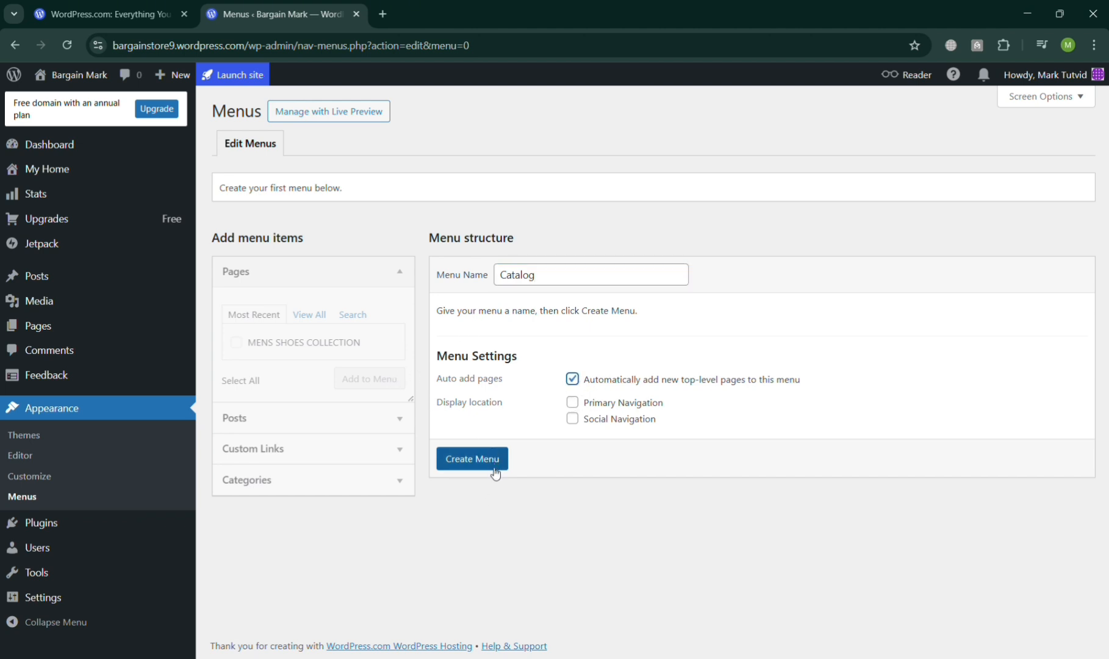
{"action": "left_click", "coordinate": [578, 408]}
{"action": "left_click", "coordinate": [502, 458]}
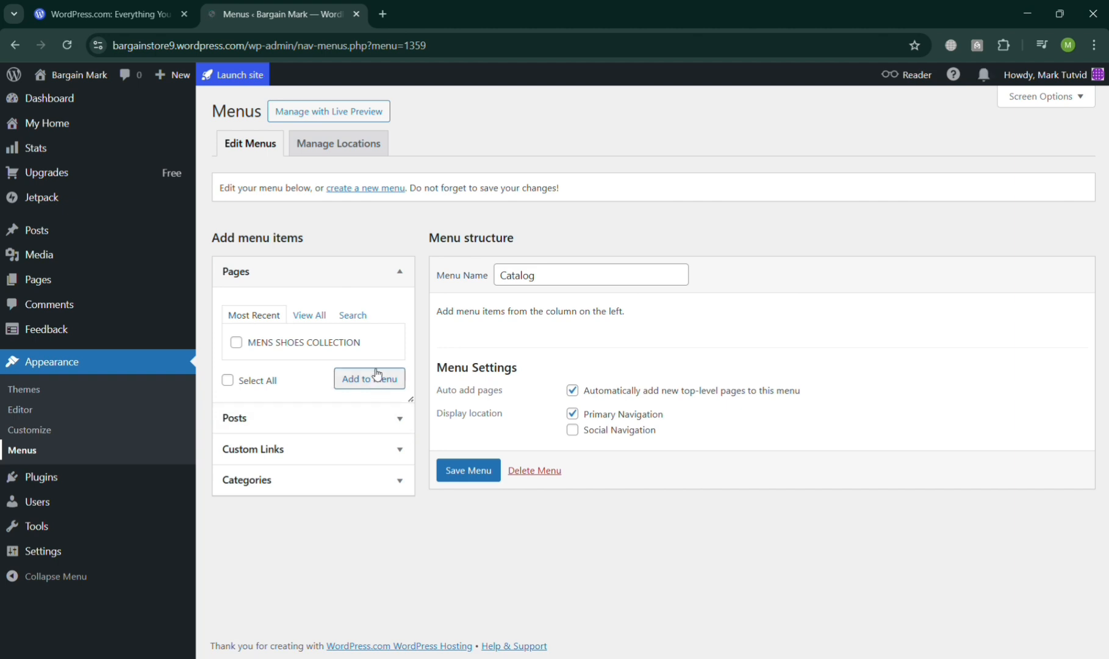
Look through the pages, posts, custom link fields and categories available as items for the Catalog menu.
{"action": "left_click", "coordinate": [246, 348]}
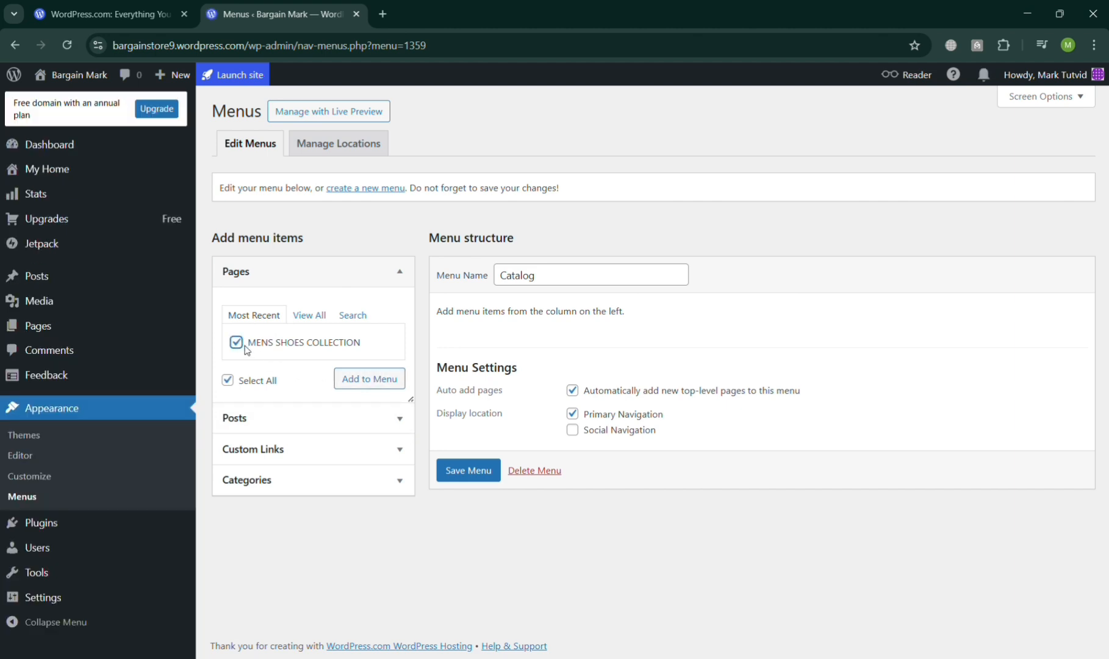
{"action": "left_click", "coordinate": [276, 419]}
{"action": "left_click", "coordinate": [236, 374]}
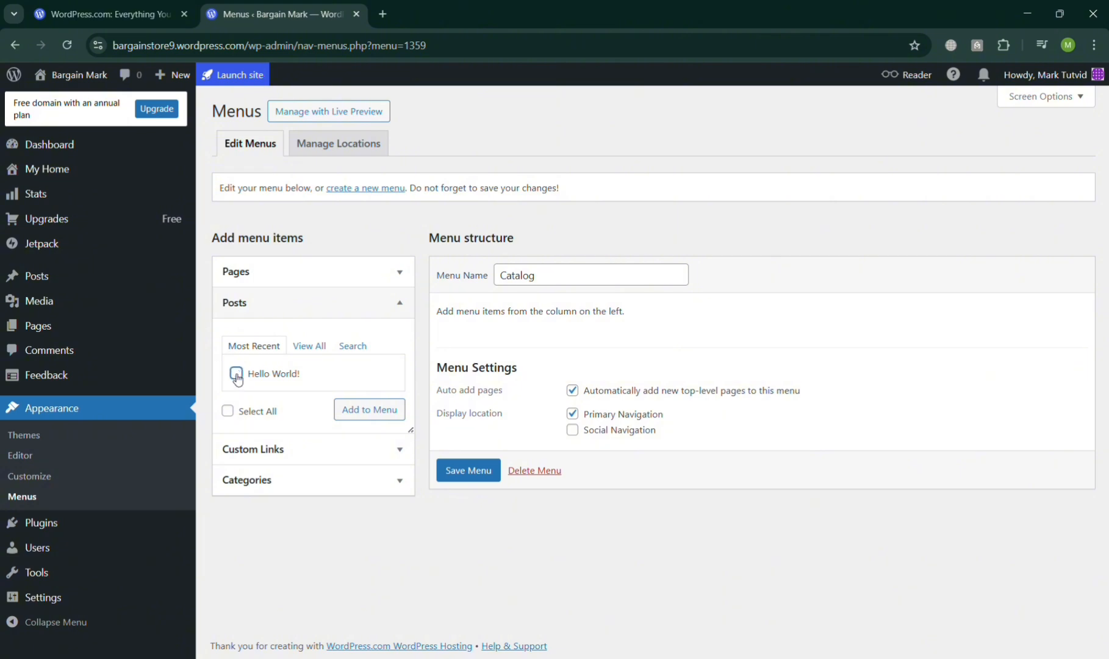
{"action": "left_click", "coordinate": [311, 451]}
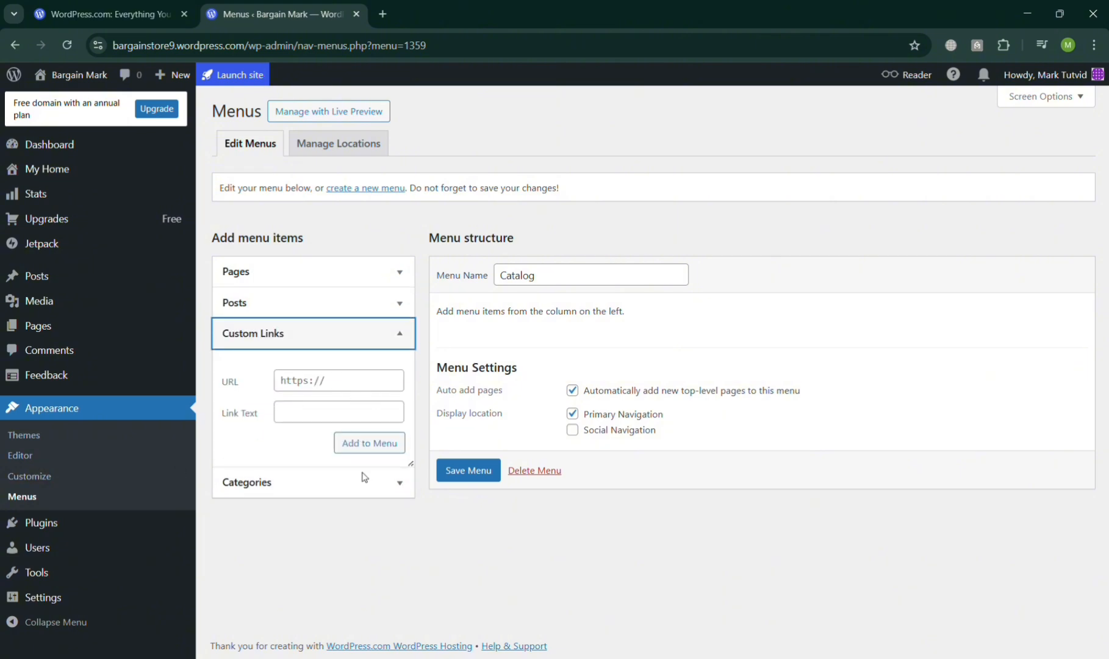
{"action": "left_click", "coordinate": [346, 385]}
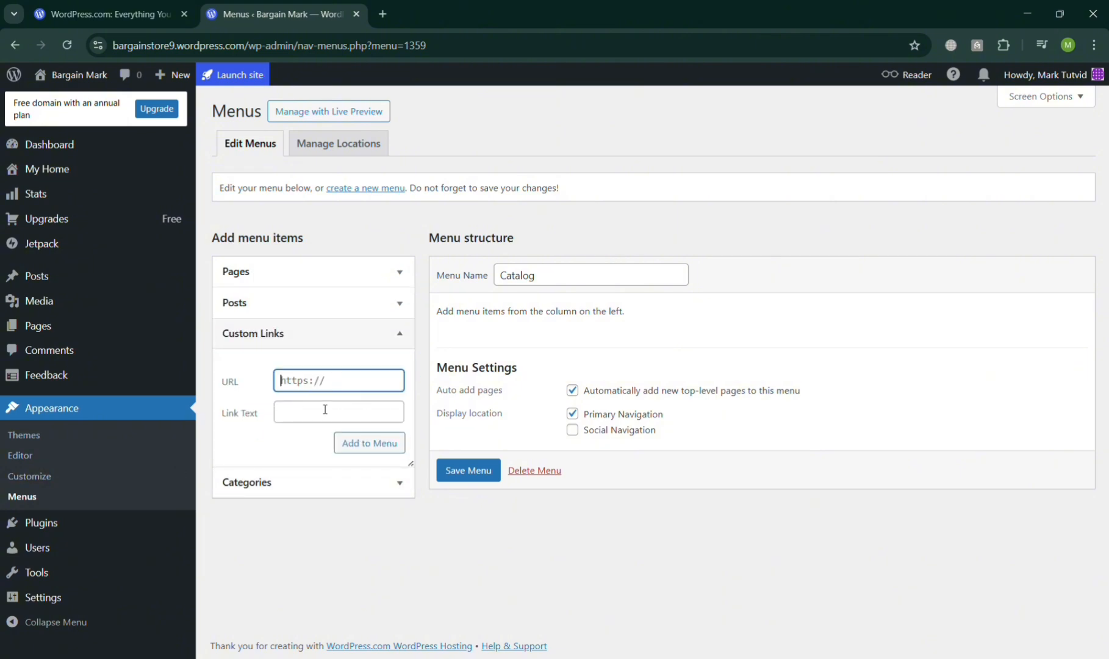
{"action": "left_click", "coordinate": [347, 483]}
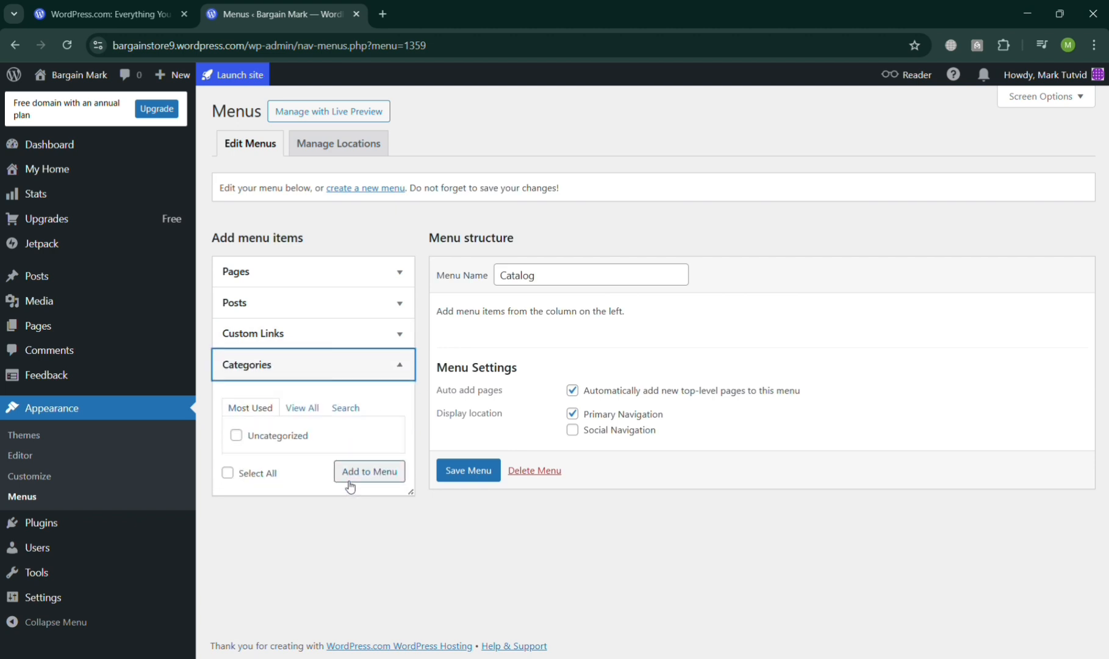
{"action": "left_click", "coordinate": [296, 414]}
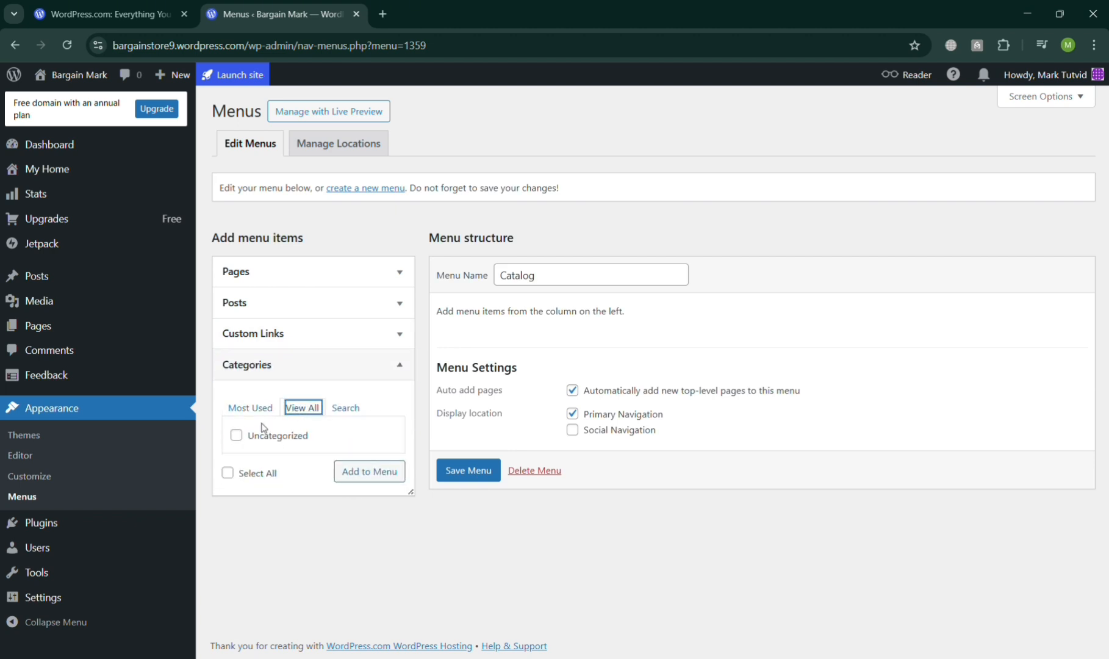
{"action": "left_click", "coordinate": [324, 273]}
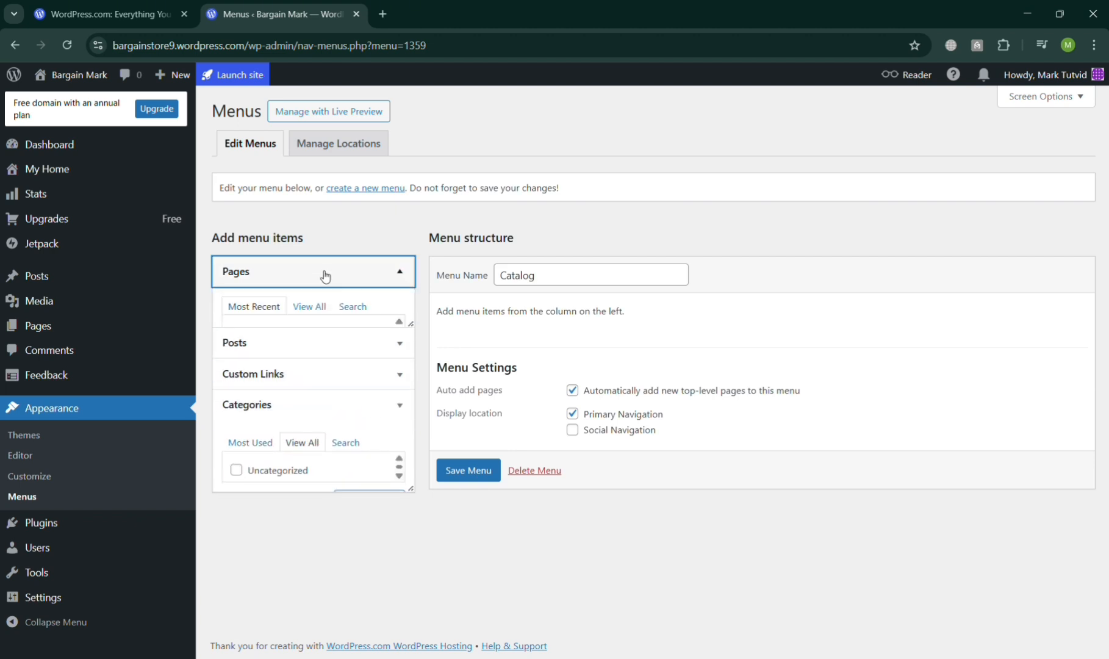
{"action": "left_click", "coordinate": [315, 316]}
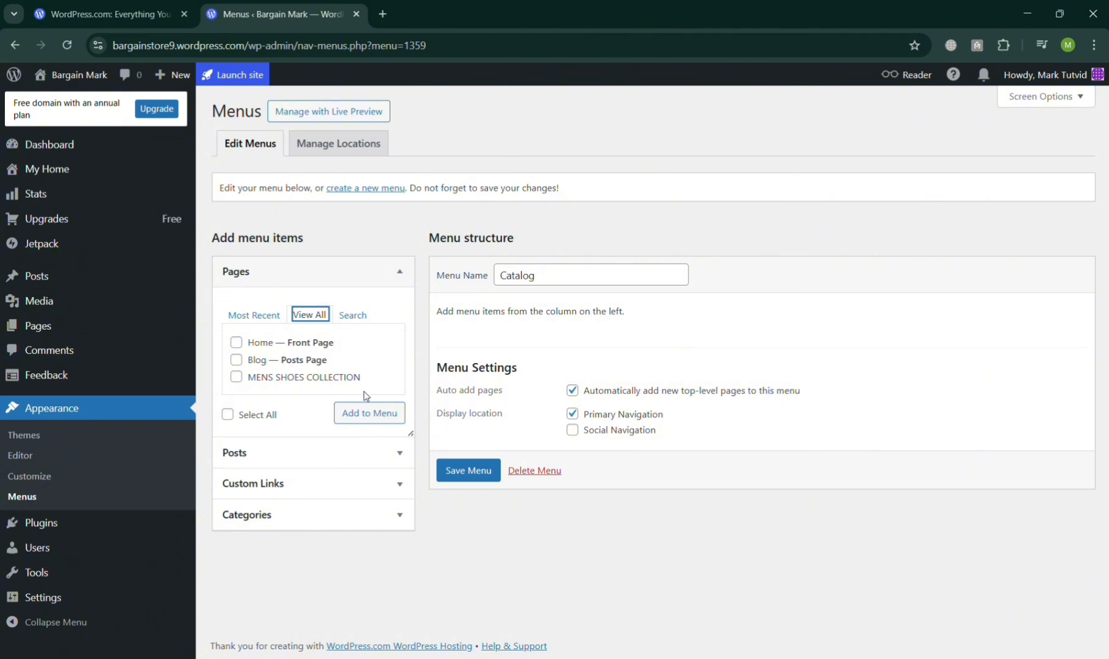
Save the Catalog menu and review the menu assignments for the Primary and Social Navigation locations.
{"action": "left_click", "coordinate": [491, 483]}
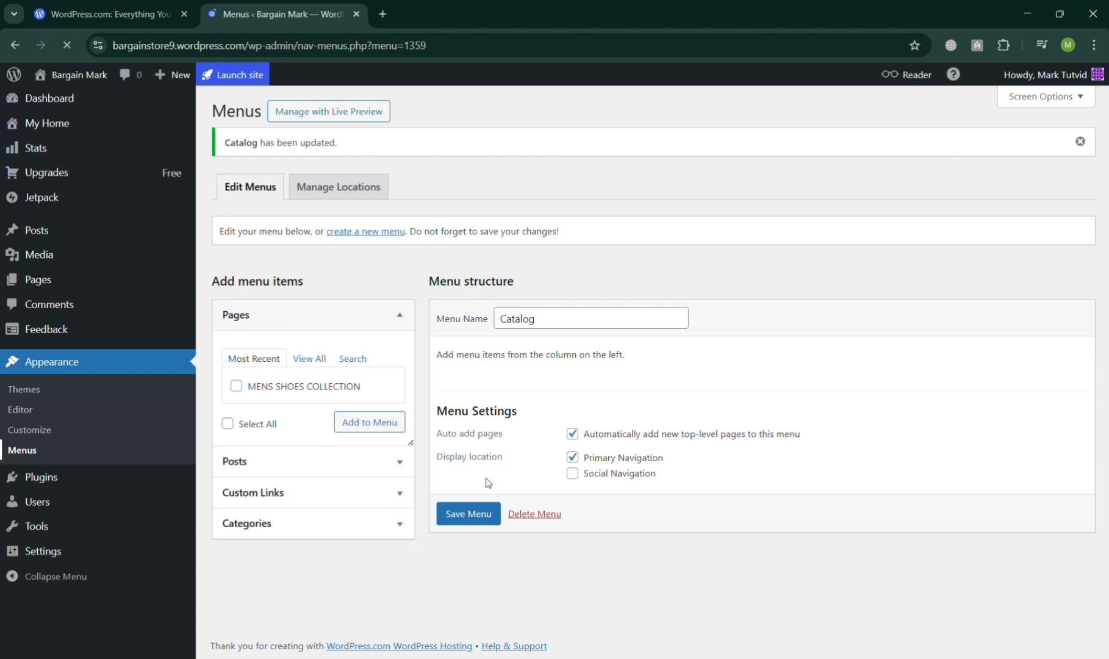
{"action": "left_click", "coordinate": [346, 186]}
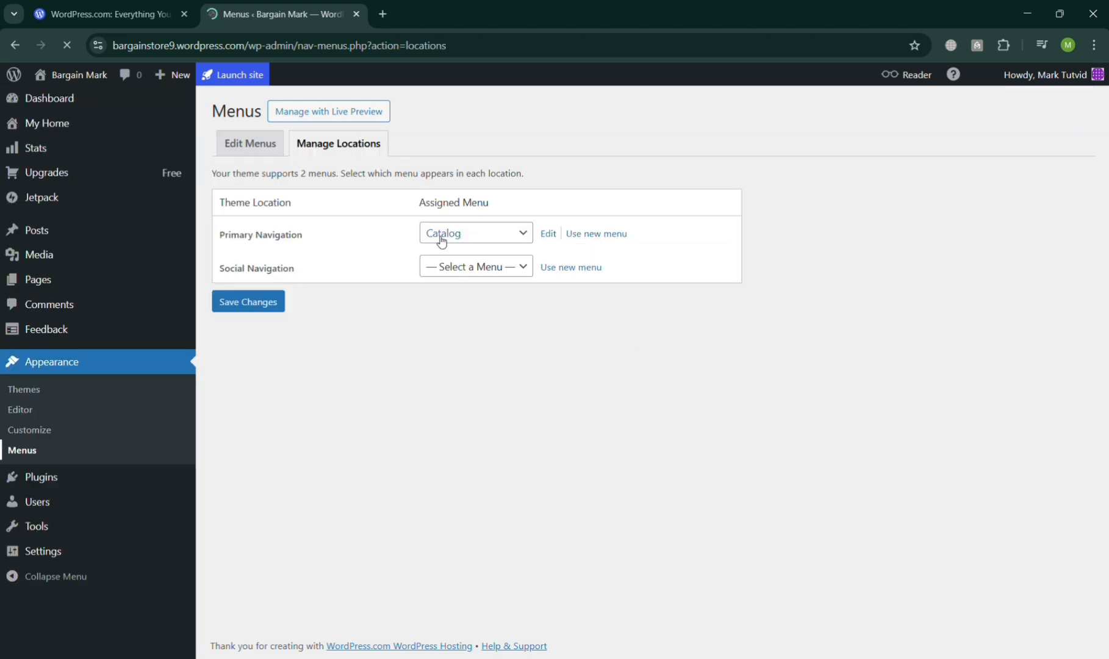
{"action": "left_click", "coordinate": [532, 275]}
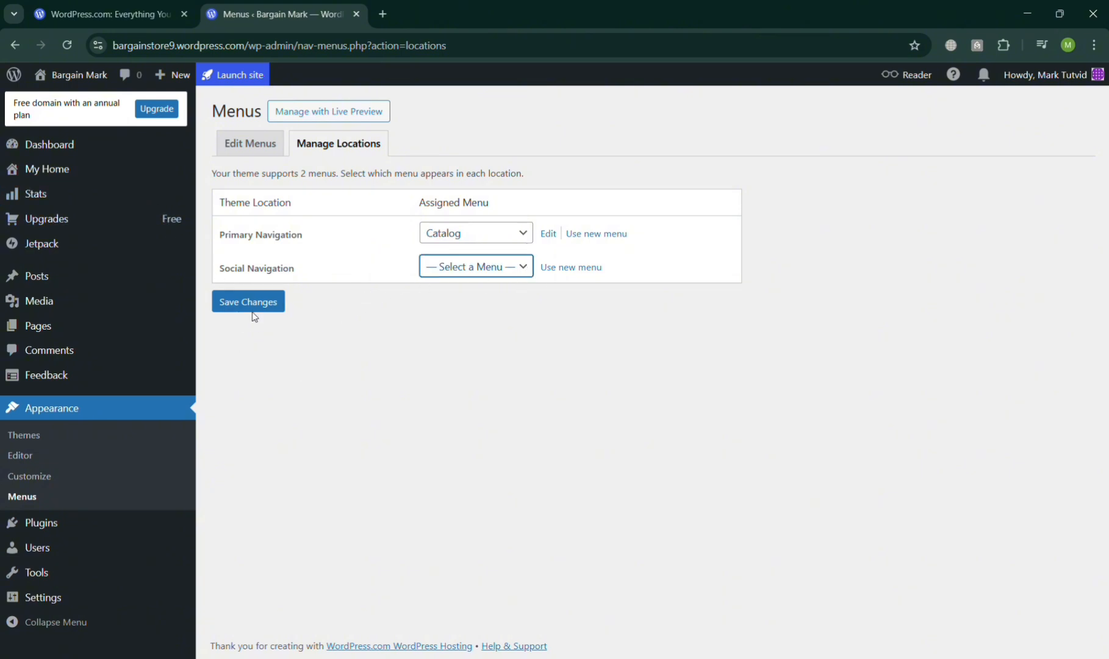
View the live Bargain Mark home page and its header navigation, and return to the menu locations.
{"action": "mouse_move", "coordinate": [101, 83]}
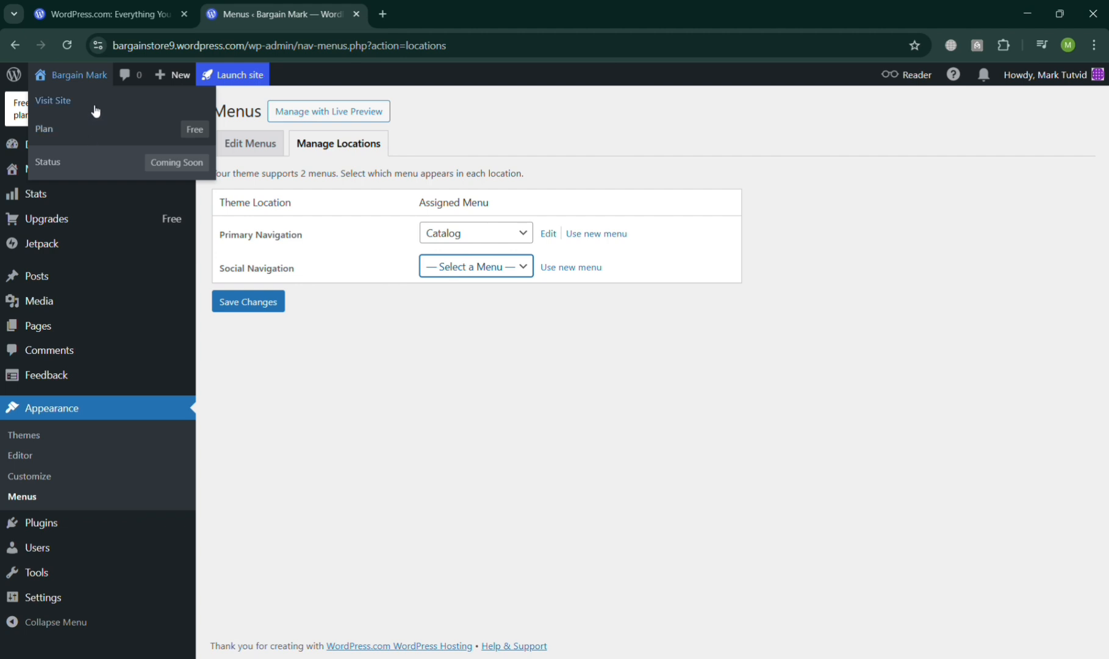
{"action": "left_click", "coordinate": [72, 102]}
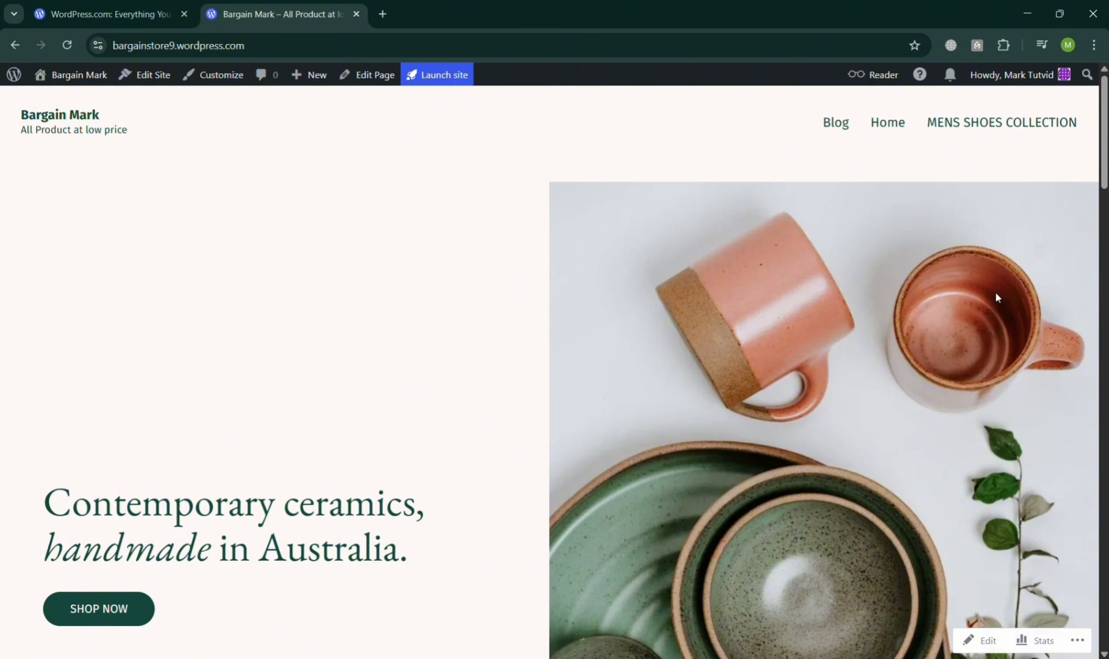
{"action": "scroll", "coordinate": [997, 297], "scroll_direction": "down", "scroll_amount": 6}
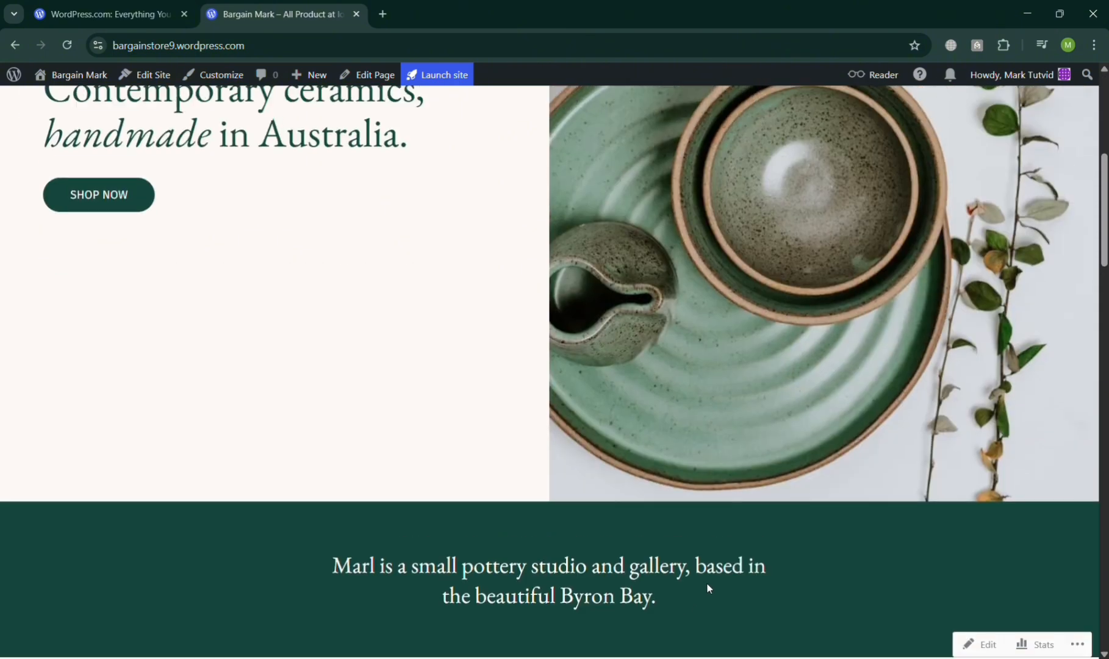
{"action": "scroll", "coordinate": [706, 582], "scroll_direction": "up", "scroll_amount": 2}
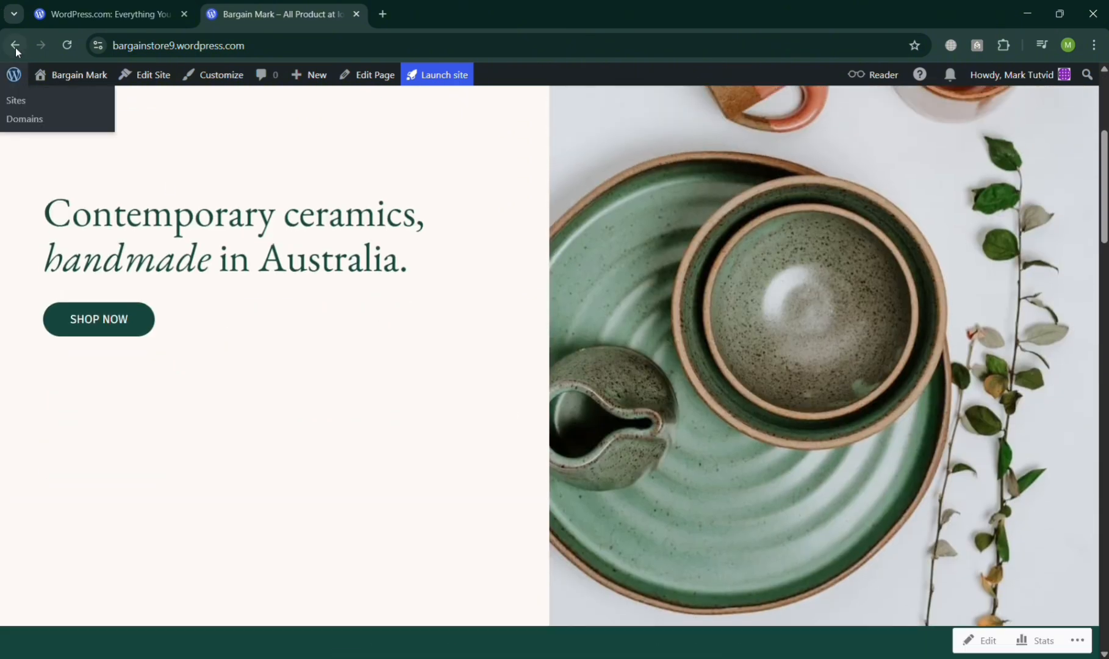
{"action": "left_click", "coordinate": [15, 46]}
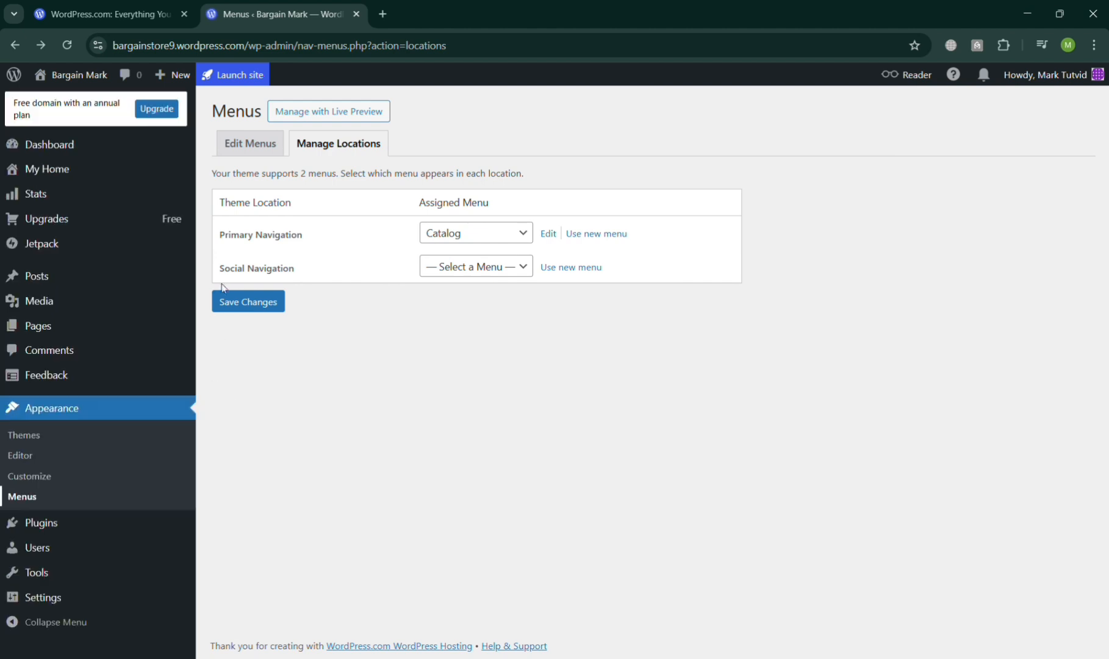
Save the menu location assignments and open the live site in a separate tab from the menu editor.
{"action": "left_click", "coordinate": [246, 300]}
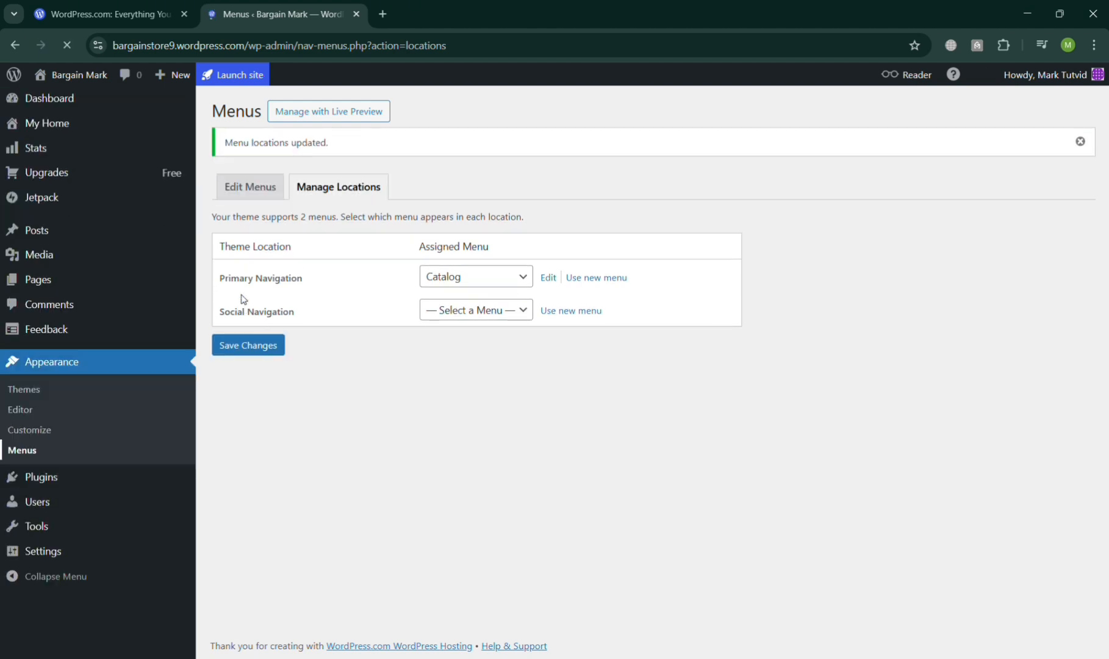
{"action": "left_click", "coordinate": [264, 196]}
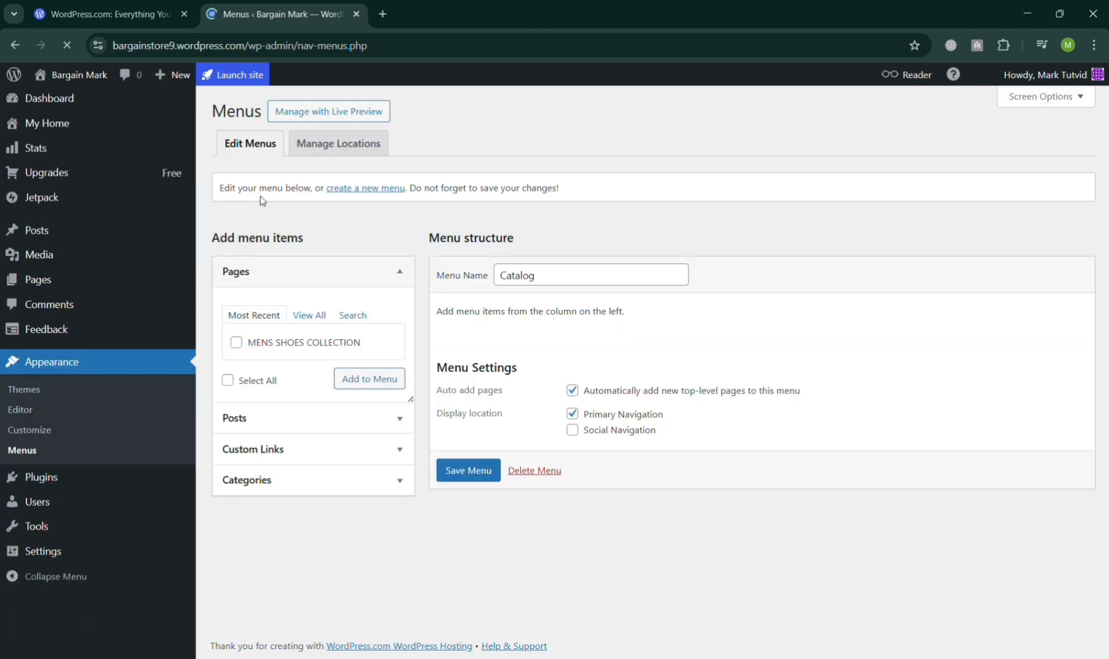
{"action": "mouse_move", "coordinate": [98, 78]}
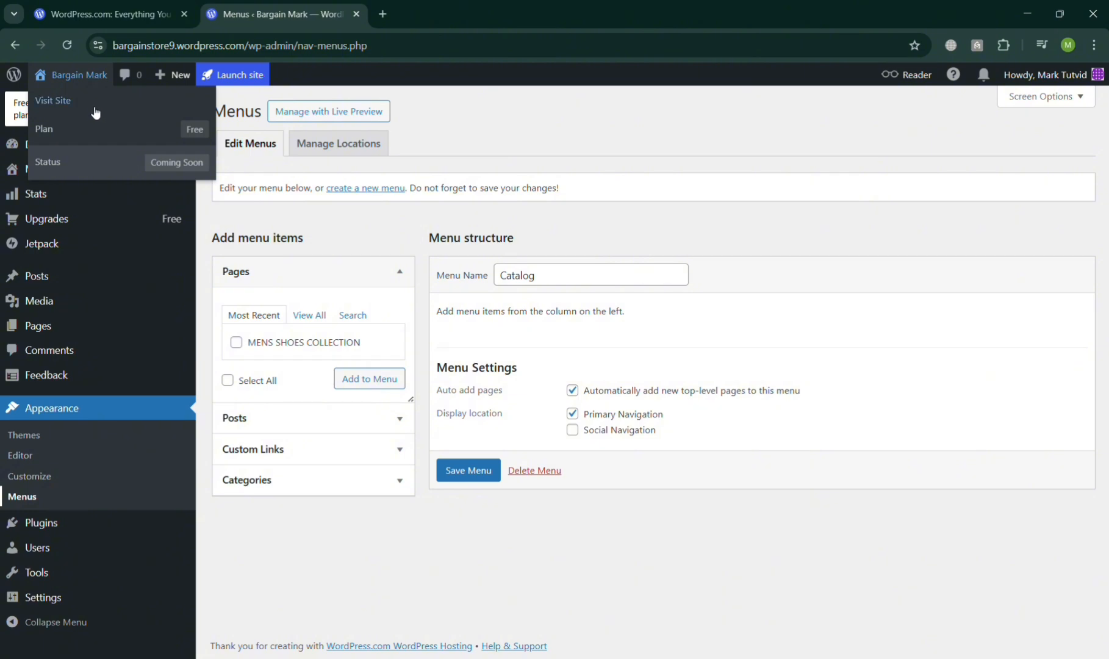
{"action": "left_click", "coordinate": [165, 101]}
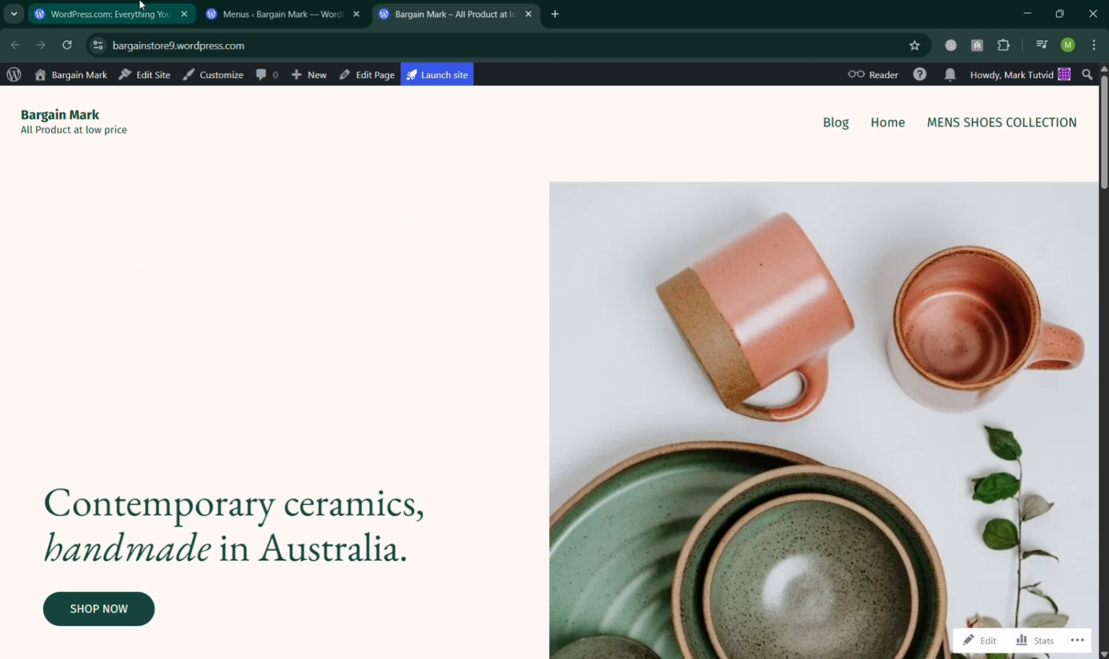
Return to the site dashboard, open the theme gallery and review the Stranger theme's details.
{"action": "left_click", "coordinate": [325, 6]}
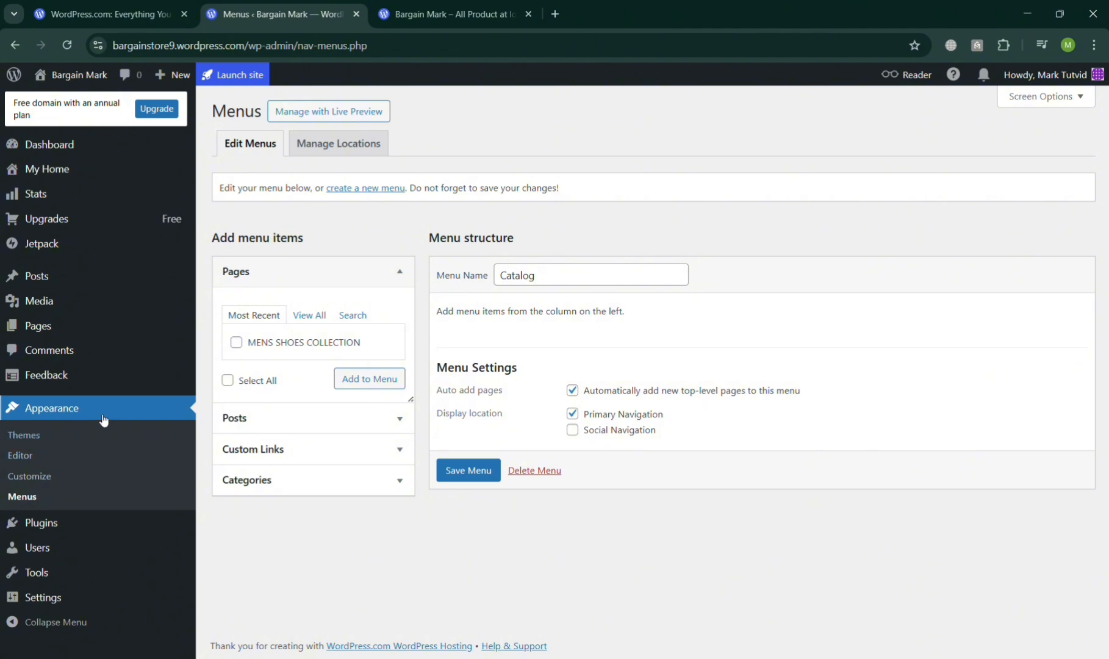
{"action": "mouse_move", "coordinate": [118, 373]}
{"action": "left_click", "coordinate": [112, 436]}
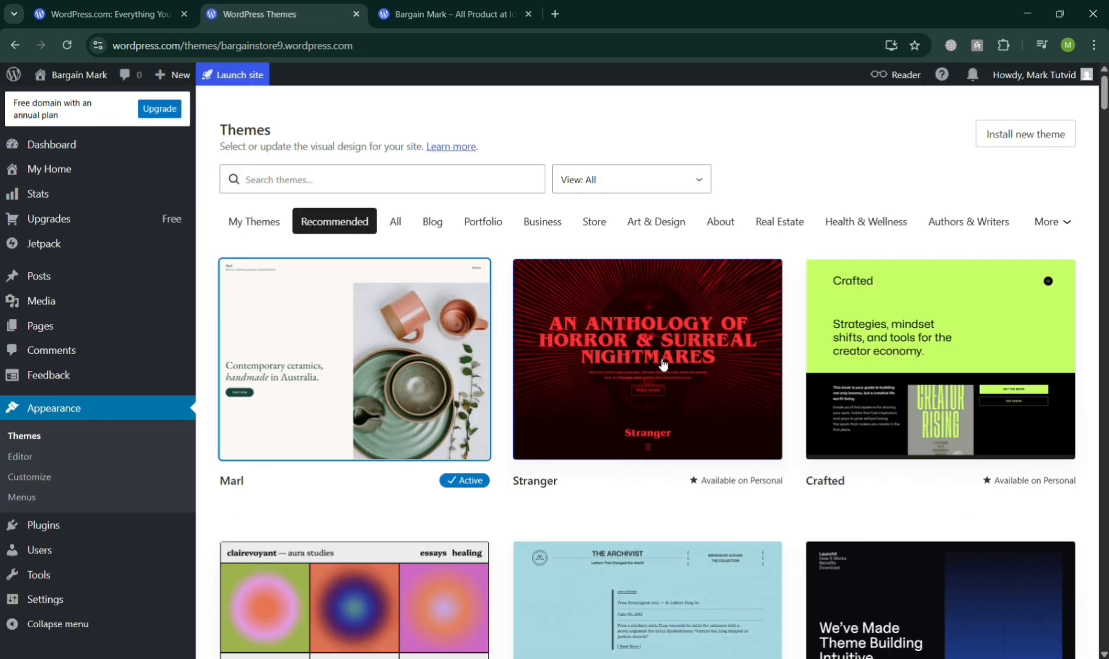
{"action": "left_click", "coordinate": [704, 438]}
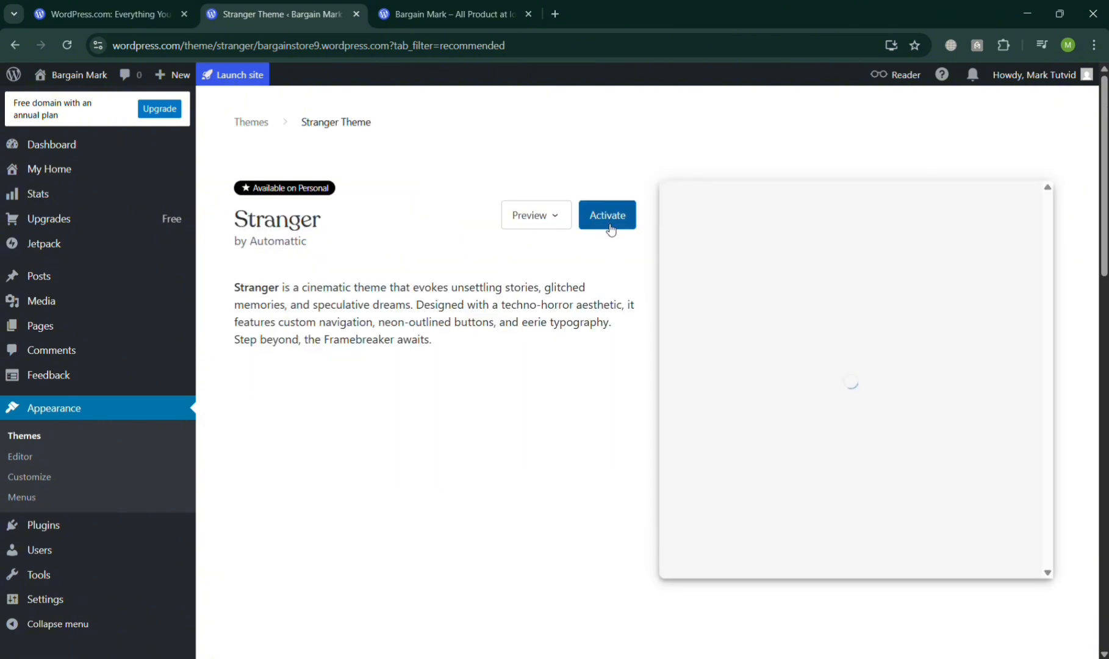
{"action": "scroll", "coordinate": [591, 470], "scroll_direction": "down", "scroll_amount": 8}
{"action": "scroll", "coordinate": [558, 498], "scroll_direction": "down", "scroll_amount": 3}
{"action": "scroll", "coordinate": [584, 445], "scroll_direction": "up", "scroll_amount": 11}
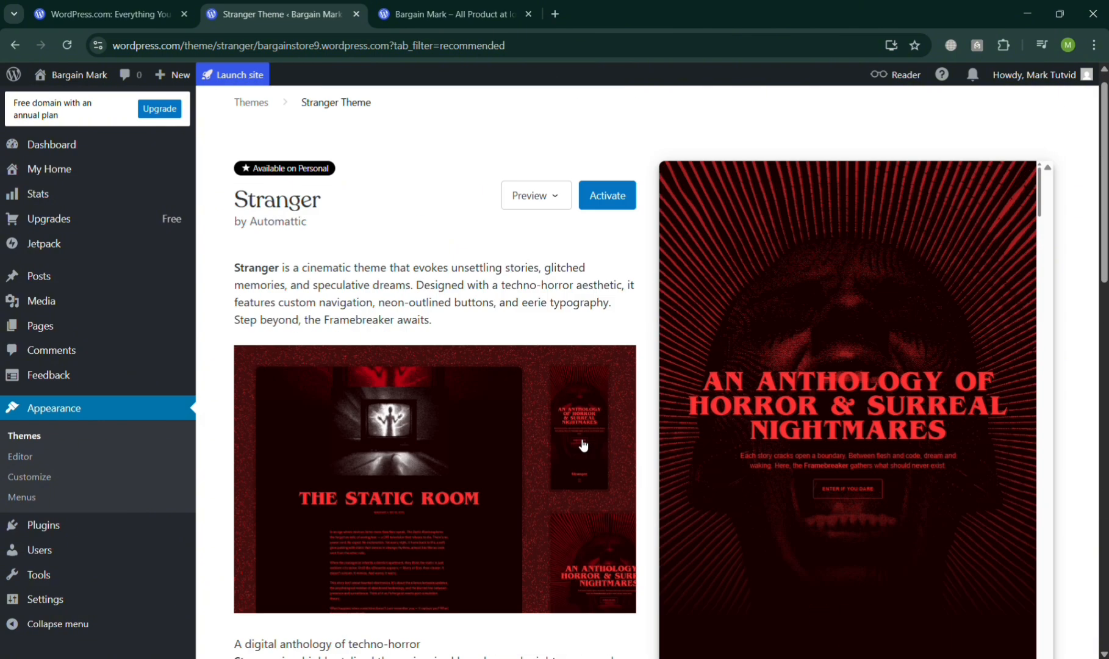
Try to activate the Stranger theme and leave its checkout with the items kept in the cart.
{"action": "left_click", "coordinate": [605, 220]}
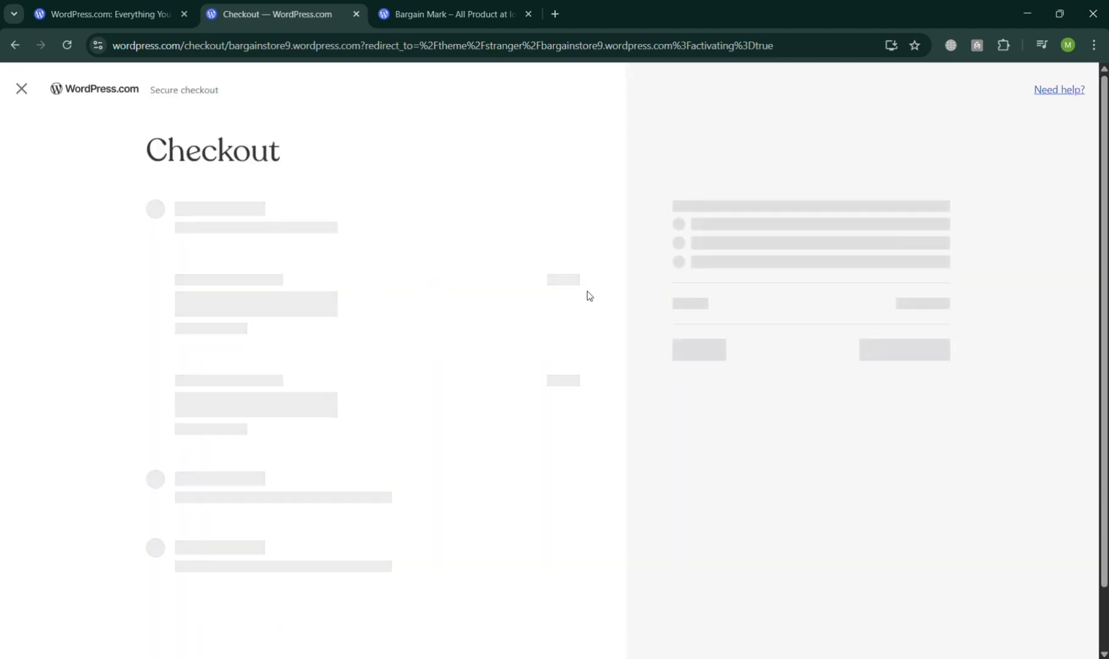
{"action": "left_click", "coordinate": [35, 101]}
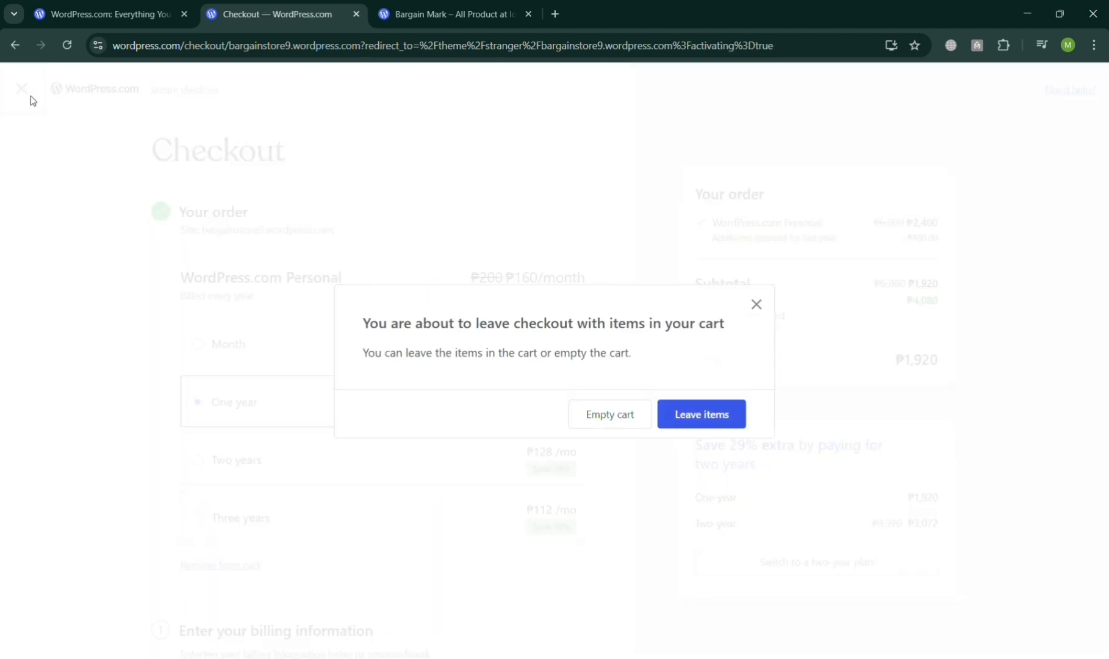
{"action": "left_click", "coordinate": [662, 424]}
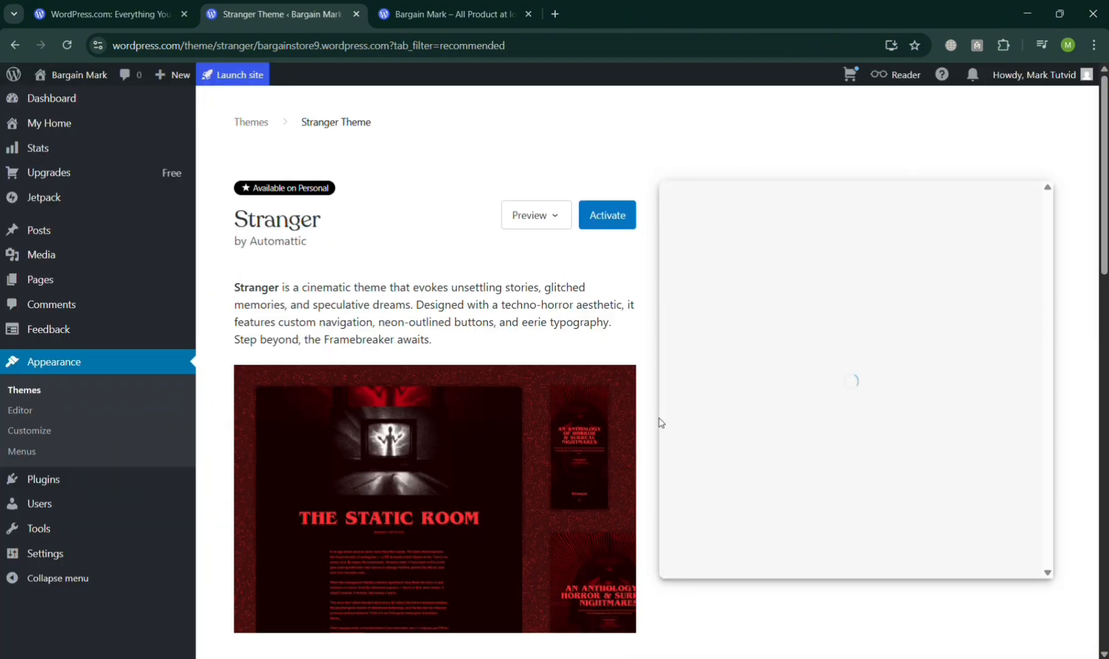
{"action": "left_click", "coordinate": [13, 46]}
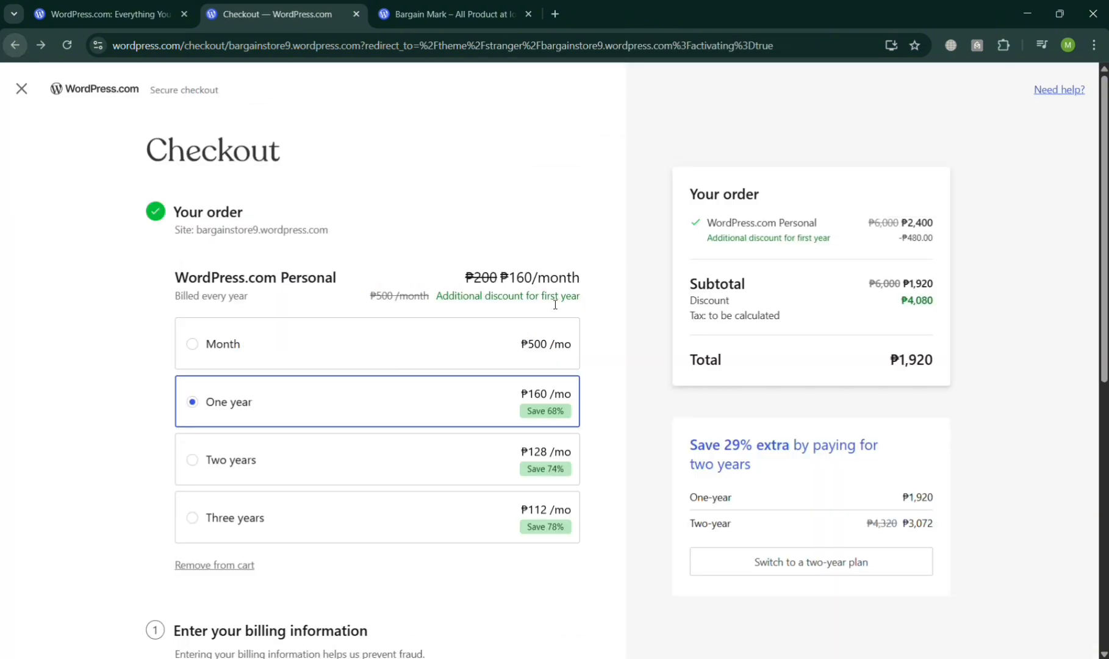
{"action": "left_click", "coordinate": [15, 98]}
Activate the free Archivist theme from the recommended themes.
{"action": "left_click", "coordinate": [256, 126]}
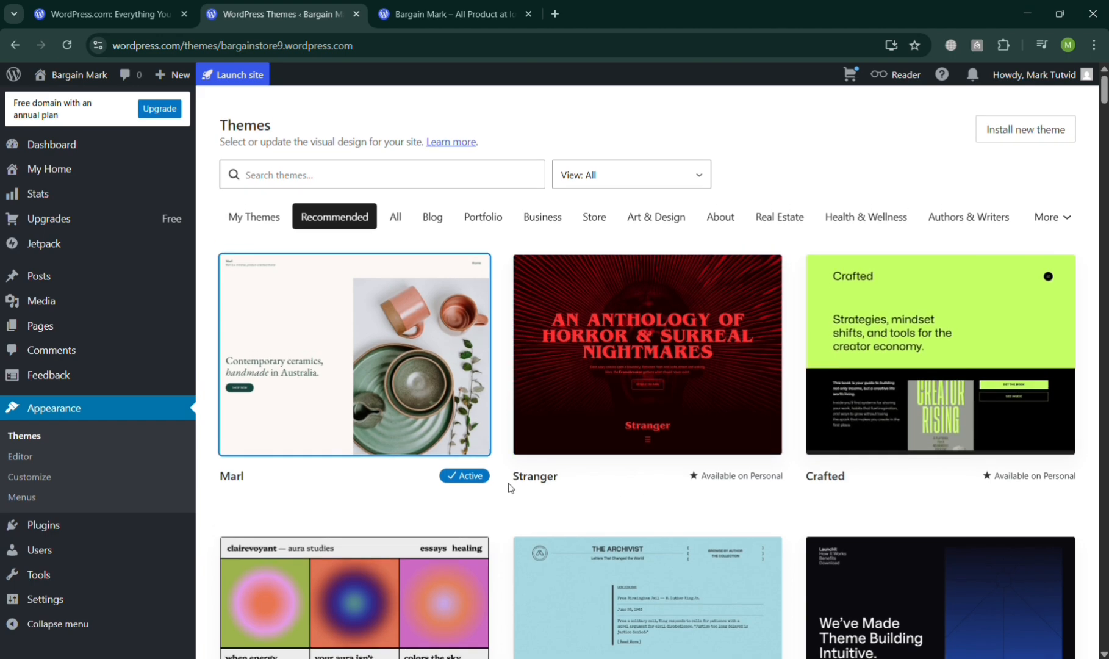
{"action": "scroll", "coordinate": [743, 373], "scroll_direction": "down", "scroll_amount": 4}
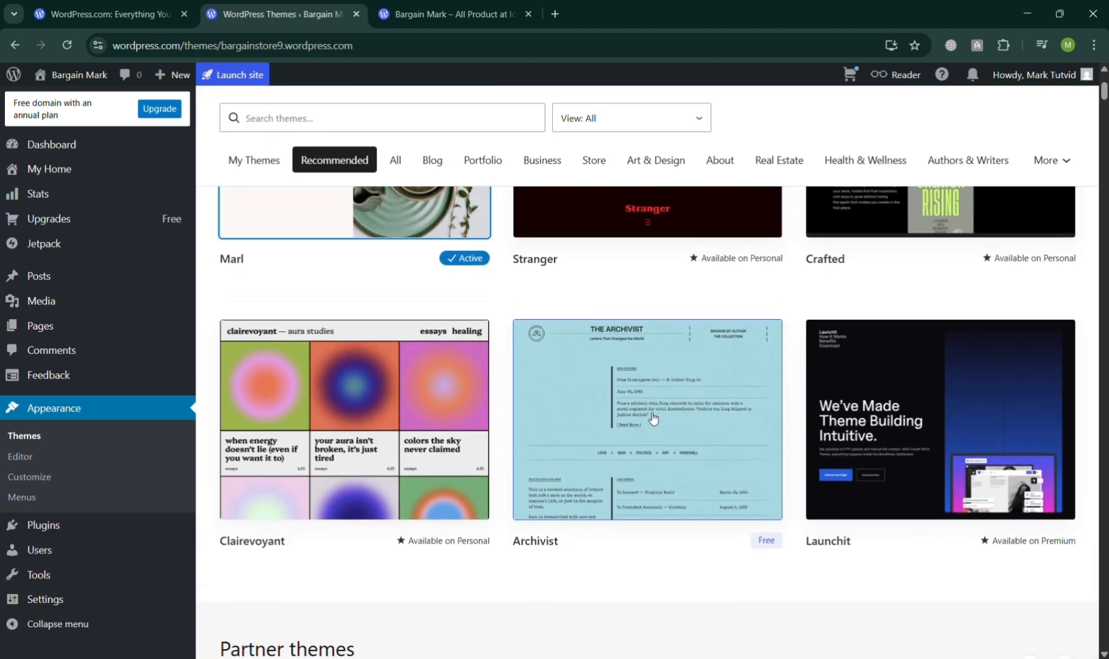
{"action": "left_click", "coordinate": [752, 388]}
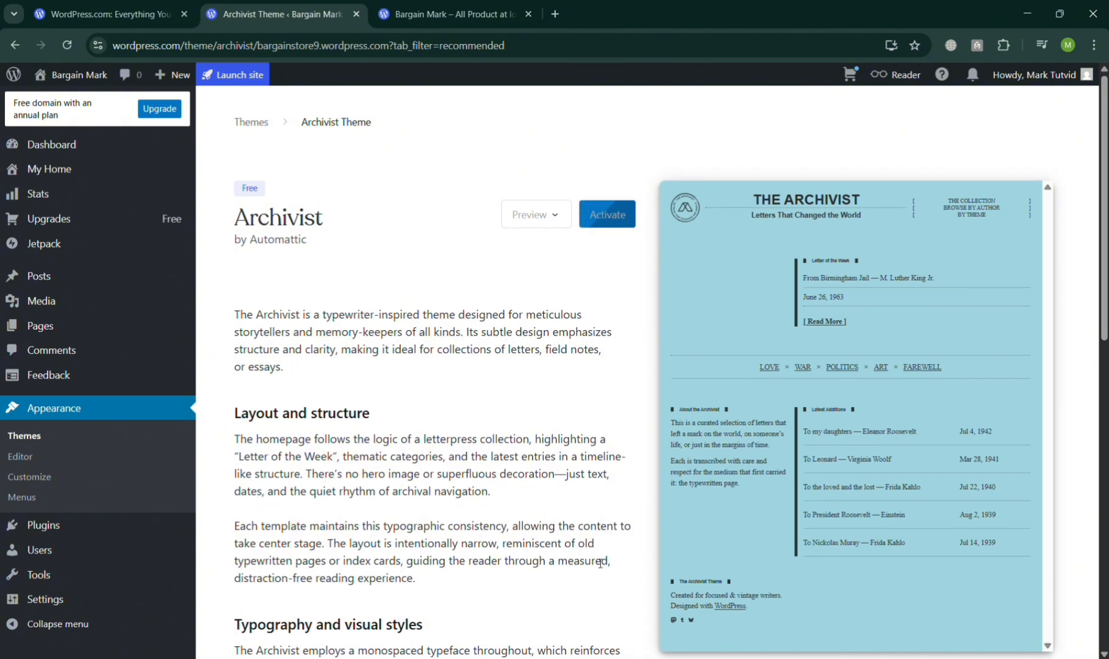
{"action": "scroll", "coordinate": [656, 239], "scroll_direction": "down", "scroll_amount": 1}
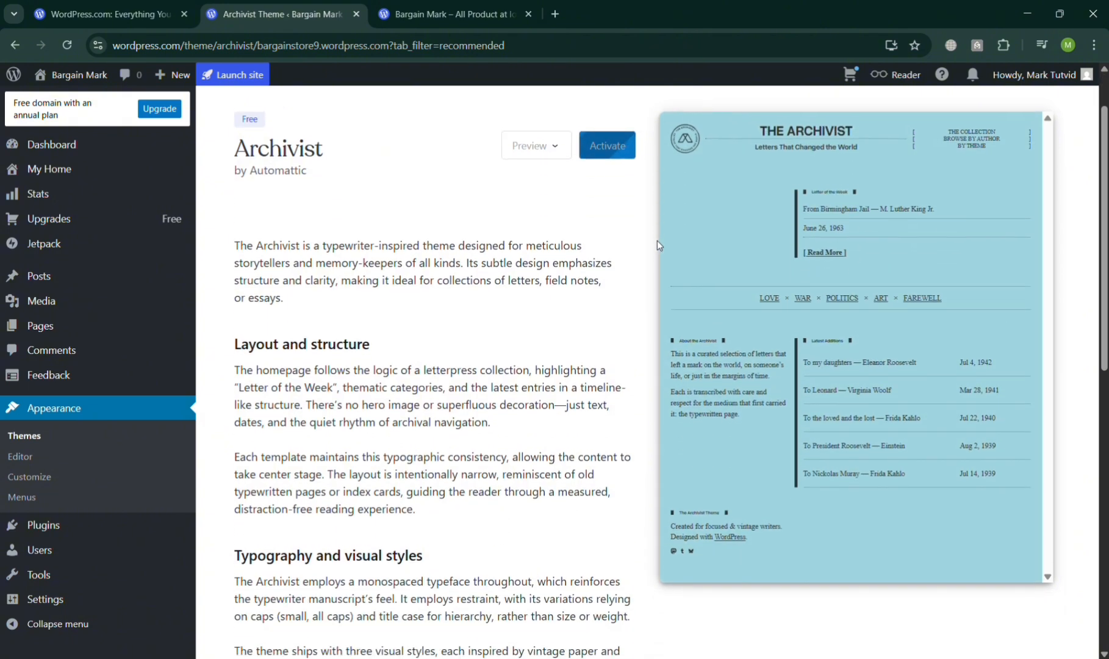
{"action": "mouse_move", "coordinate": [732, 323]}
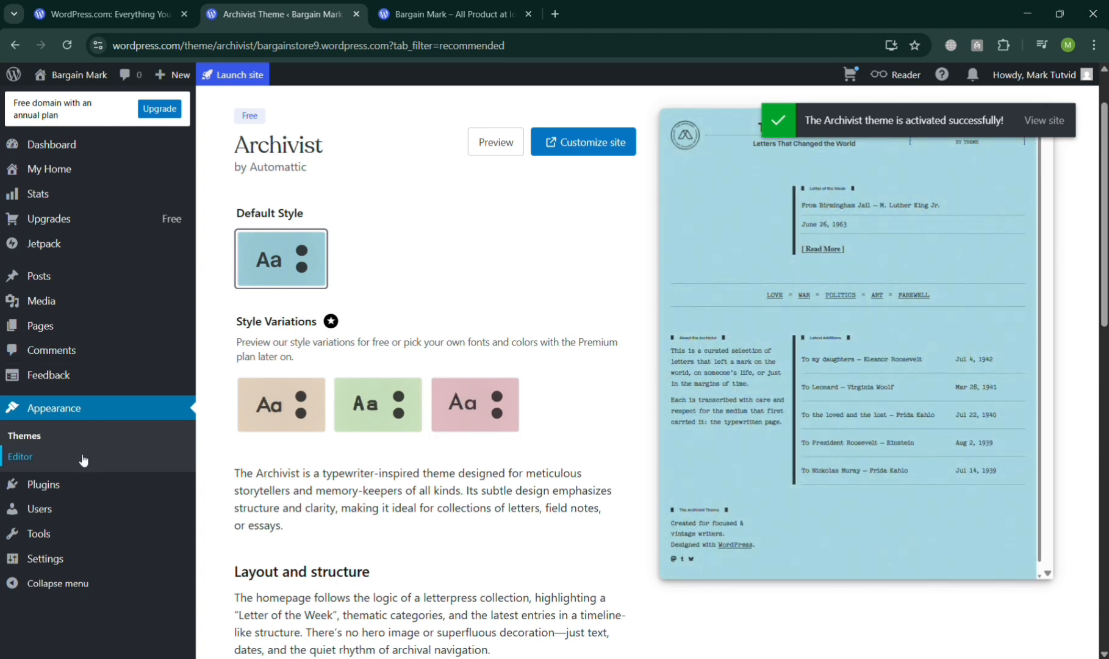
Switch the site to the Twenty Twenty-Four theme and open its Blog Home template for editing in the site editor.
{"action": "left_click", "coordinate": [44, 462]}
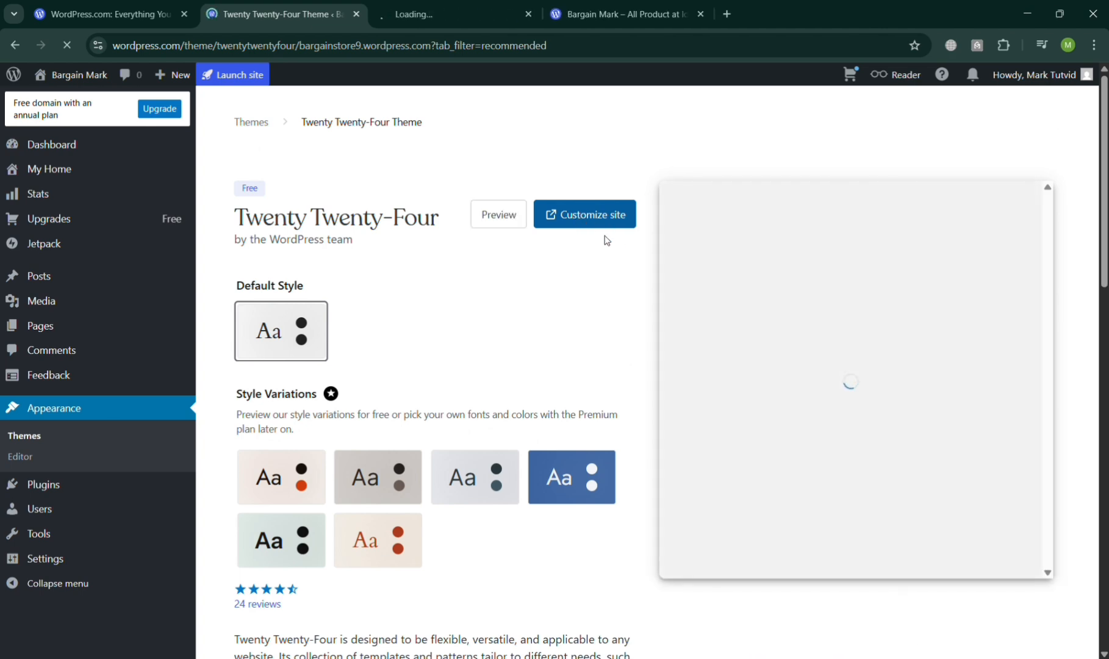
{"action": "left_click", "coordinate": [419, 5]}
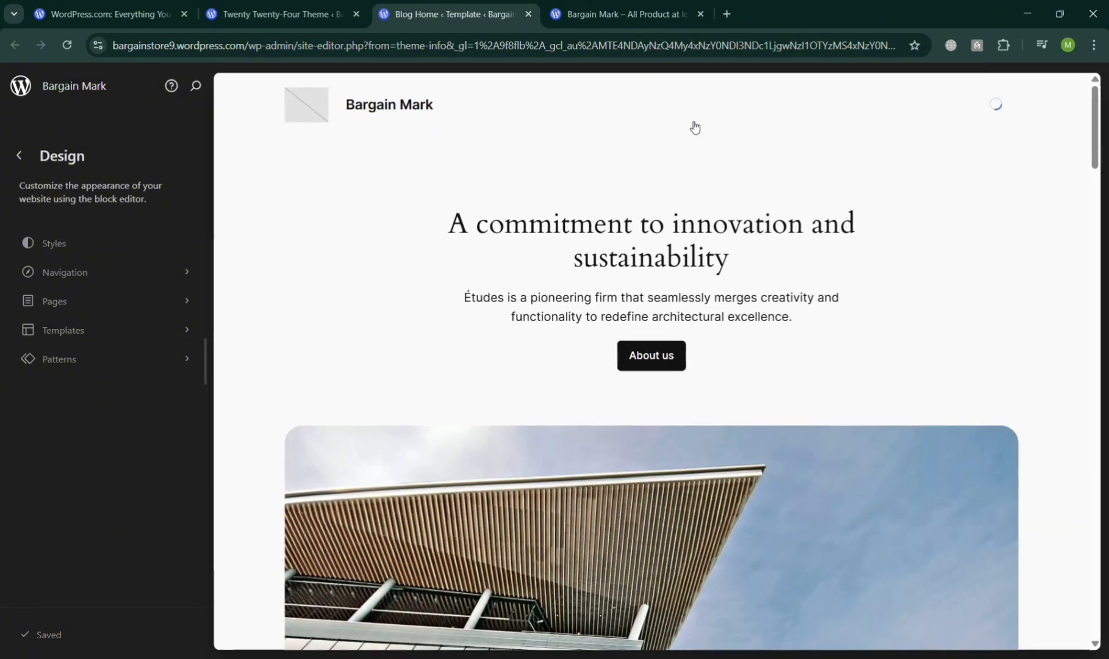
{"action": "left_click", "coordinate": [799, 110]}
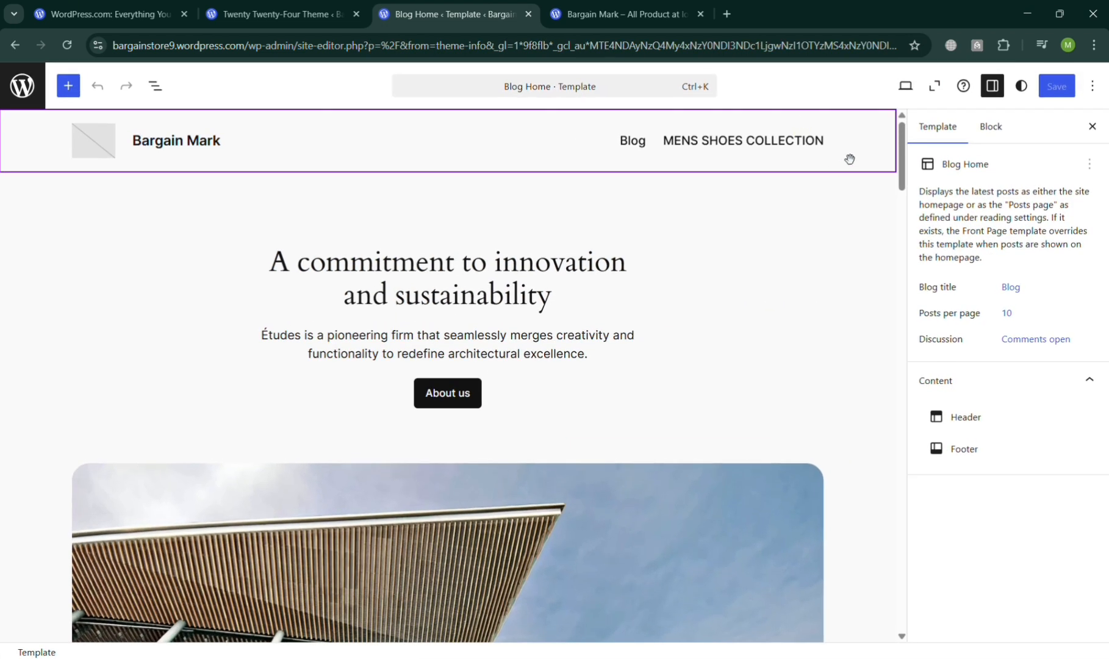
Select the header's Navigation block, look through its block options, and select its parent row.
{"action": "left_click", "coordinate": [849, 159]}
{"action": "left_click", "coordinate": [760, 163]}
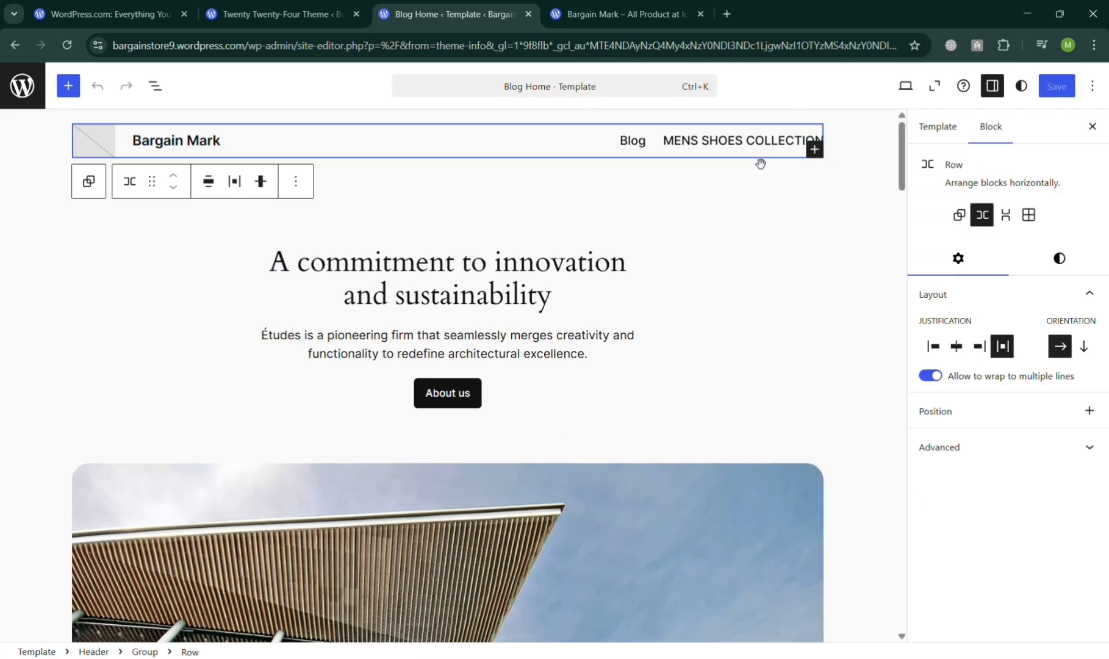
{"action": "left_click", "coordinate": [704, 151]}
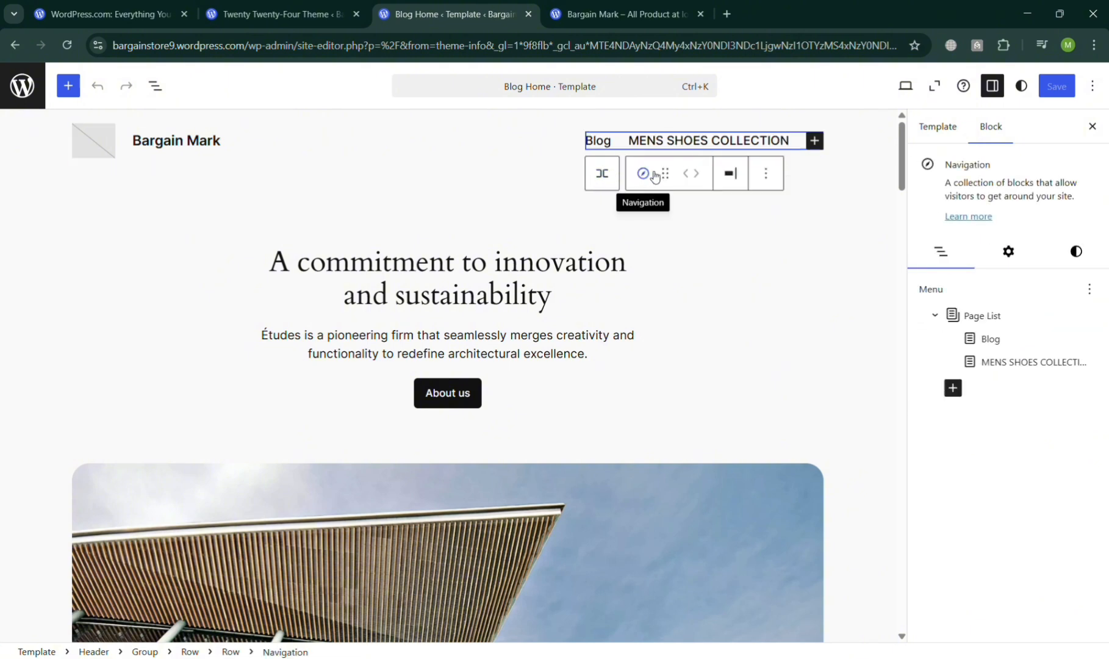
{"action": "left_click", "coordinate": [766, 176]}
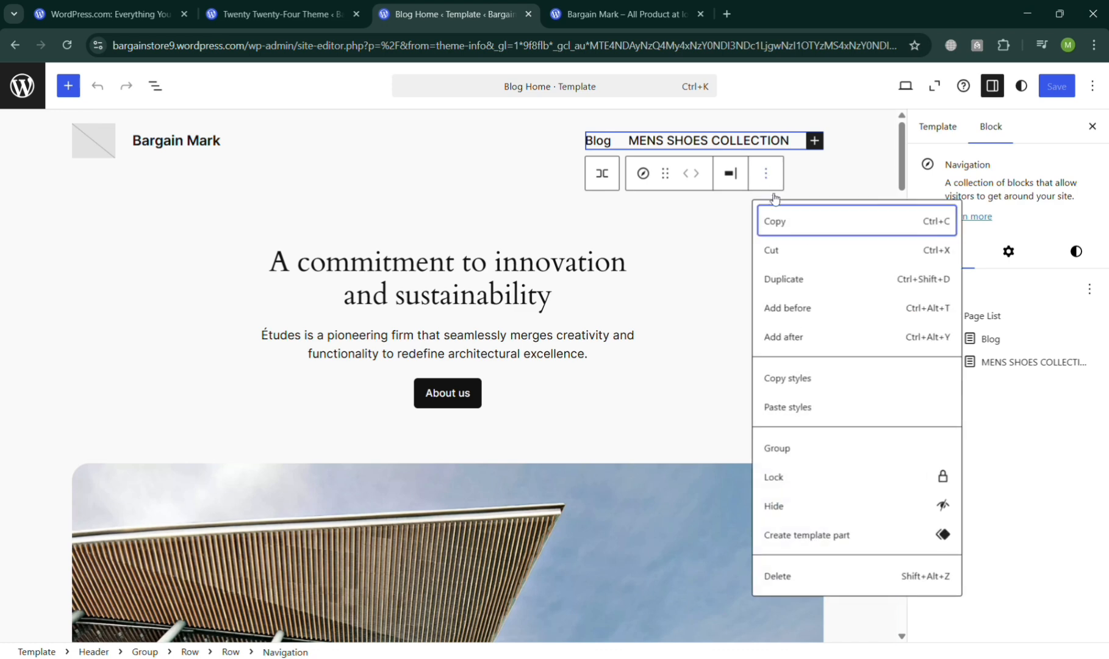
{"action": "left_click", "coordinate": [595, 175]}
{"action": "left_click", "coordinate": [594, 175]}
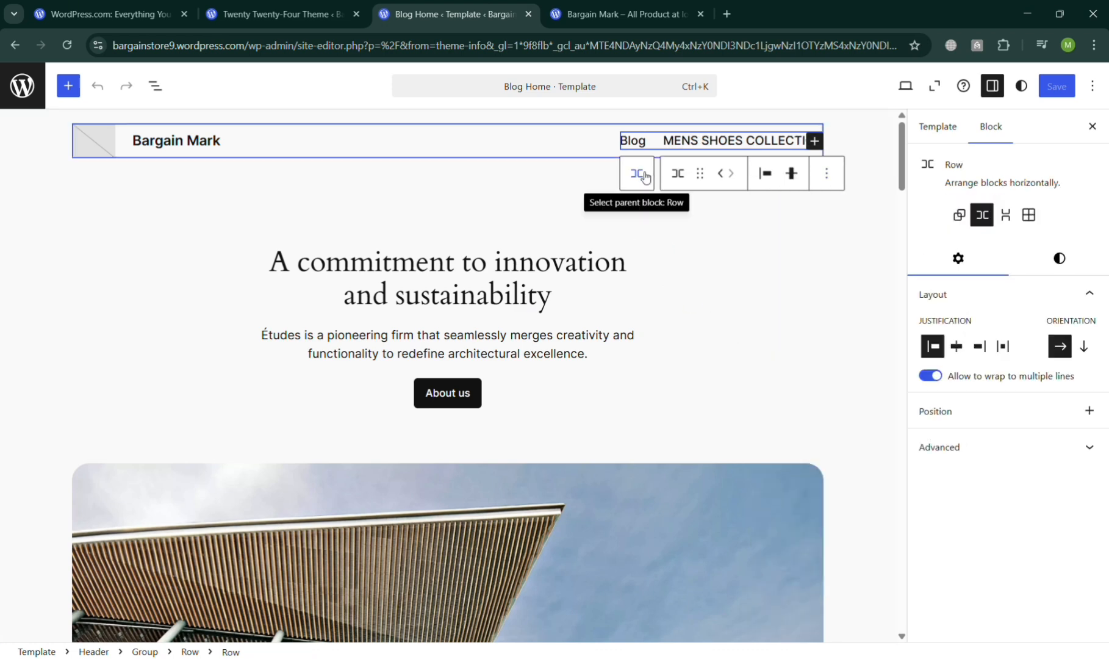
{"action": "left_click", "coordinate": [815, 141]}
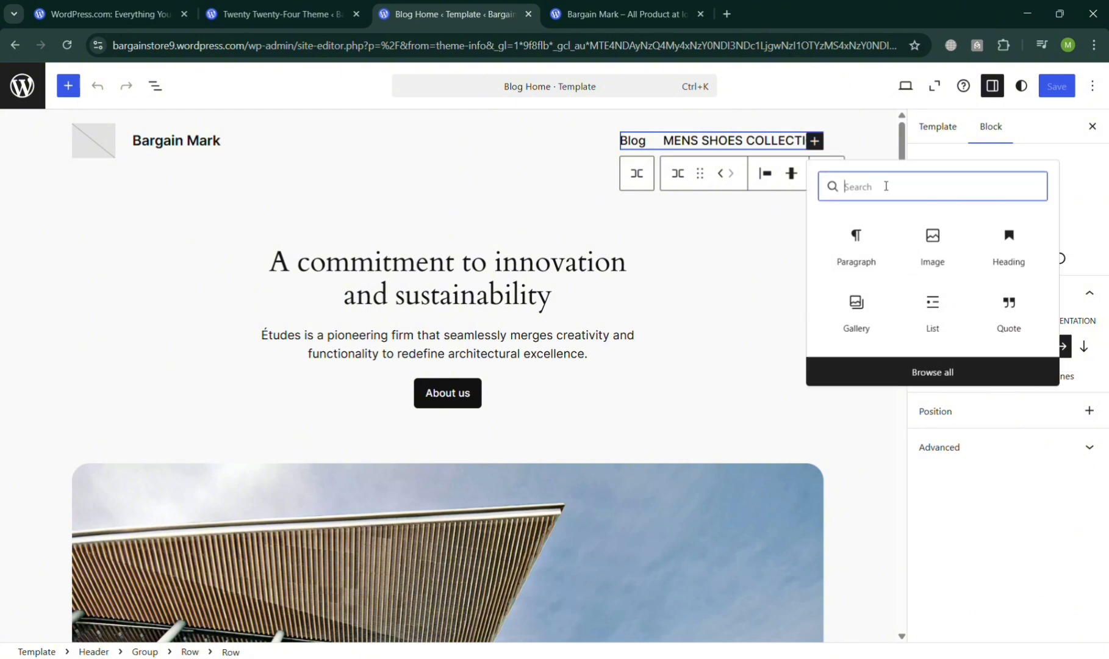
{"action": "left_click", "coordinate": [637, 174]}
{"action": "left_click", "coordinate": [629, 141]}
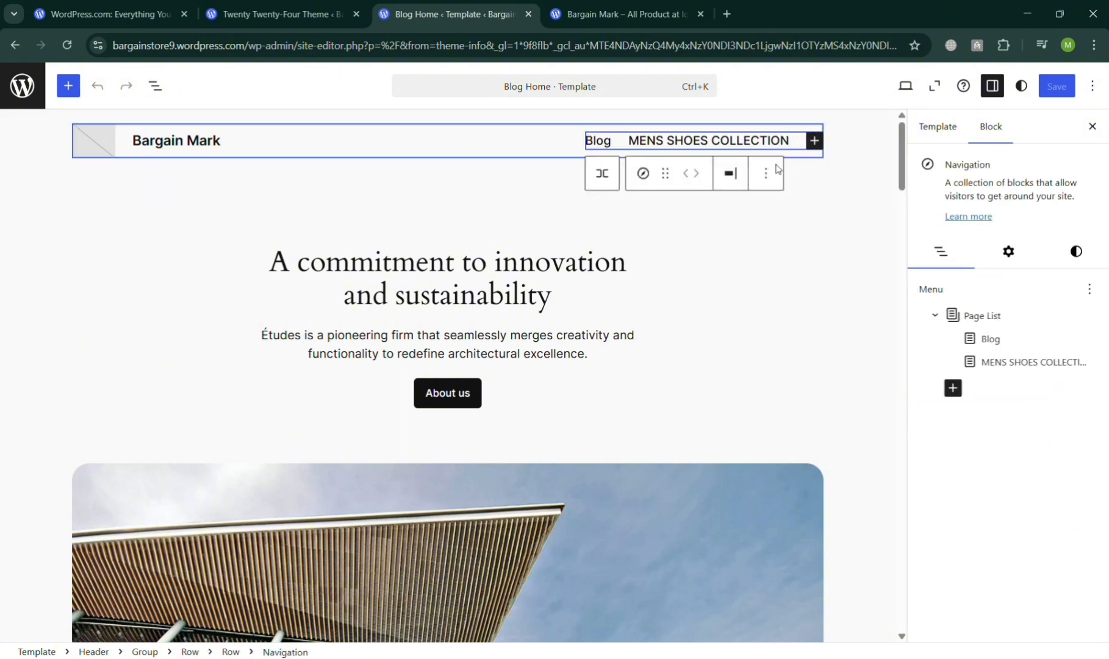
{"action": "left_click", "coordinate": [603, 175]}
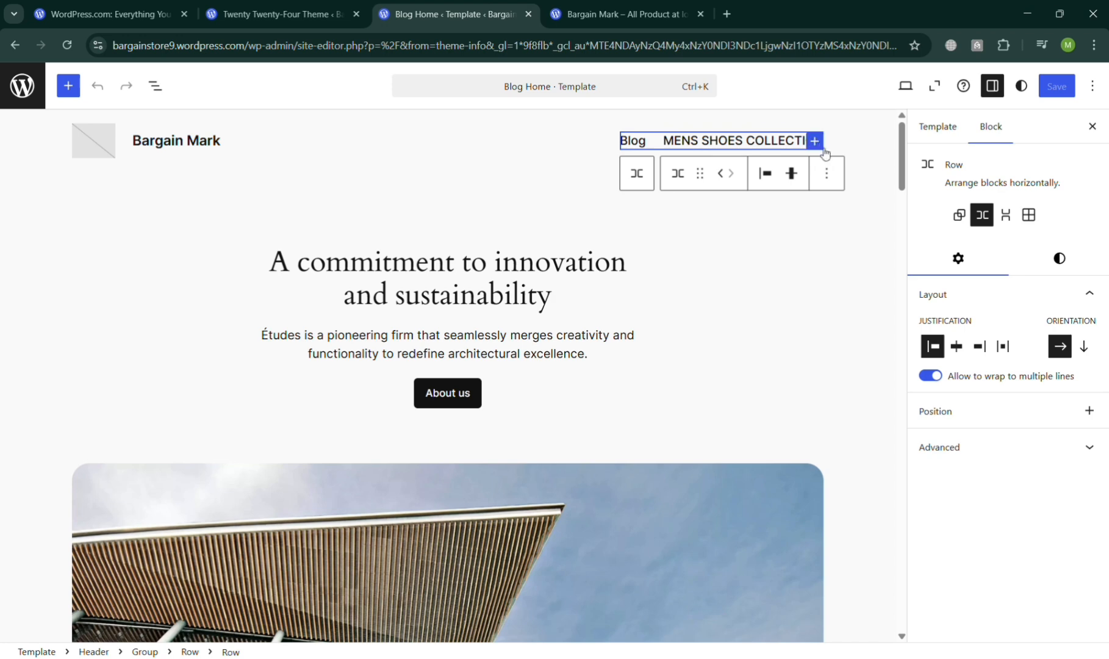
{"action": "left_click", "coordinate": [815, 142]}
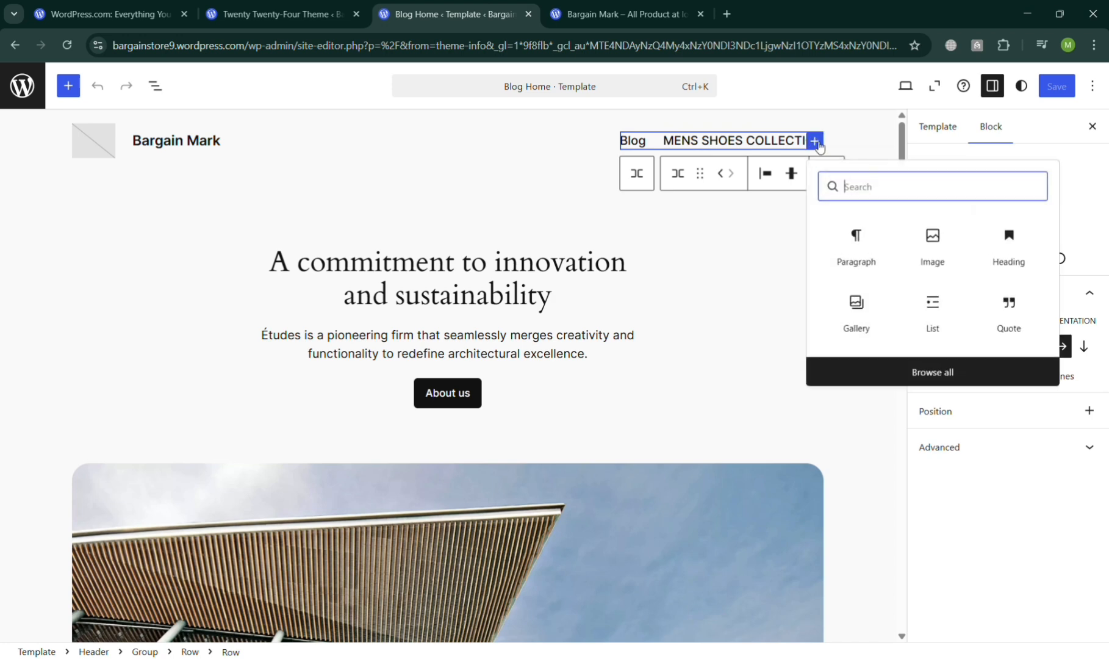
{"action": "left_click", "coordinate": [678, 174]}
{"action": "left_click", "coordinate": [637, 173]}
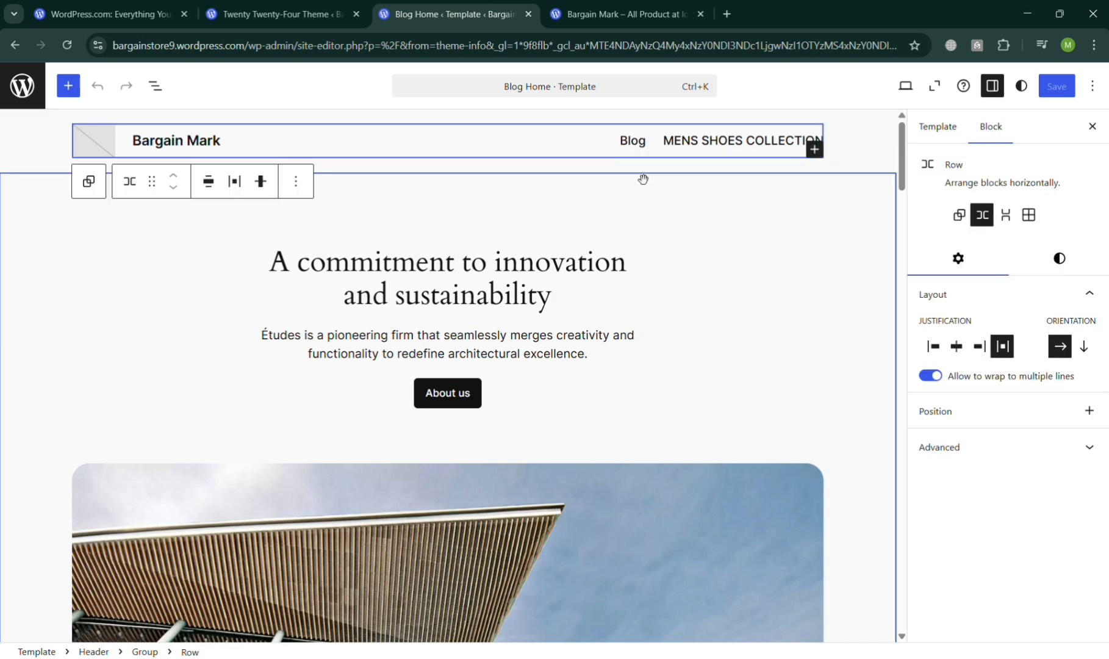
Add a page link to the header's Navigation block and search for CATALOG as its target.
{"action": "left_click", "coordinate": [805, 142]}
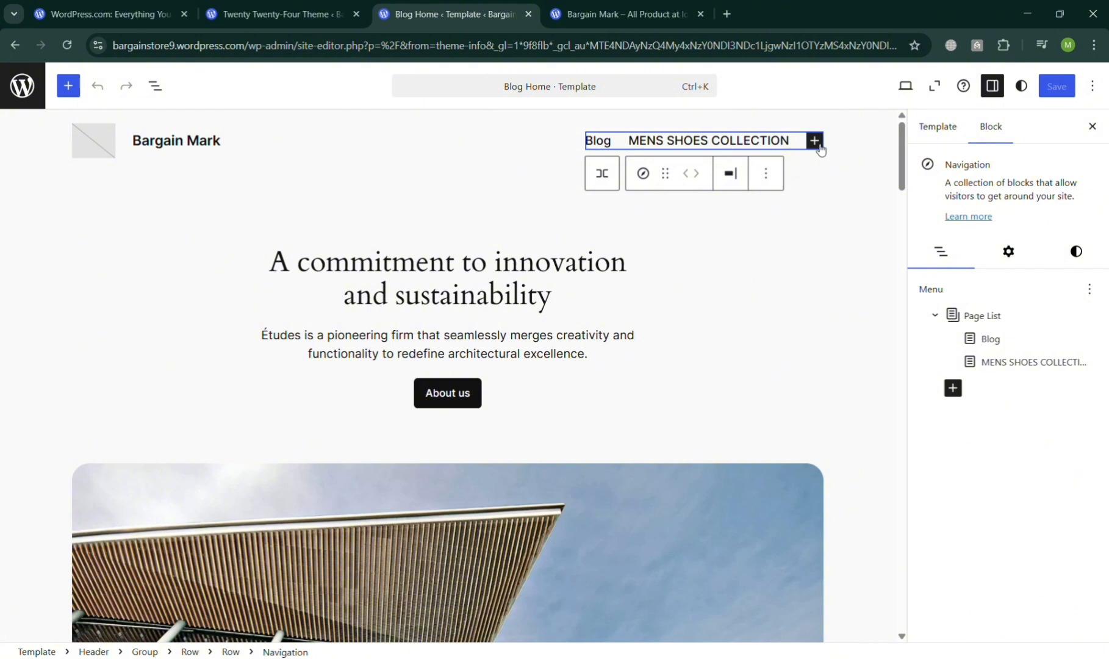
{"action": "left_click", "coordinate": [814, 141]}
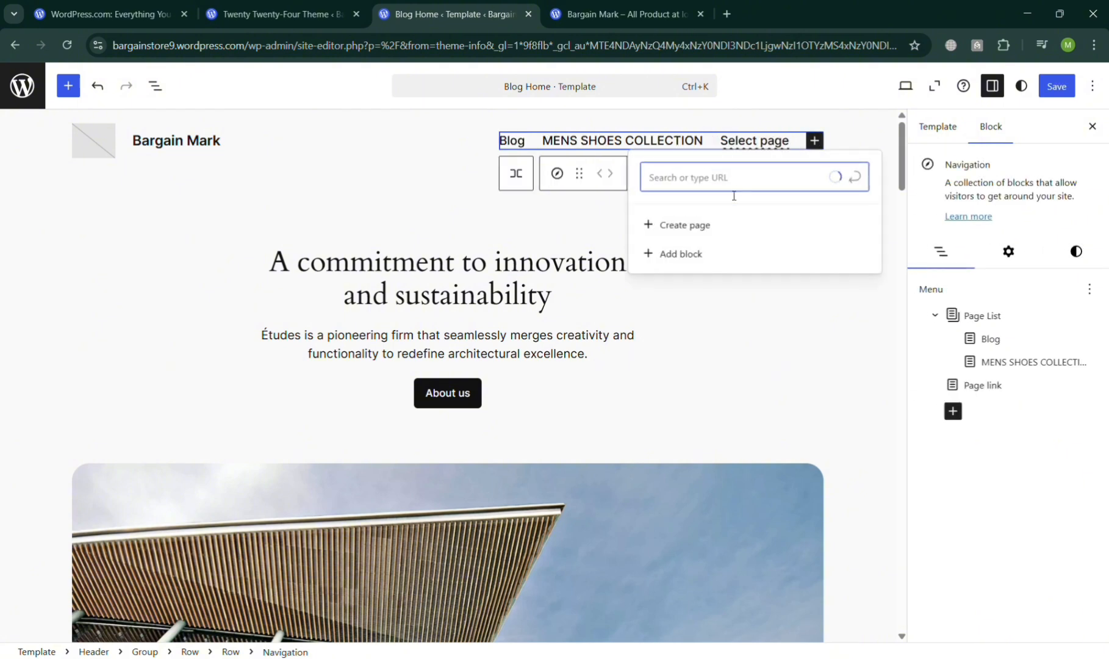
{"action": "type", "text": "c"}
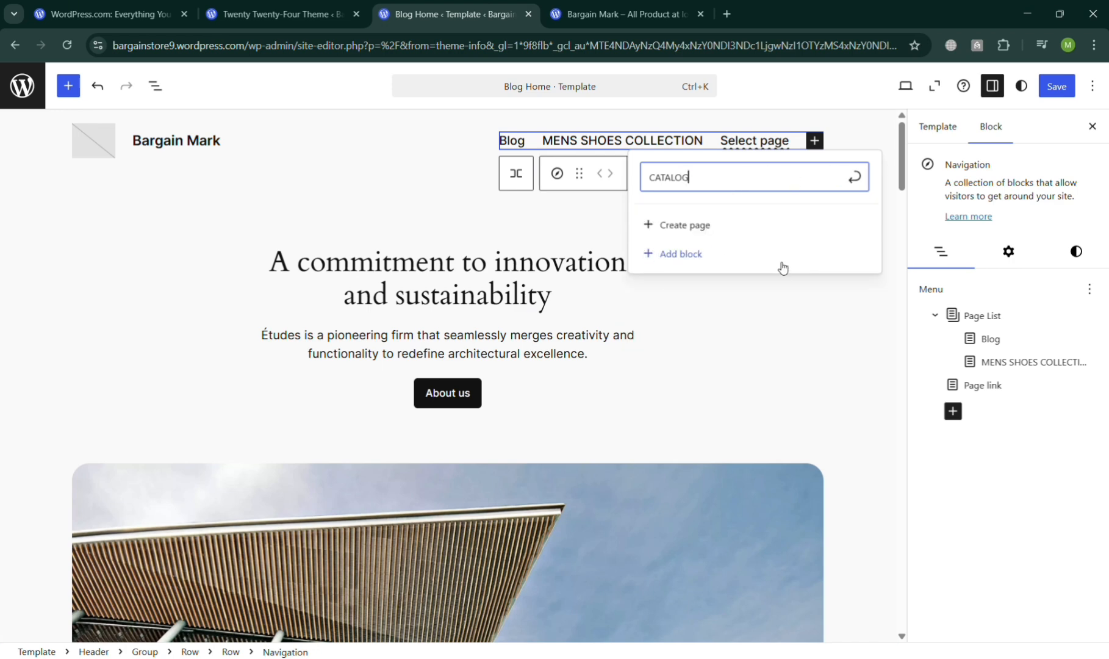
Create a draft page titled CATALOG as the target of the page link in the header navigation.
{"action": "left_click", "coordinate": [706, 233]}
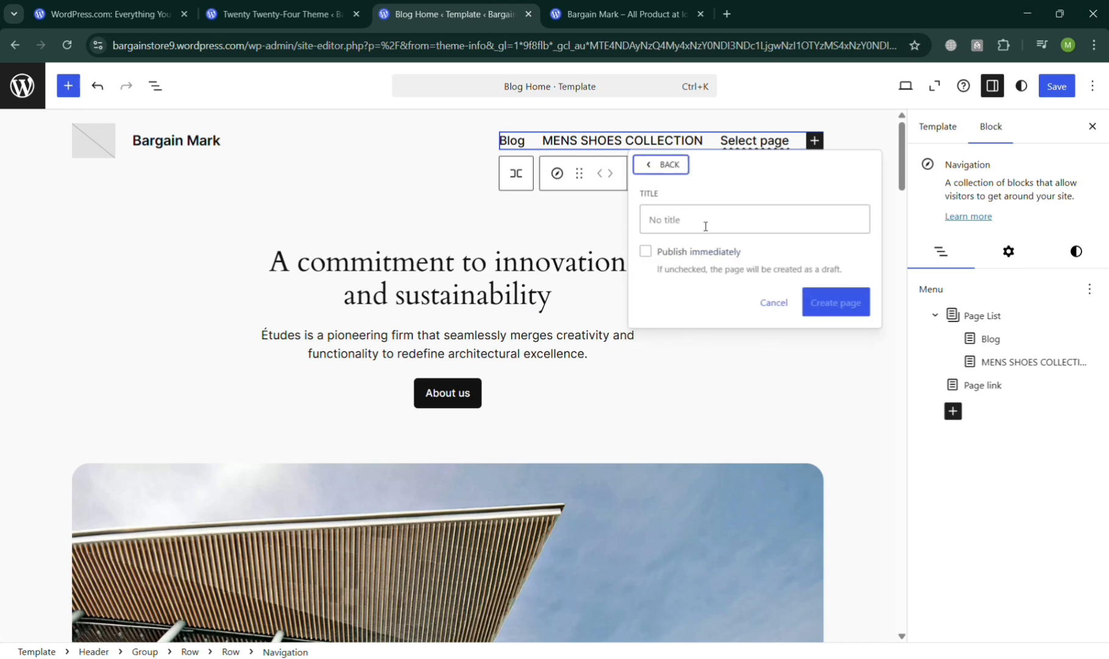
{"action": "left_click", "coordinate": [705, 226]}
{"action": "type", "text": "cAT"}
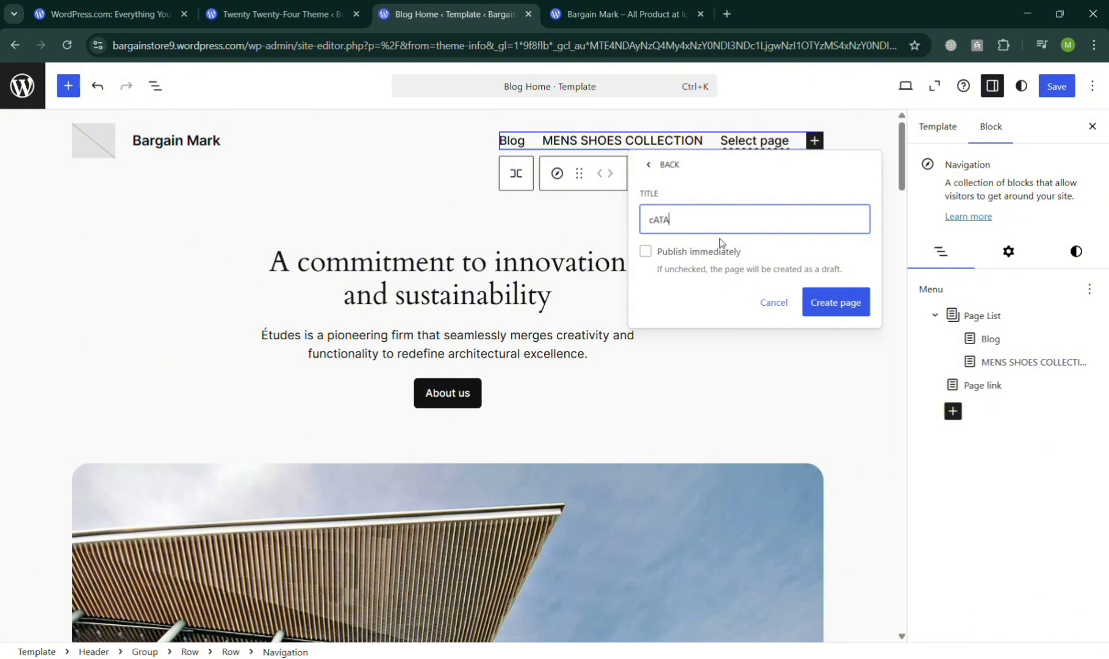
{"action": "type", "text": "A"}
{"action": "key", "text": "BackSpace"}
{"action": "key", "text": "BackSpace"}
{"action": "type", "text": "CAT"}
{"action": "double_click", "coordinate": [716, 257]}
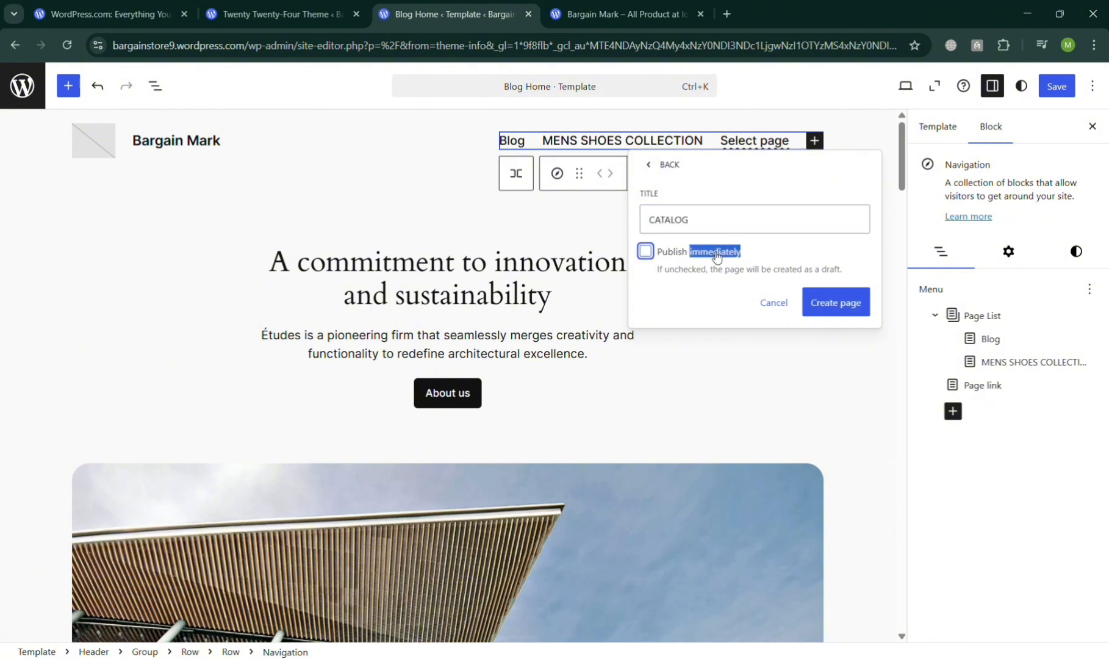
{"action": "left_click", "coordinate": [828, 314]}
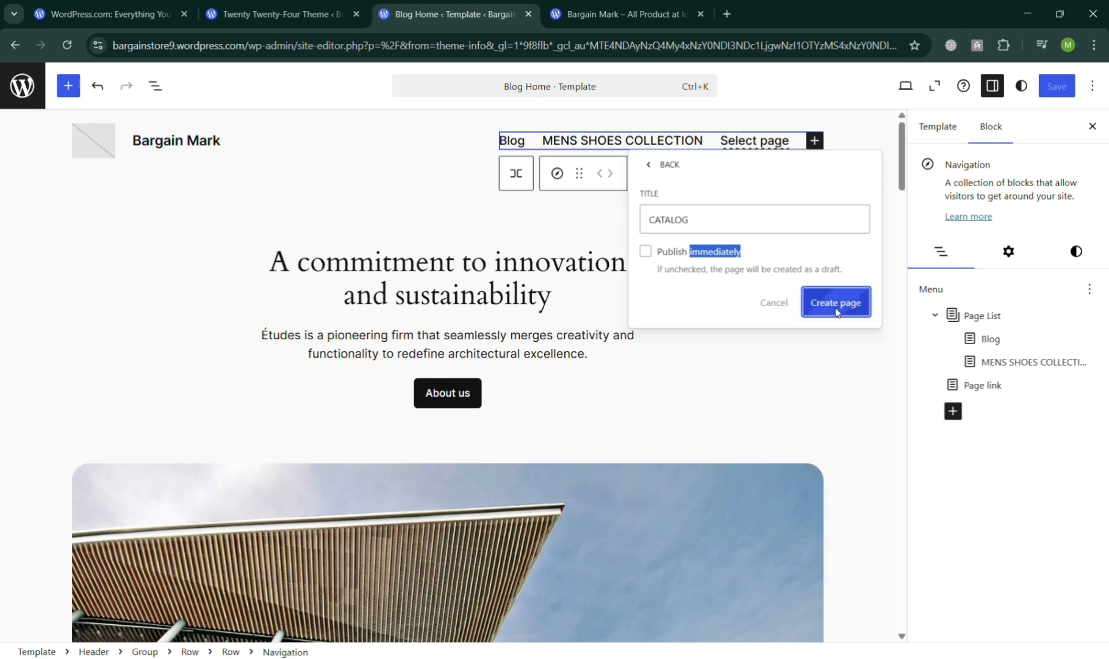
Look through the block settings of the header's row and the Blog Home template's settings and design options.
{"action": "left_click", "coordinate": [787, 266]}
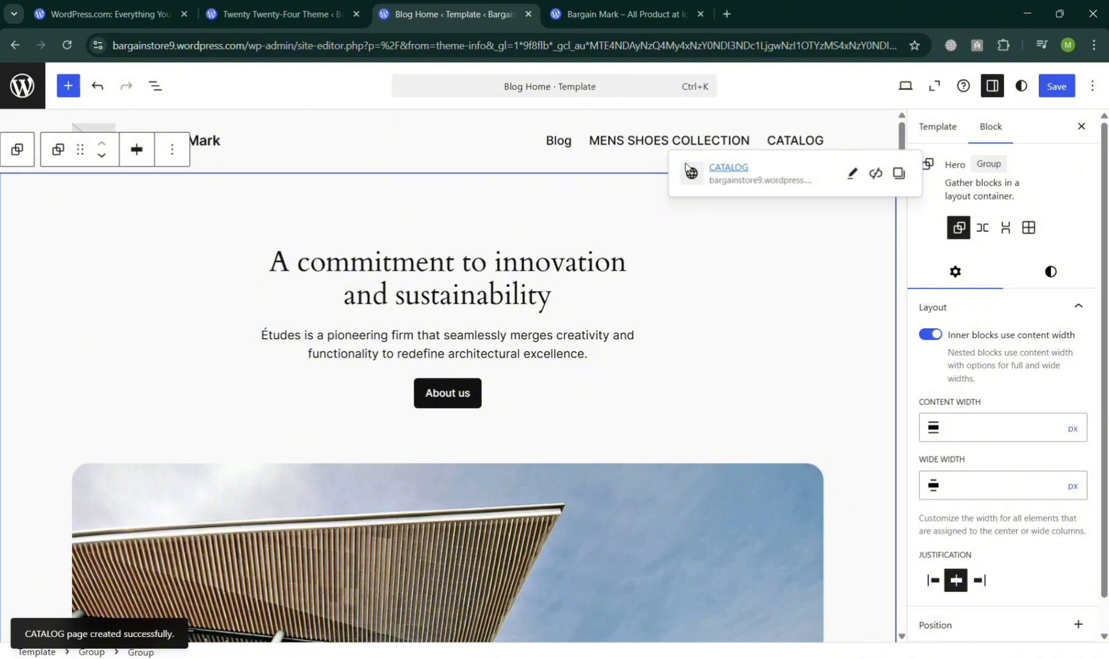
{"action": "left_click", "coordinate": [711, 147]}
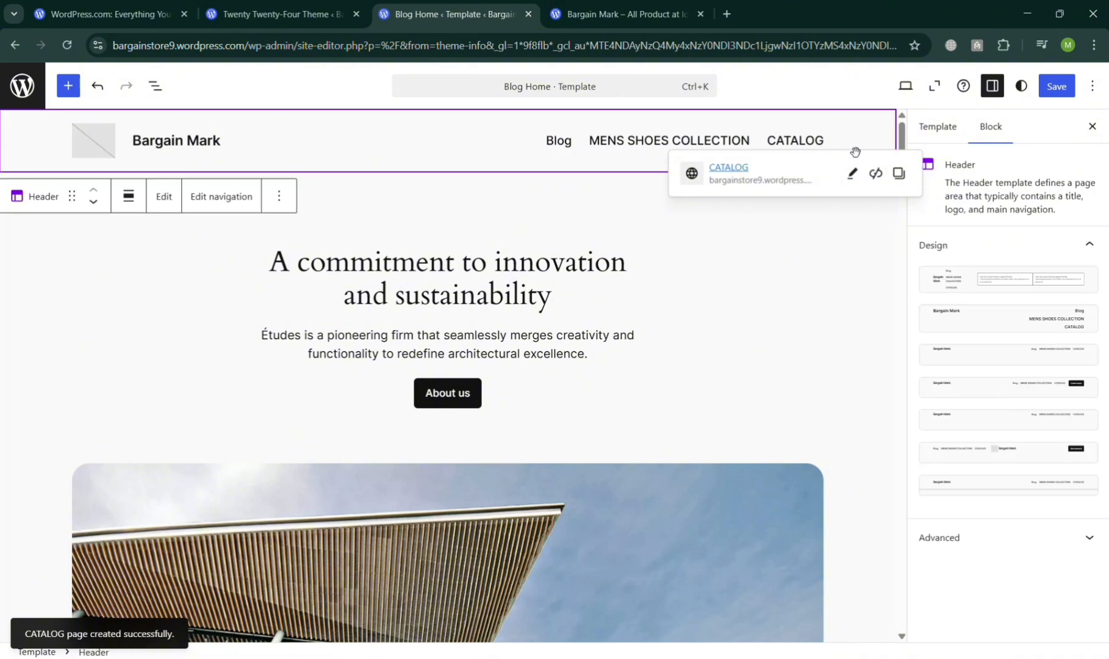
{"action": "left_click", "coordinate": [1092, 126]}
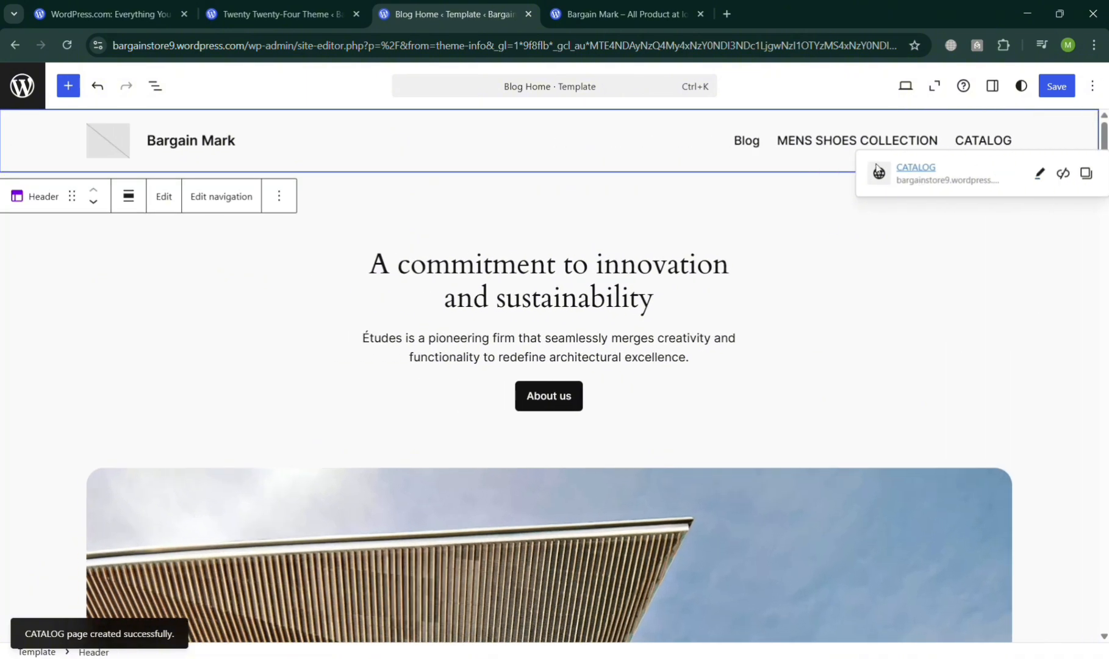
{"action": "left_click", "coordinate": [952, 146]}
{"action": "scroll", "coordinate": [1007, 152], "scroll_direction": "up", "scroll_amount": 5}
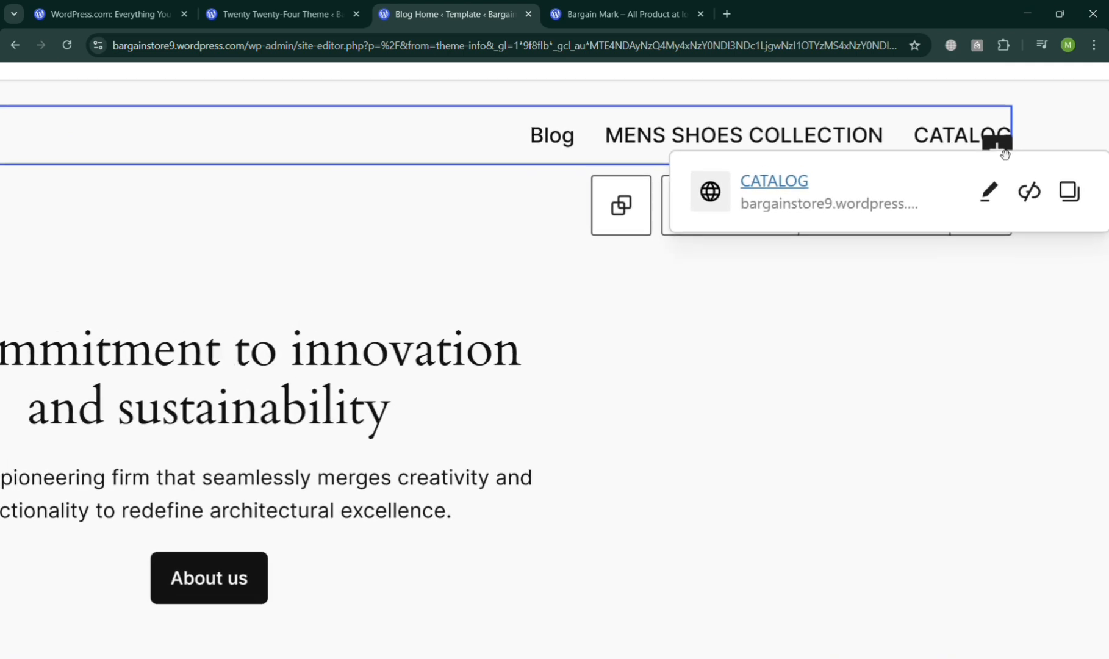
{"action": "scroll", "coordinate": [976, 146], "scroll_direction": "up", "scroll_amount": 2}
{"action": "left_click", "coordinate": [907, 121]}
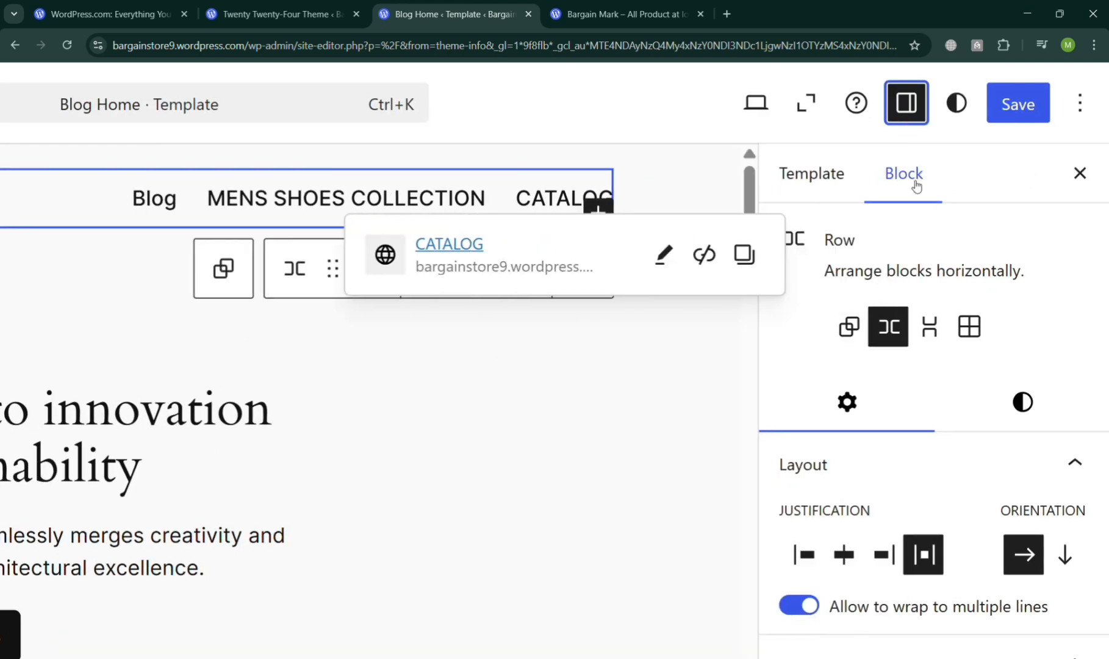
{"action": "scroll", "coordinate": [826, 190], "scroll_direction": "down", "scroll_amount": 5}
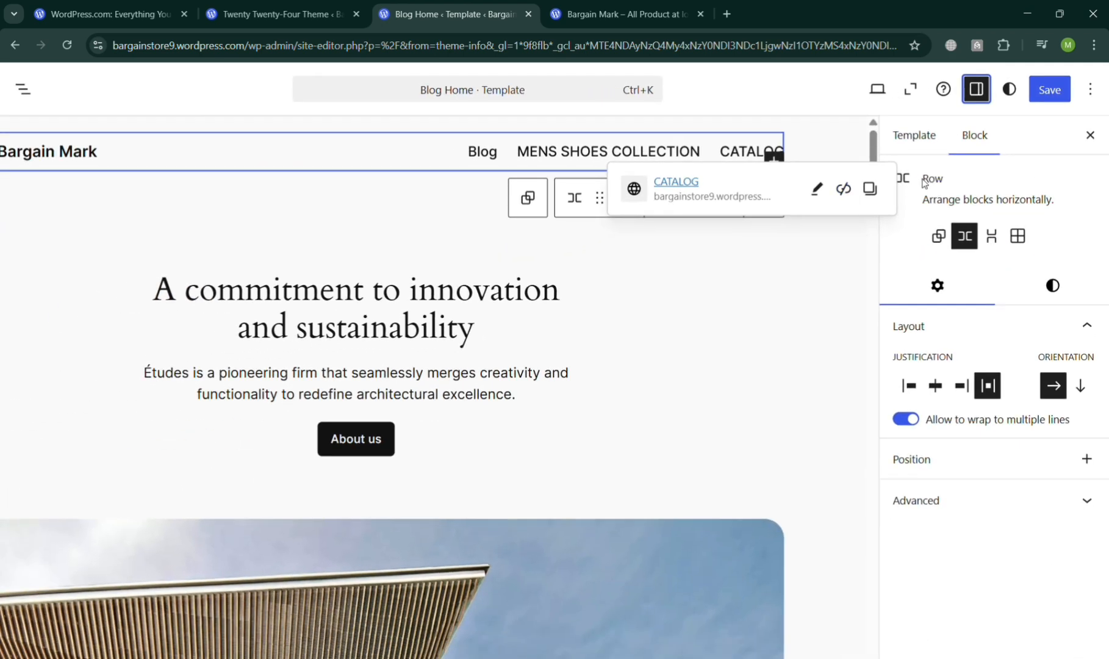
{"action": "left_click", "coordinate": [929, 140]}
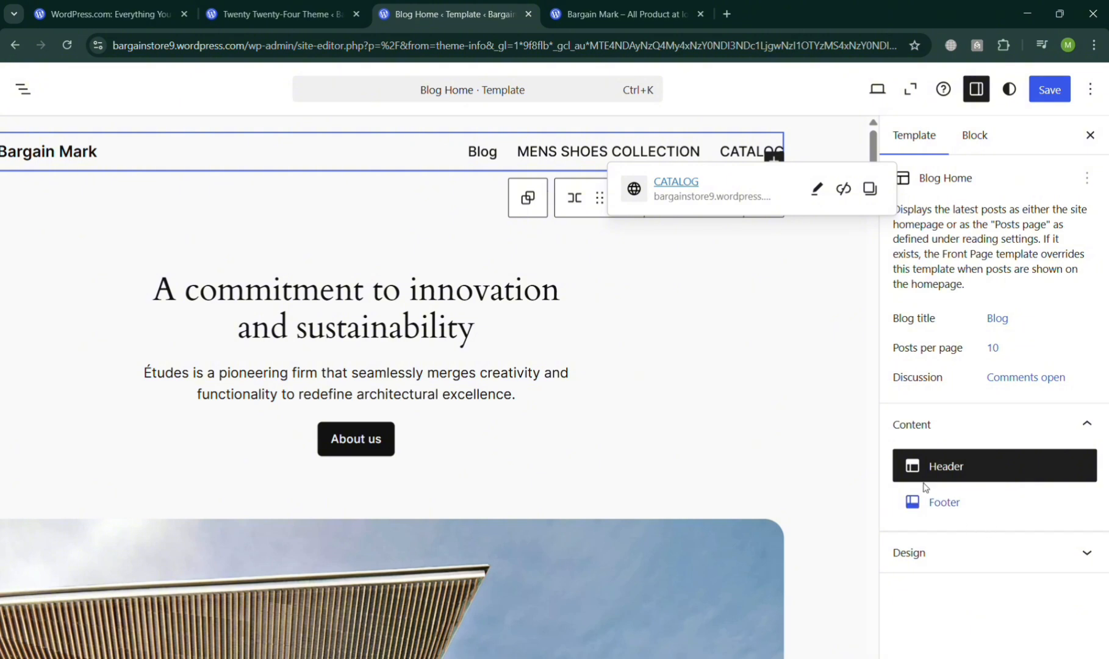
{"action": "left_click", "coordinate": [709, 154]}
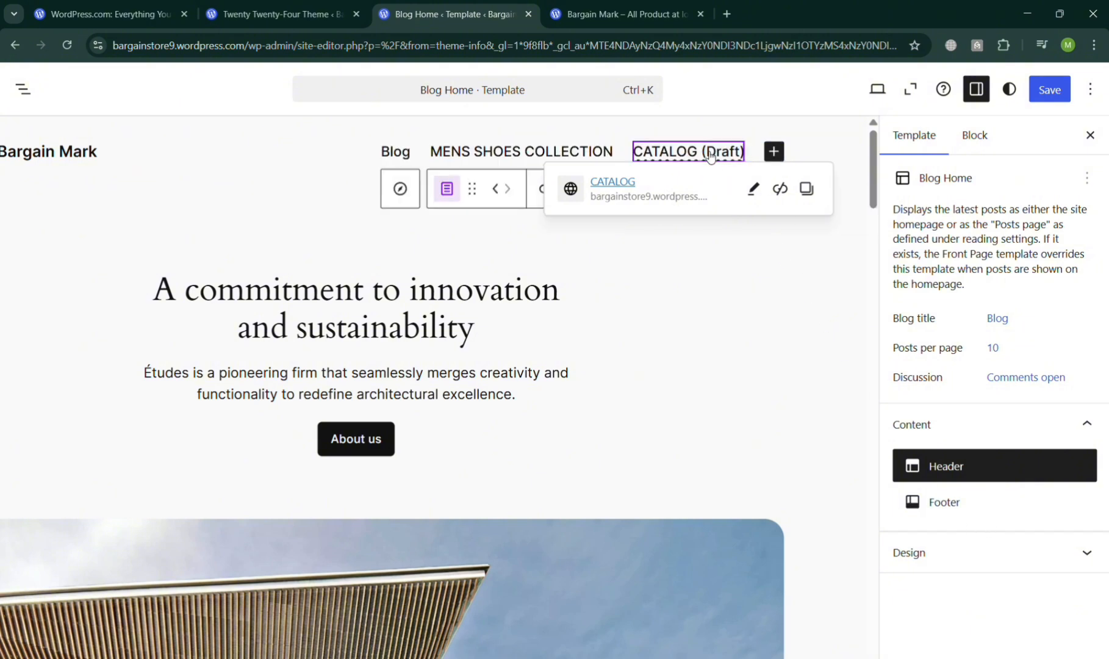
{"action": "left_click", "coordinate": [610, 155]}
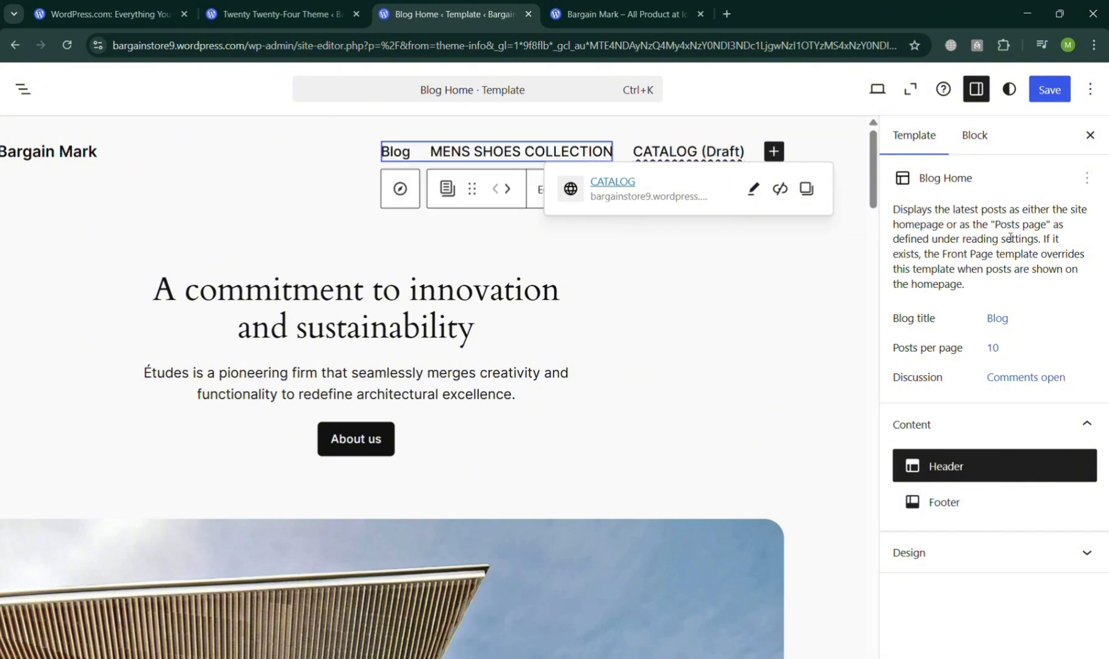
{"action": "scroll", "coordinate": [1046, 506], "scroll_direction": "down", "scroll_amount": 2}
{"action": "left_click", "coordinate": [1047, 486]}
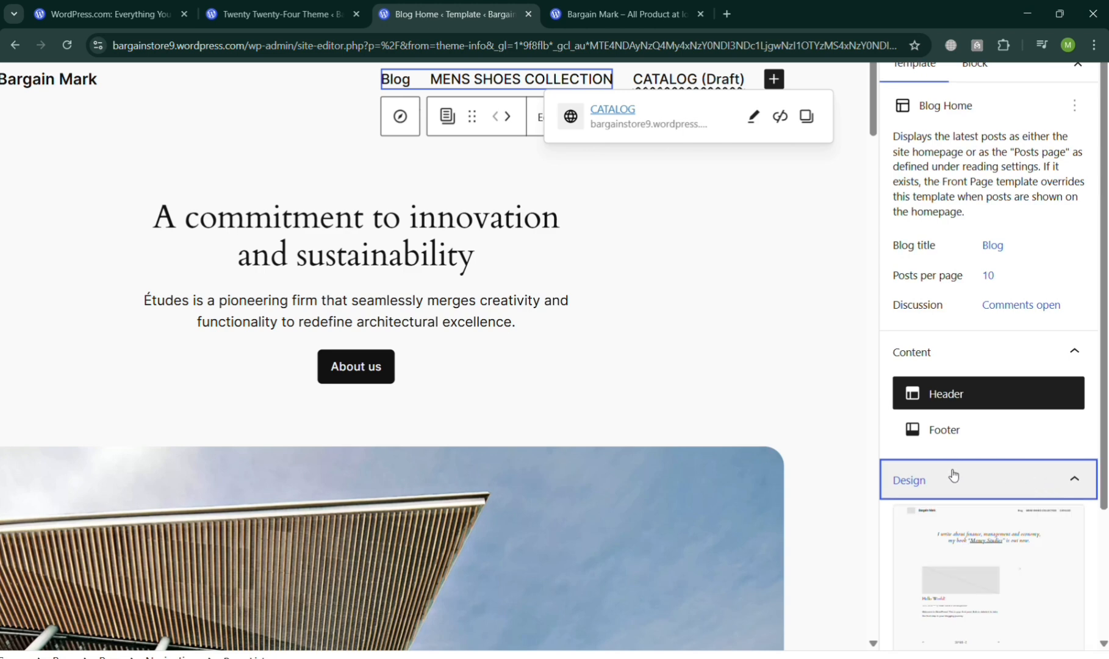
{"action": "scroll", "coordinate": [799, 435], "scroll_direction": "down", "scroll_amount": 3}
{"action": "scroll", "coordinate": [762, 416], "scroll_direction": "up", "scroll_amount": 5}
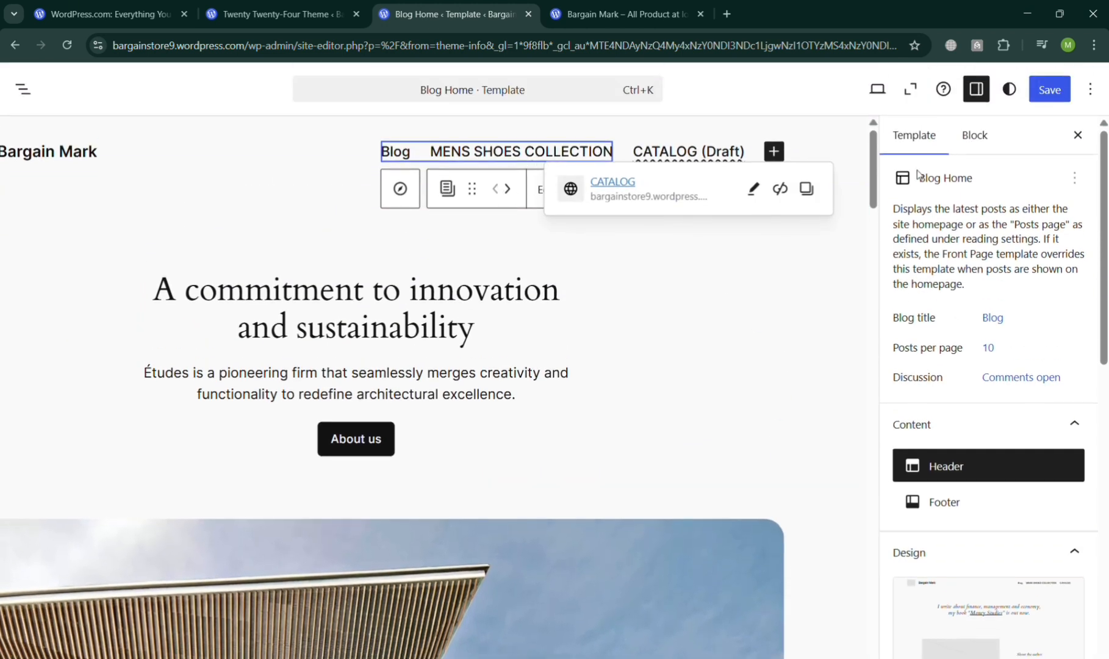
Select the header's Navigation block and convert its Page List into individually editable page links.
{"action": "left_click", "coordinate": [782, 307]}
{"action": "left_click", "coordinate": [669, 161]}
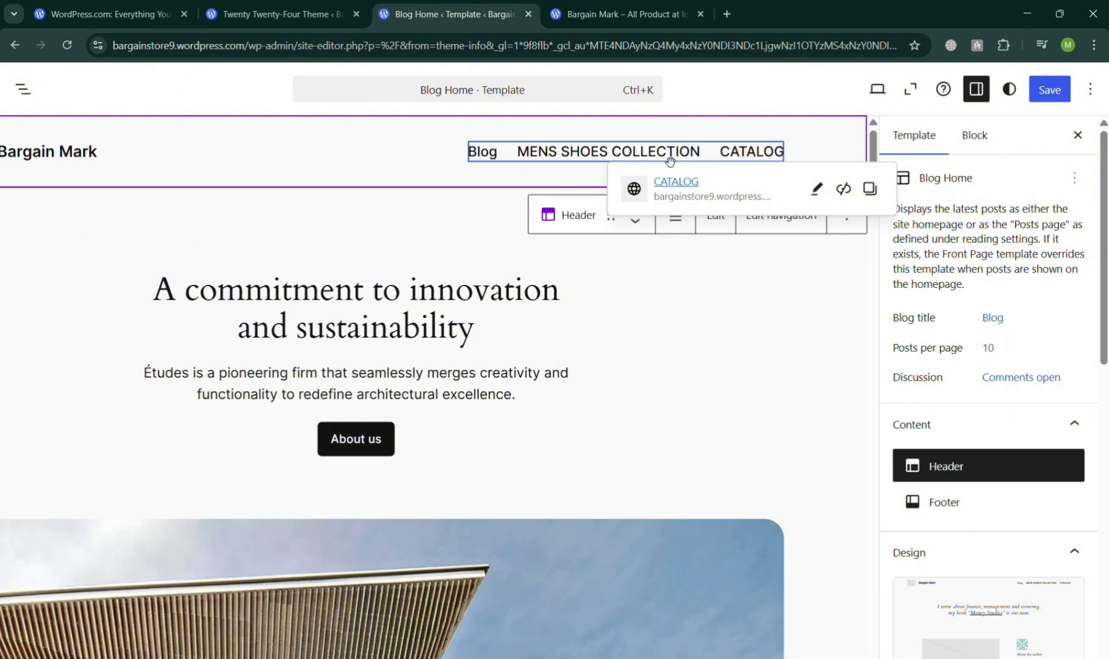
{"action": "left_click", "coordinate": [975, 135]}
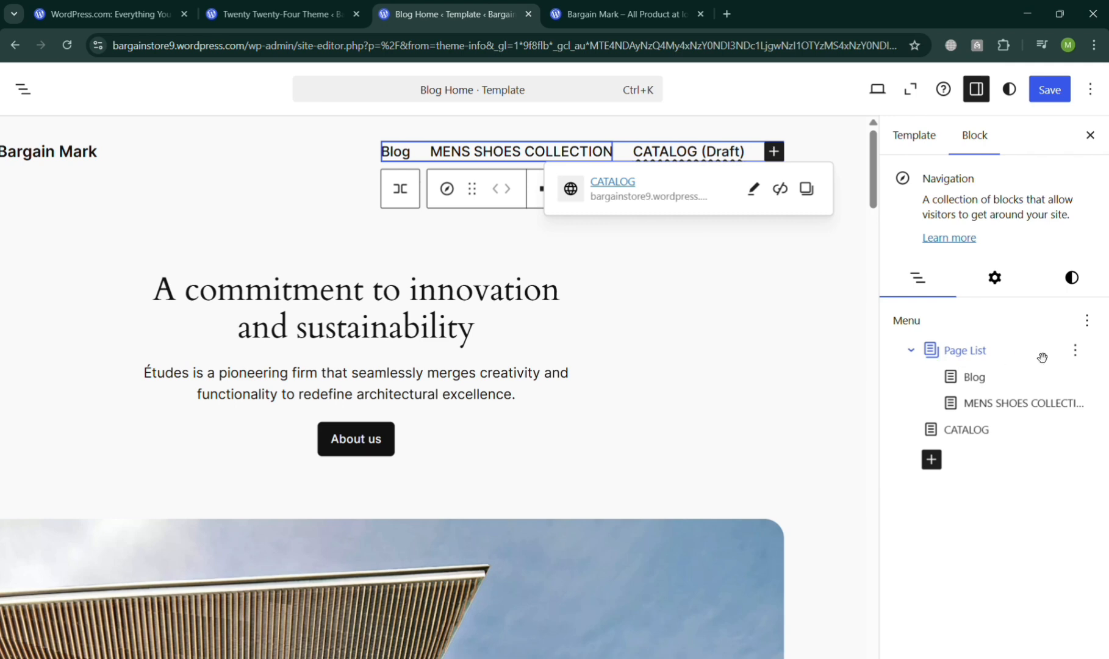
{"action": "left_click", "coordinate": [995, 416]}
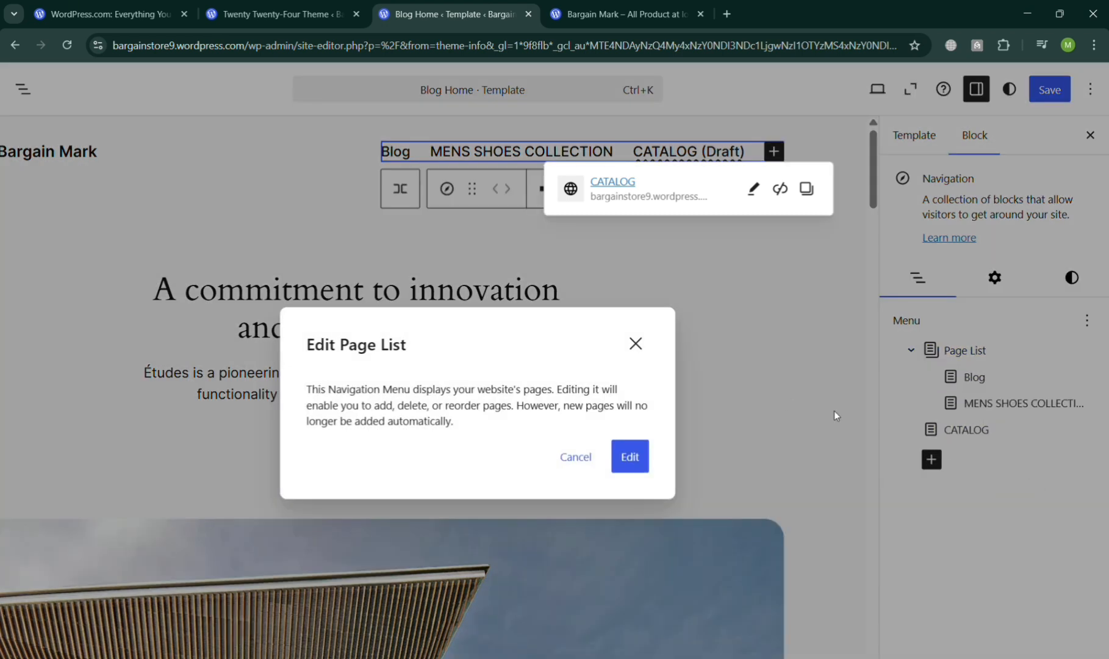
{"action": "left_click", "coordinate": [631, 458]}
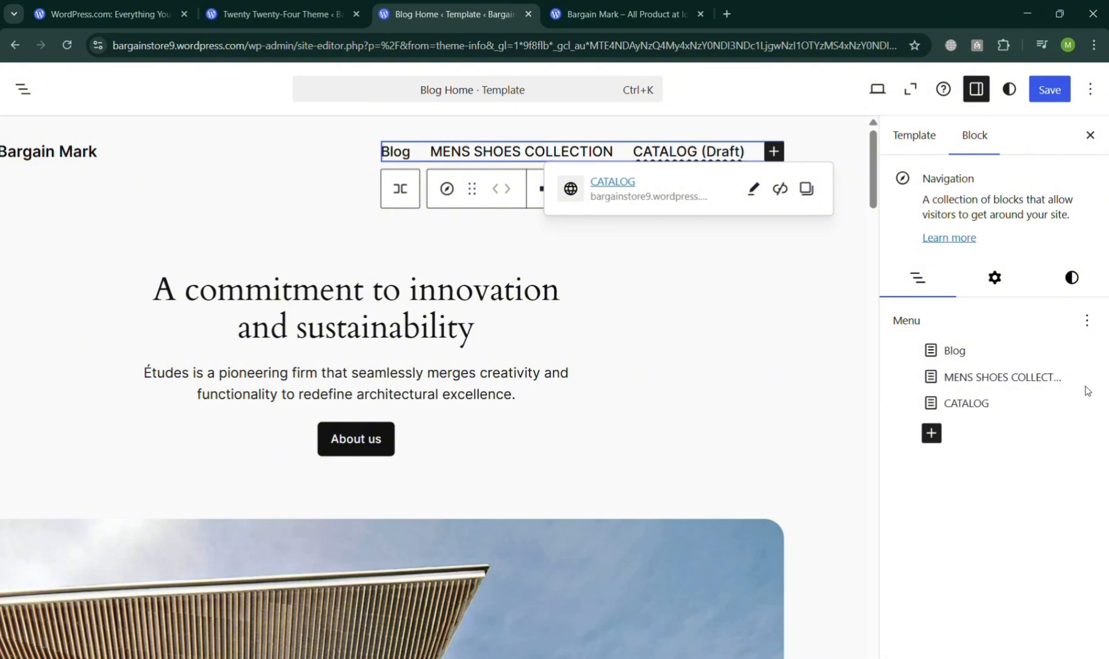
Reorder the Navigation menu so MENS SHOES COLLECTION comes after CATALOG.
{"action": "left_click", "coordinate": [980, 411]}
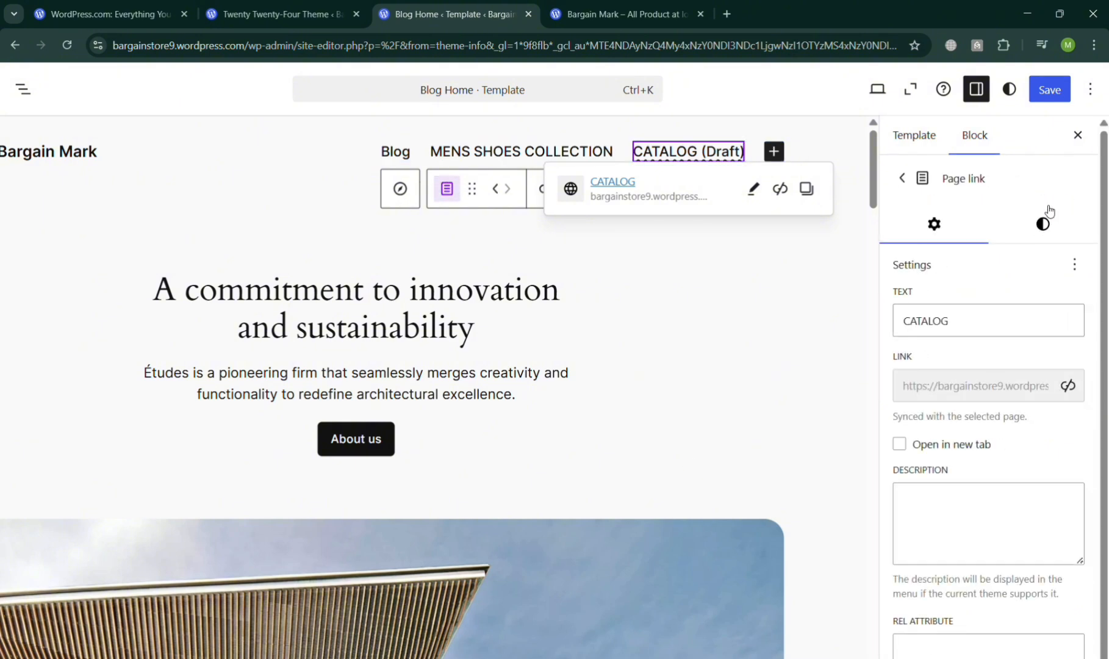
{"action": "left_click", "coordinate": [911, 179]}
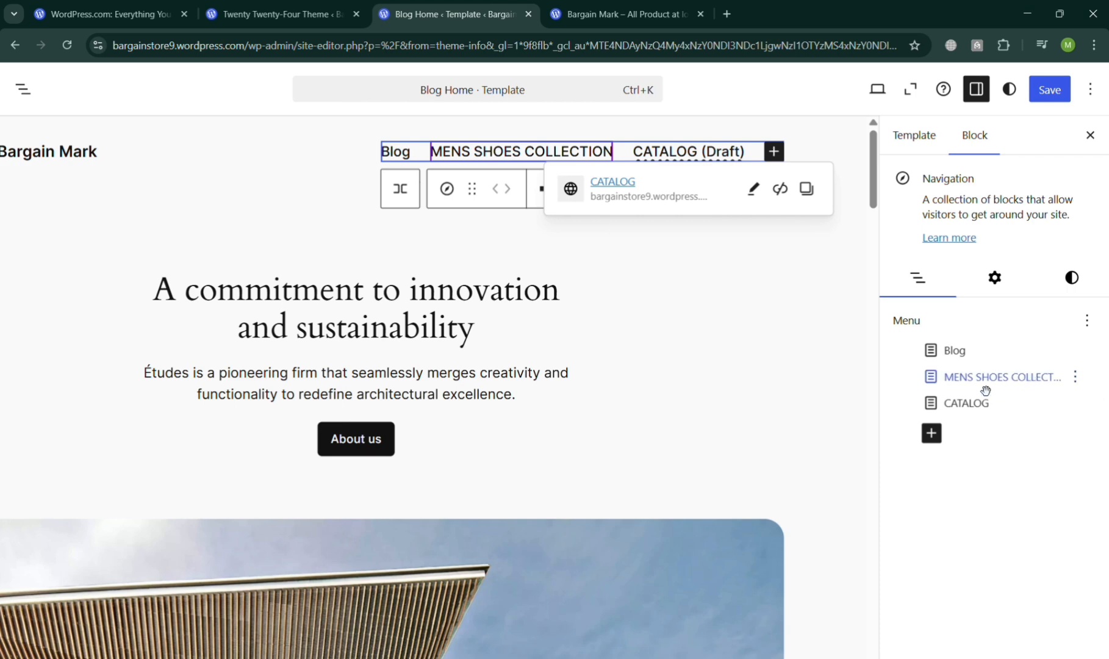
{"action": "left_click_drag", "start_coordinate": [965, 387], "coordinate": [956, 415]}
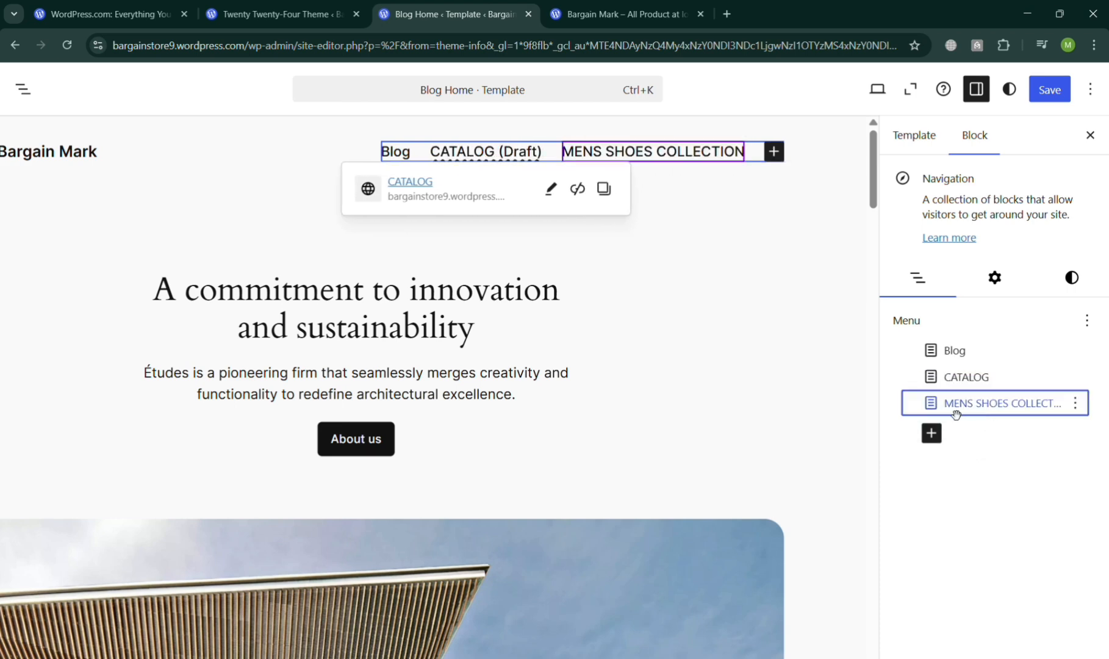
Add a submenu link to the Blog page under MENS SHOES COLLECTION.
{"action": "left_click", "coordinate": [1076, 407]}
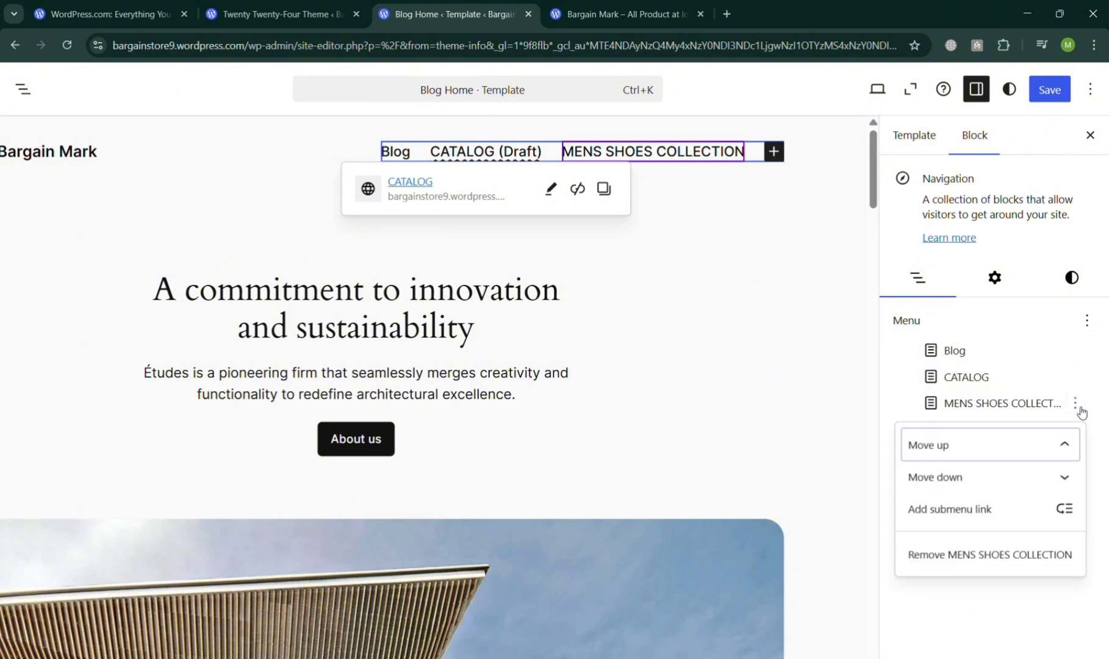
{"action": "left_click", "coordinate": [1025, 519]}
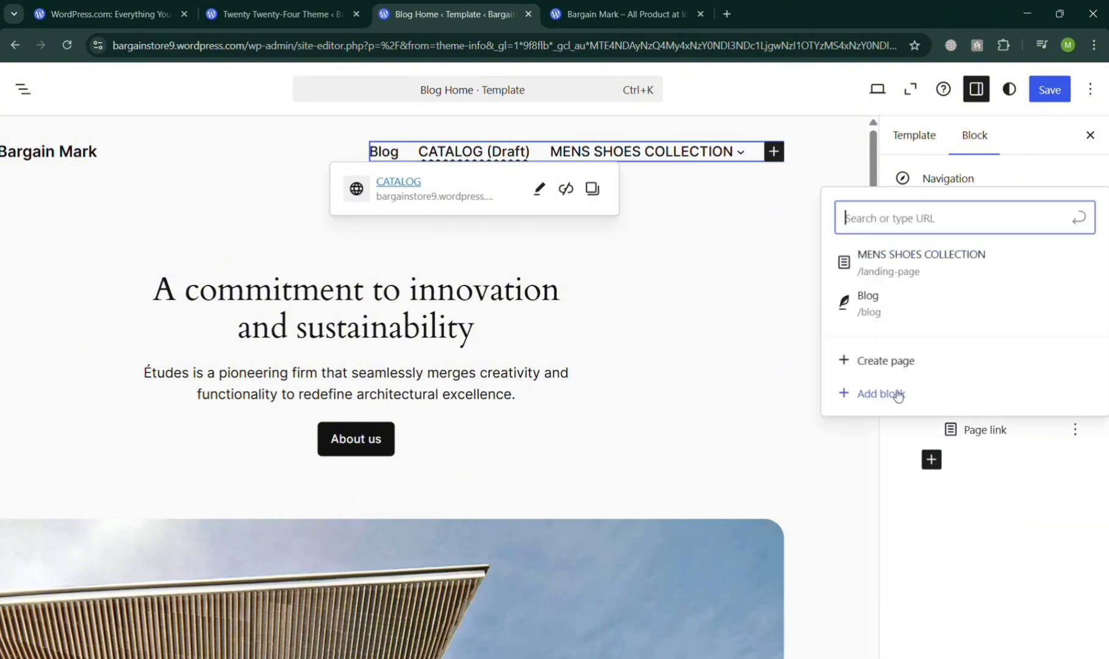
{"action": "left_click", "coordinate": [893, 303]}
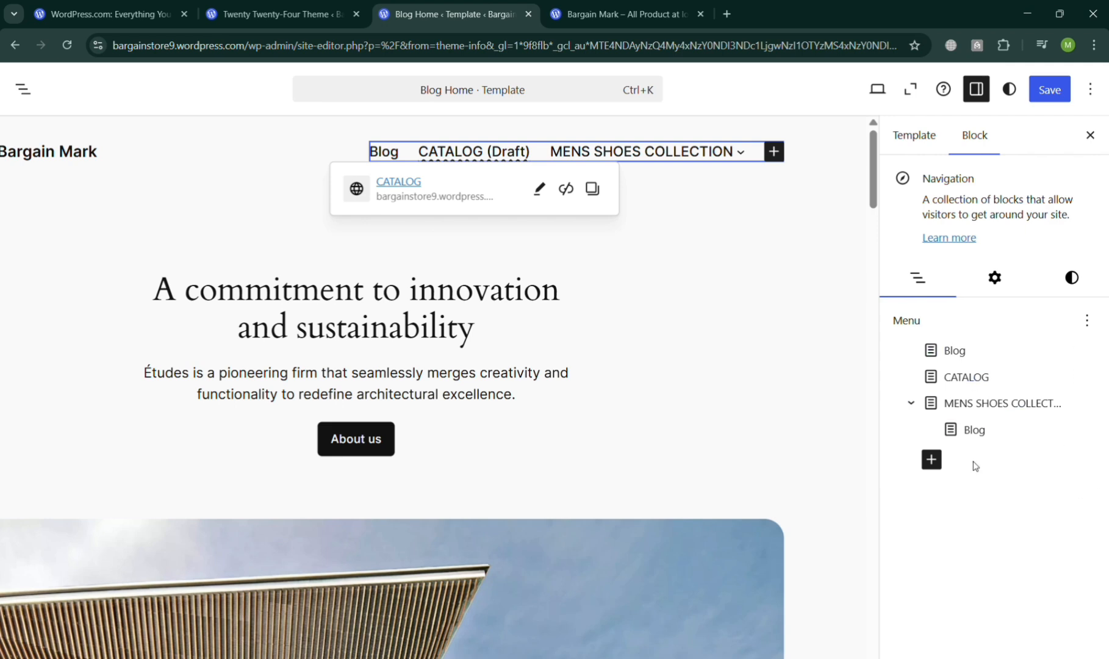
Add a submenu link to the MENS SHOES COLLECTION page under CATALOG in the Navigation menu.
{"action": "left_click", "coordinate": [962, 378]}
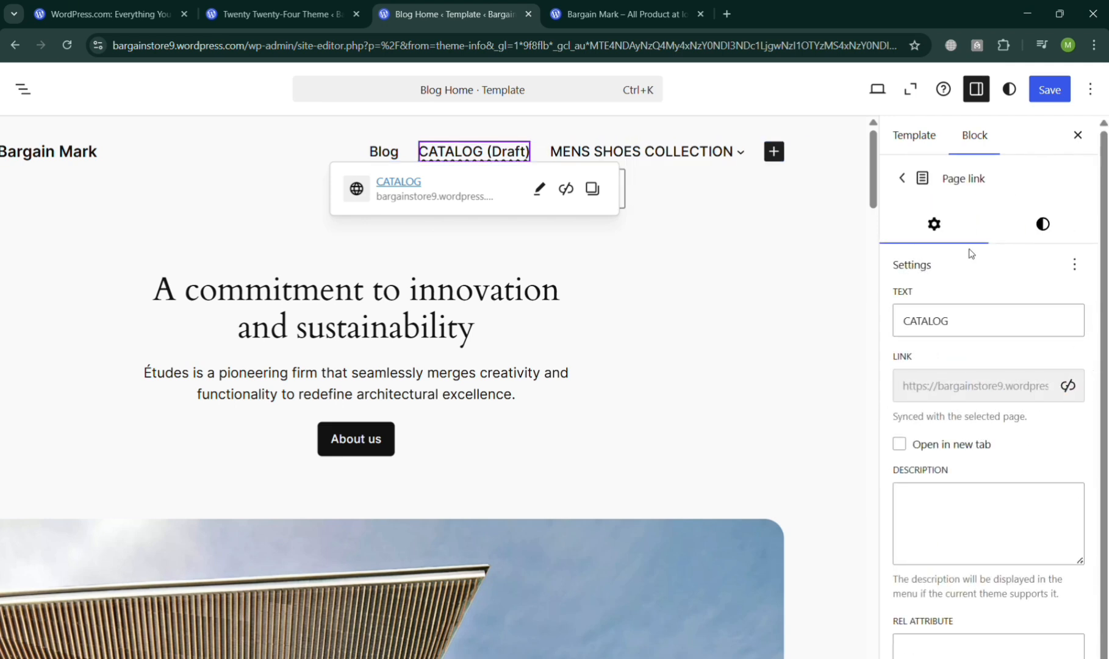
{"action": "left_click", "coordinate": [910, 177]}
{"action": "left_click", "coordinate": [1076, 378]}
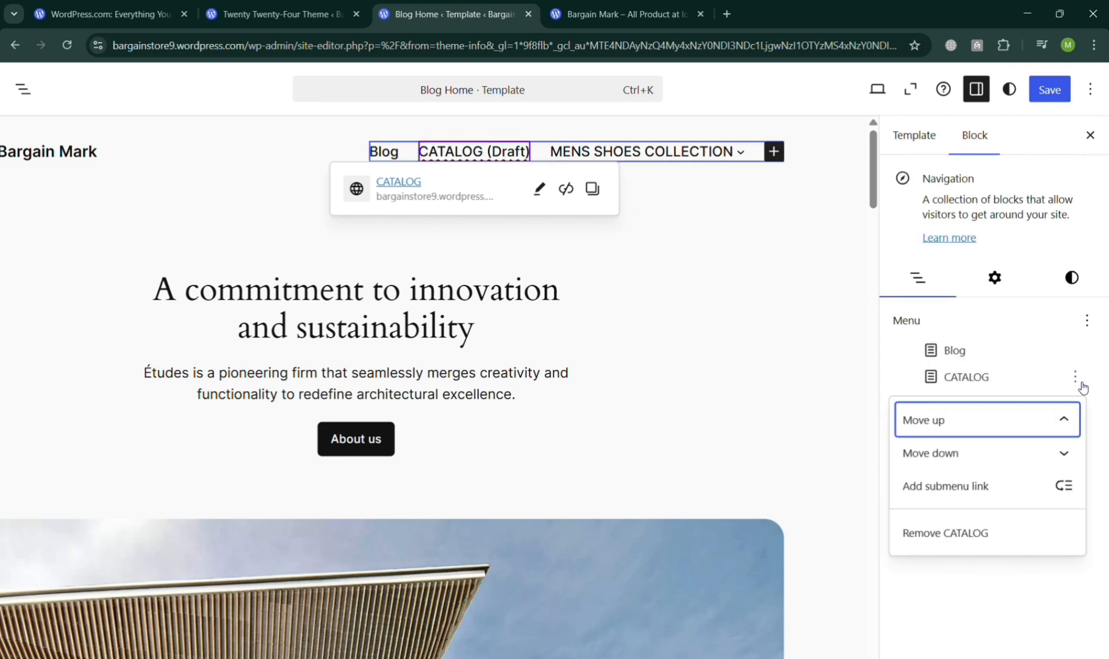
{"action": "left_click", "coordinate": [1010, 493]}
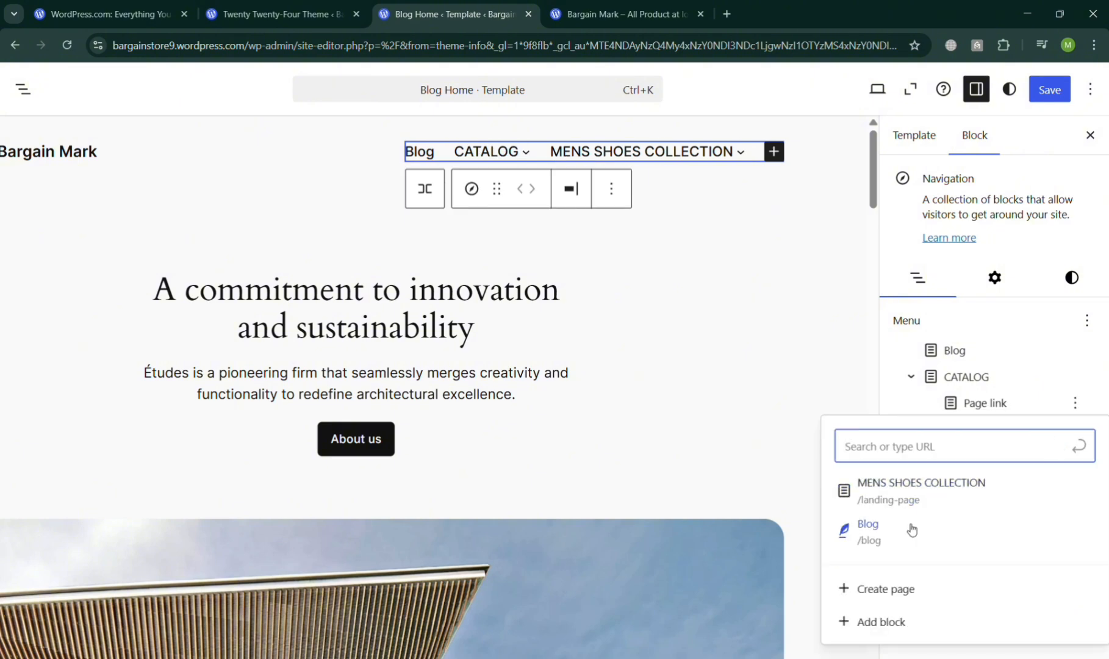
{"action": "left_click", "coordinate": [934, 488]}
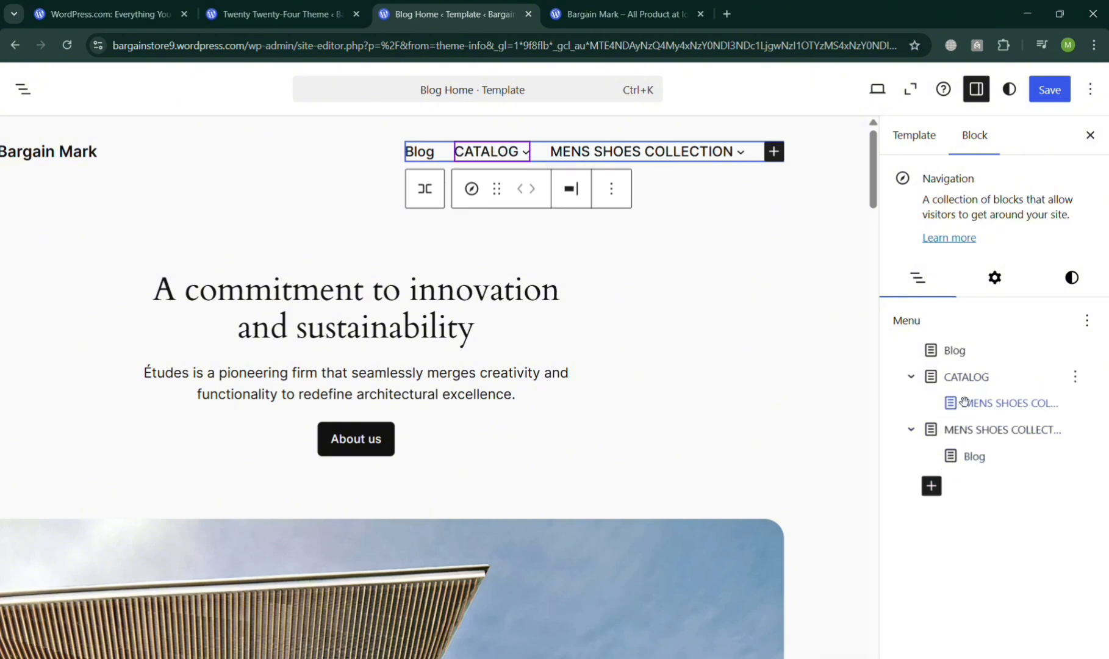
Collapse the CATALOG and MENS SHOES COLLECTION submenus in the menu list, view Blog's link options and check the submenus in the header.
{"action": "left_click", "coordinate": [915, 431]}
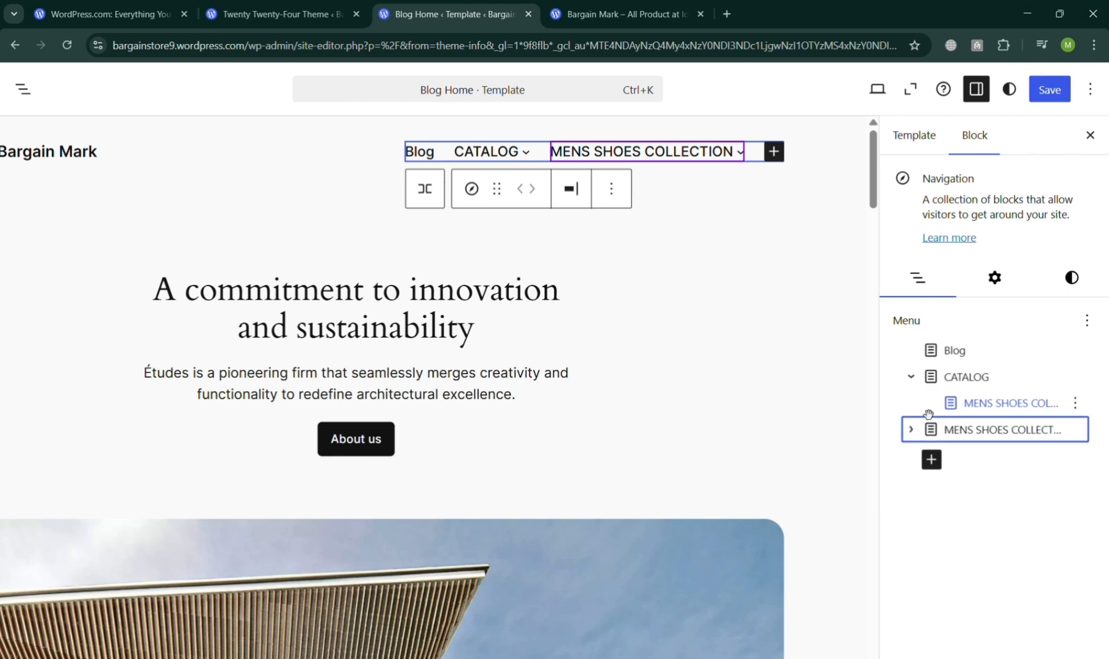
{"action": "left_click", "coordinate": [912, 377]}
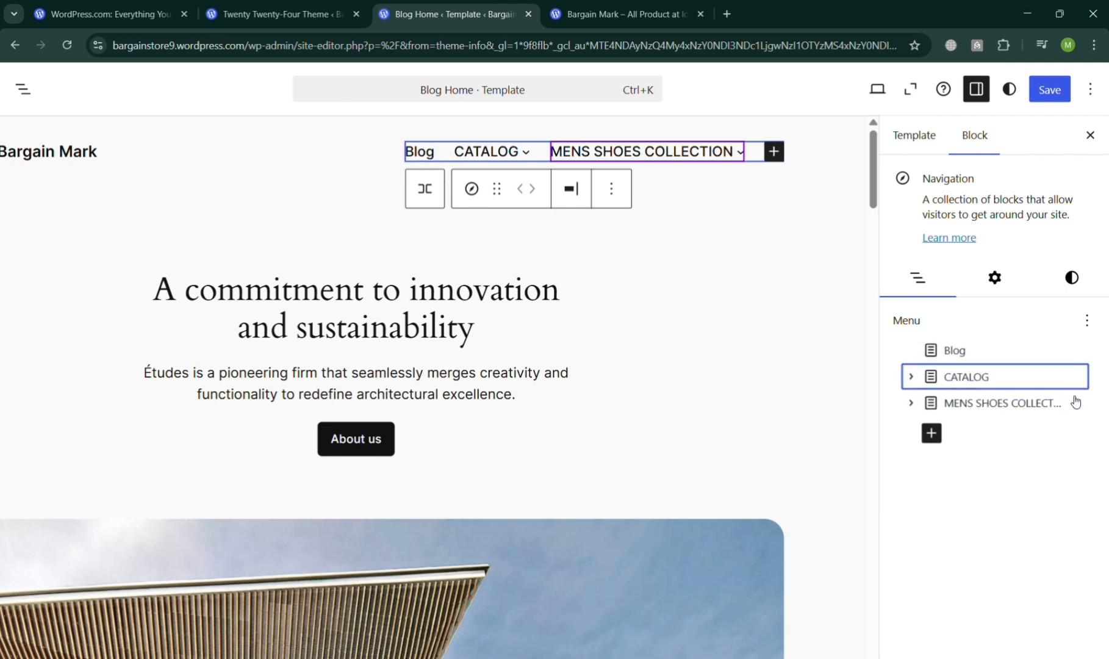
{"action": "left_click", "coordinate": [1074, 352]}
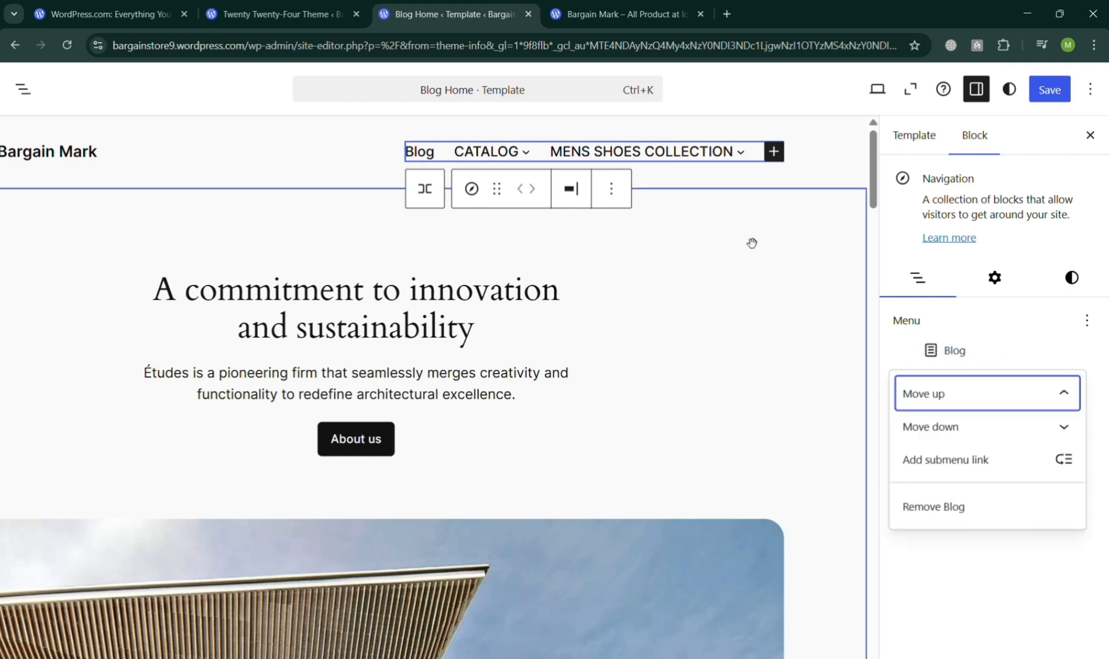
{"action": "left_click", "coordinate": [801, 250]}
{"action": "left_click", "coordinate": [567, 160]}
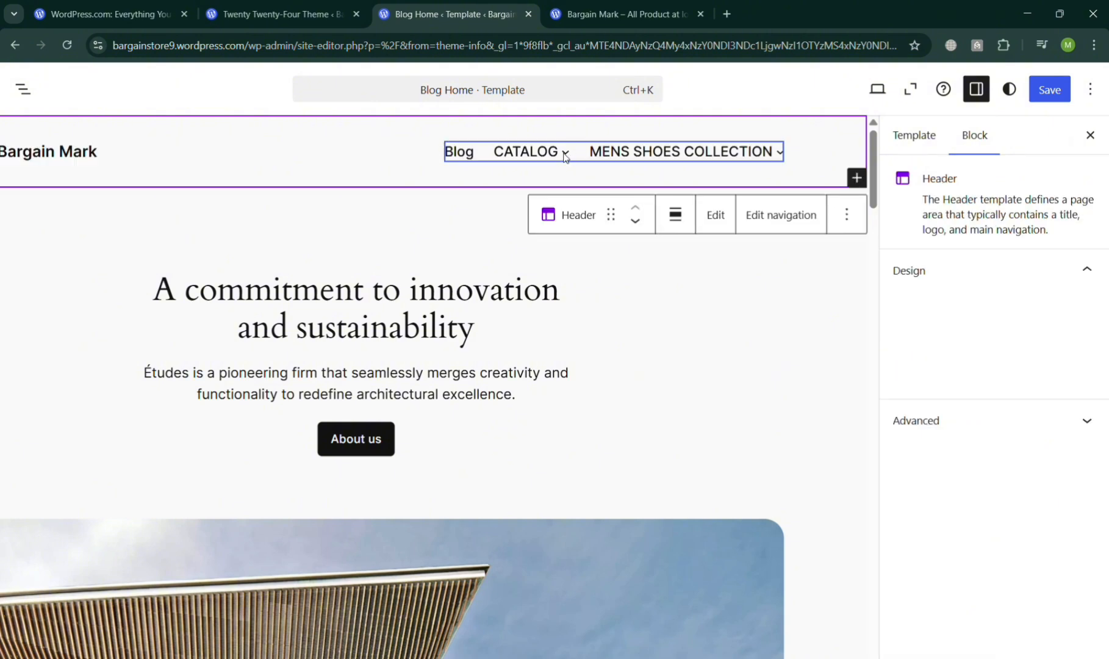
{"action": "left_click", "coordinate": [567, 160]}
{"action": "mouse_move", "coordinate": [647, 154]}
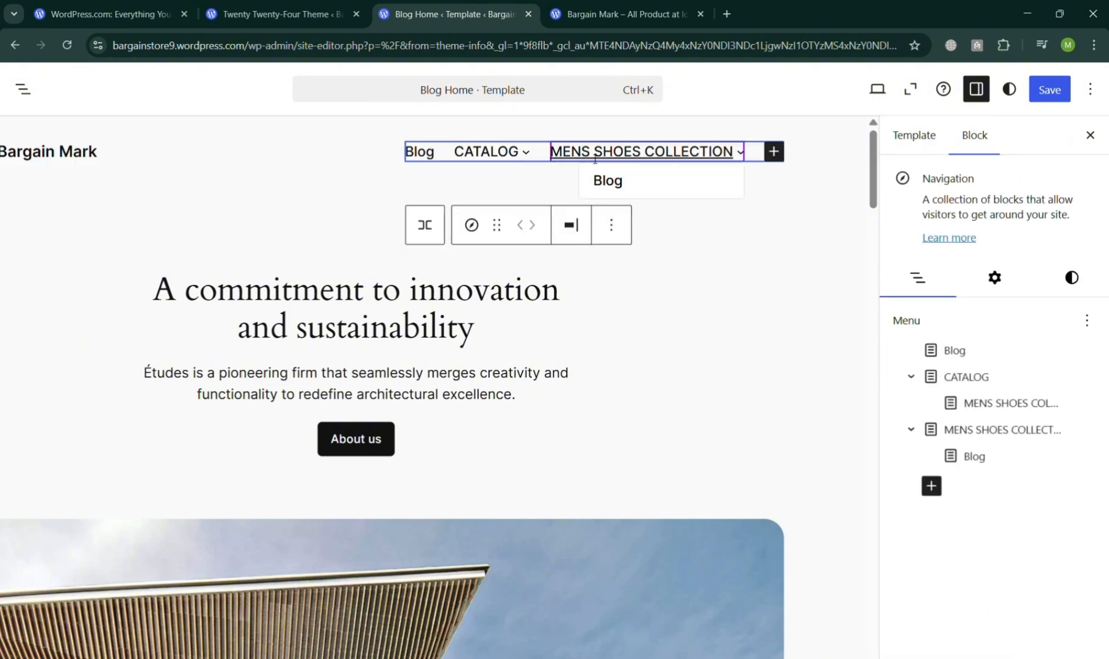
Select the Hero group block and look through its layout settings.
{"action": "left_click", "coordinate": [755, 325]}
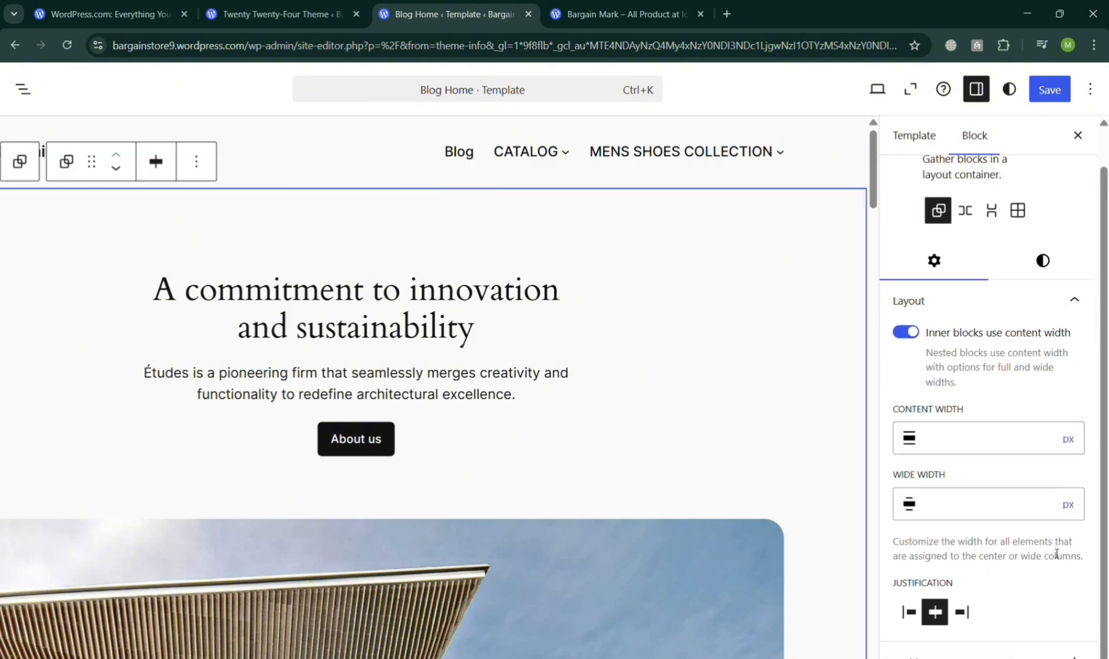
{"action": "scroll", "coordinate": [1031, 556], "scroll_direction": "down", "scroll_amount": 3}
{"action": "scroll", "coordinate": [1031, 552], "scroll_direction": "up", "scroll_amount": 2}
Try a content width of -1 px for the Hero group and clear the value again.
{"action": "left_click", "coordinate": [1033, 446]}
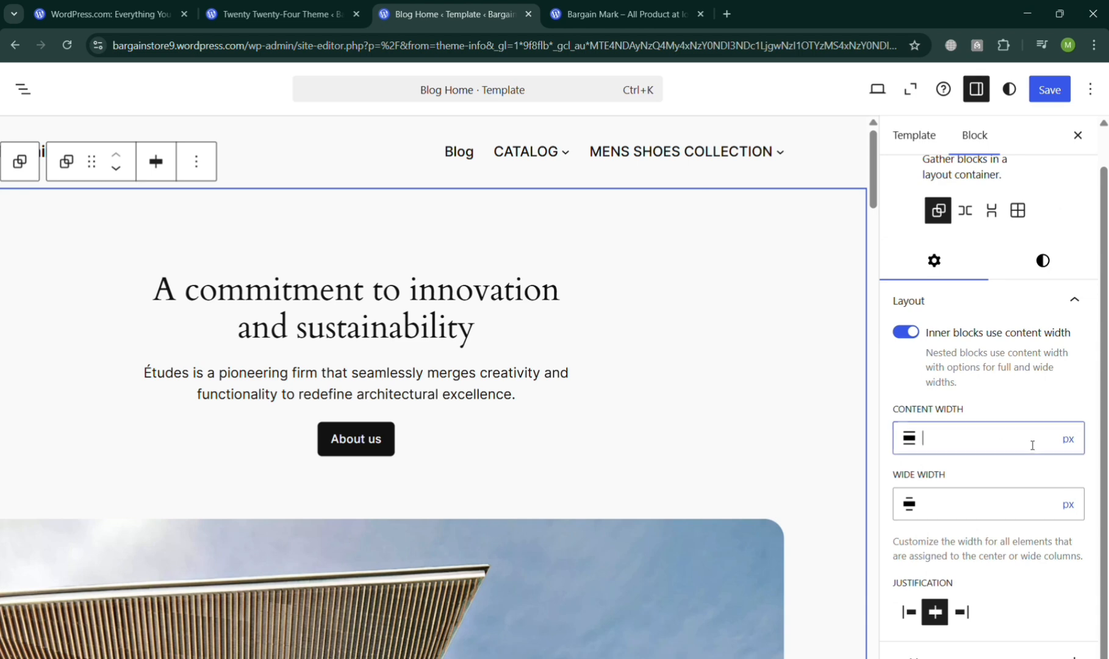
{"action": "scroll", "coordinate": [1032, 448], "scroll_direction": "down", "scroll_amount": 3}
{"action": "scroll", "coordinate": [1032, 449], "scroll_direction": "up", "scroll_amount": 2}
{"action": "scroll", "coordinate": [1031, 450], "scroll_direction": "down", "scroll_amount": 1}
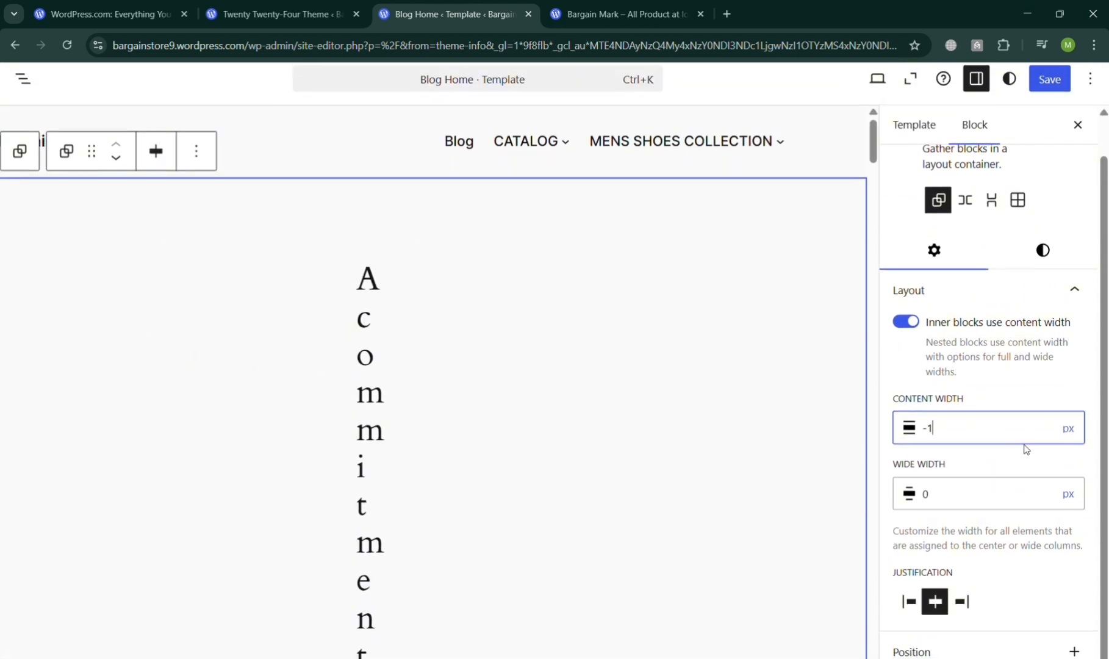
{"action": "key", "text": "BackSpace"}
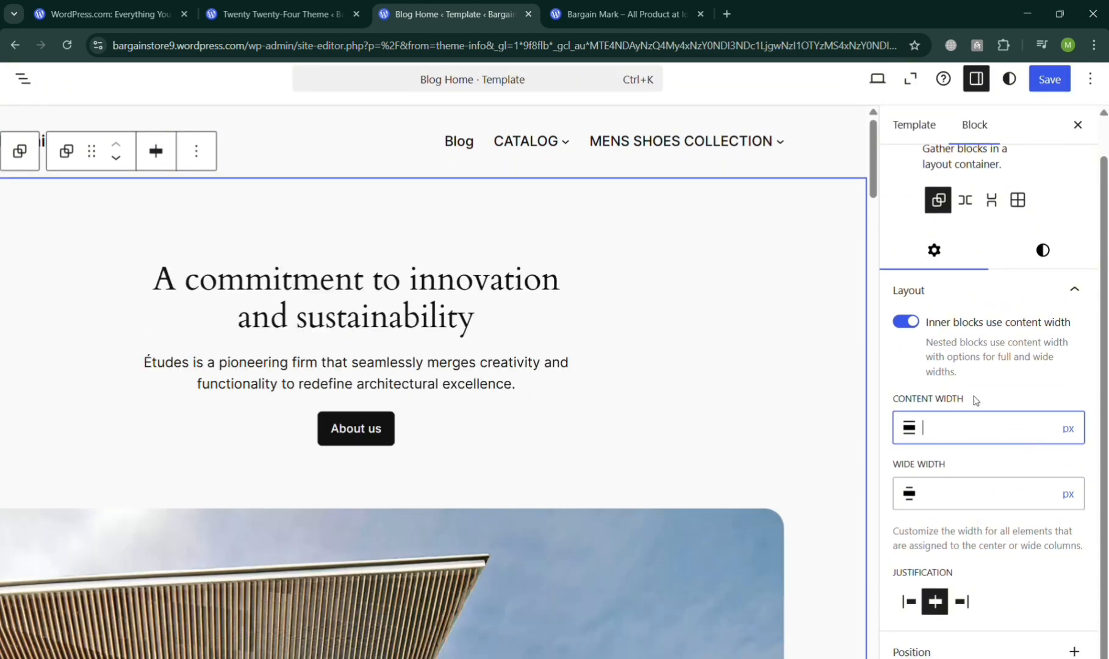
Set the Hero group's background color to the theme green Accent / Four (#B1C5A4).
{"action": "left_click", "coordinate": [1053, 252]}
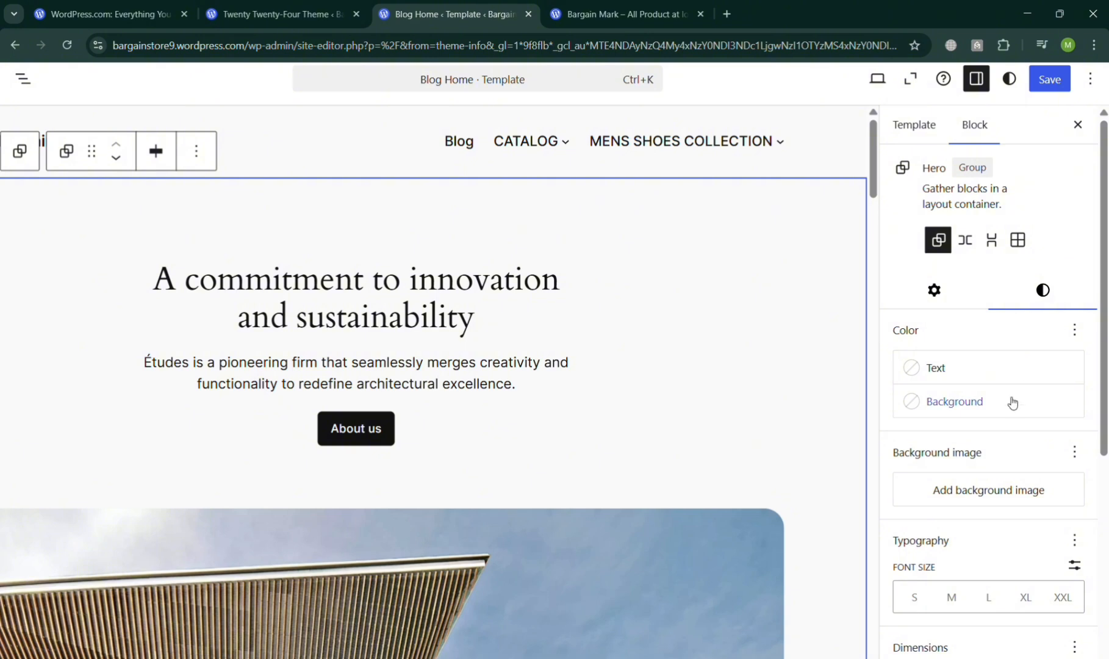
{"action": "scroll", "coordinate": [1010, 423], "scroll_direction": "down", "scroll_amount": 1}
{"action": "scroll", "coordinate": [1004, 433], "scroll_direction": "down", "scroll_amount": 5}
{"action": "scroll", "coordinate": [980, 344], "scroll_direction": "up", "scroll_amount": 3}
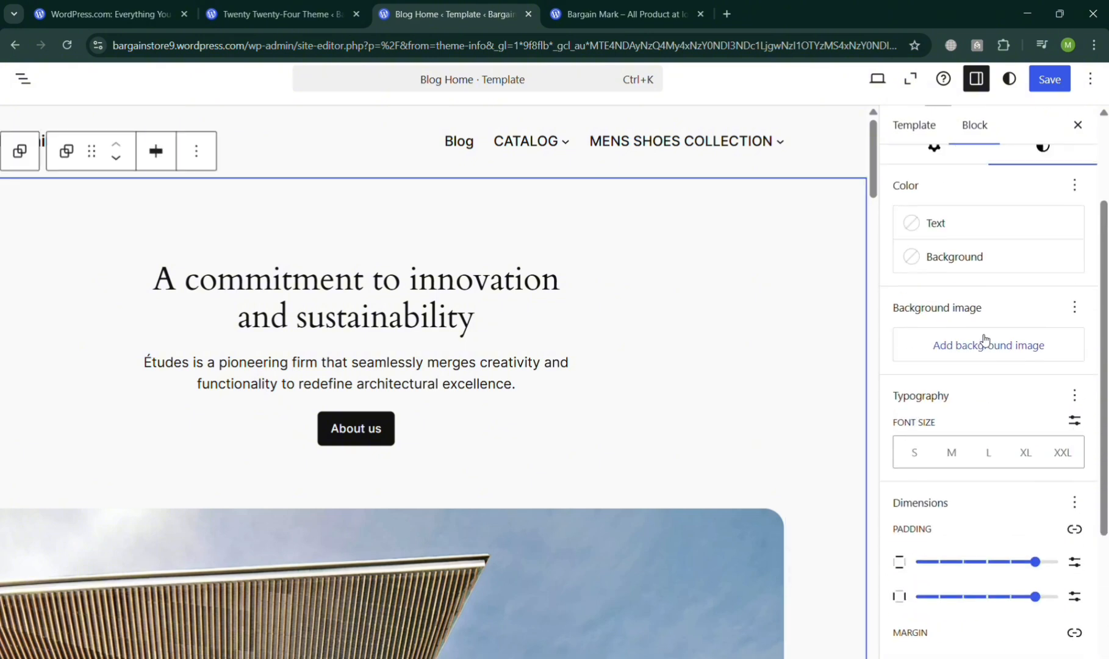
{"action": "left_click", "coordinate": [983, 264]}
{"action": "left_click", "coordinate": [734, 478]}
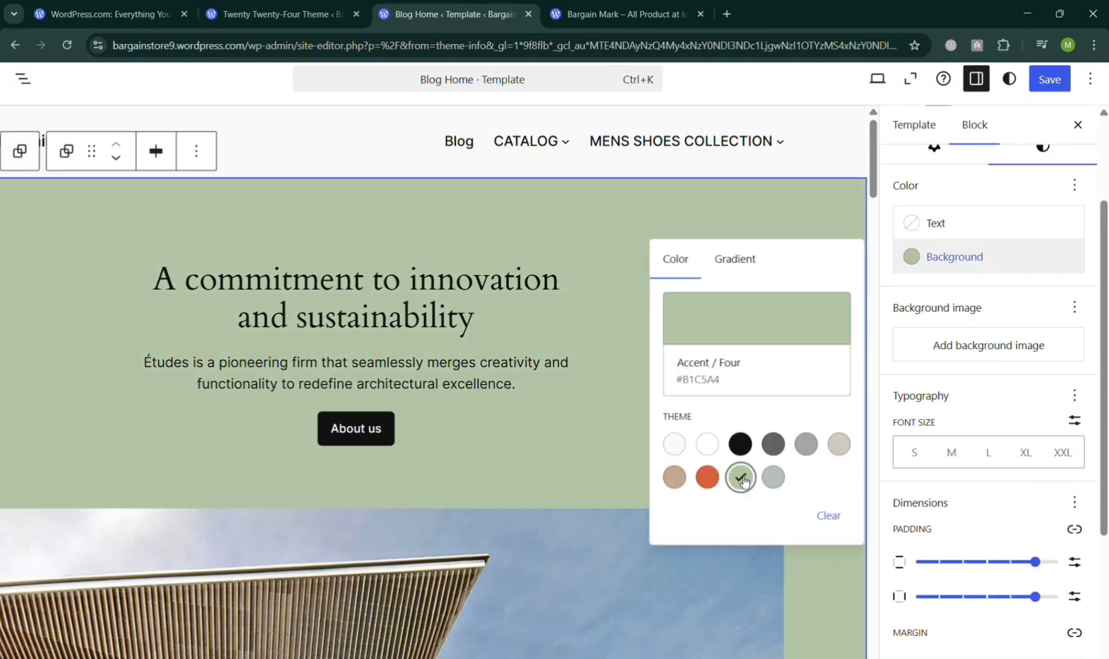
{"action": "left_click", "coordinate": [956, 396]}
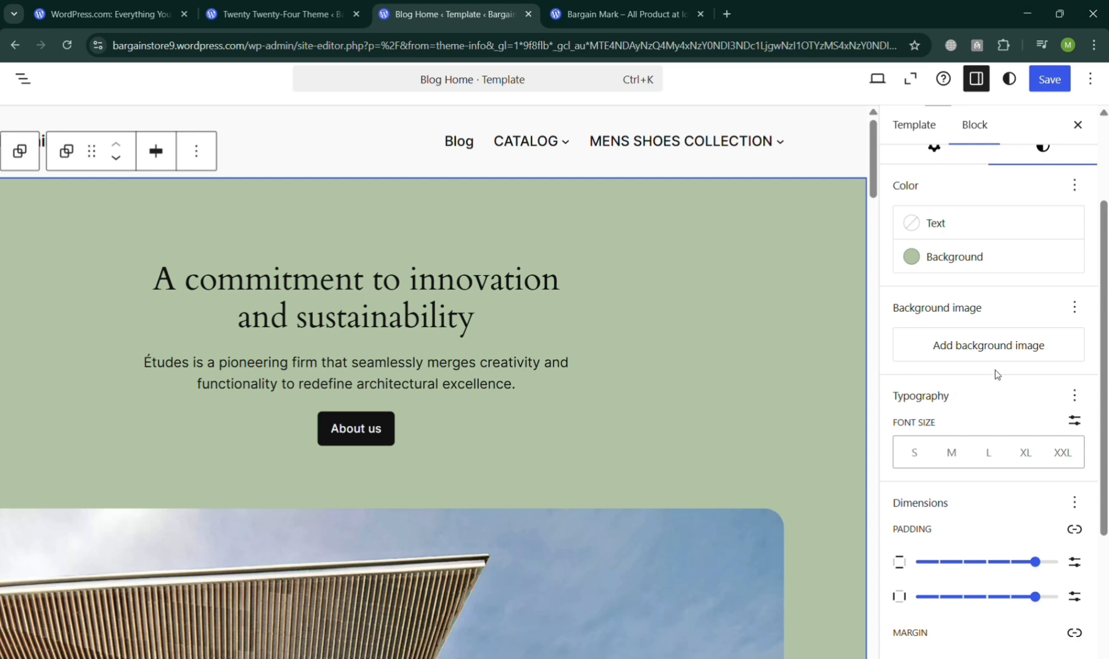
Look through the Hero group's Dimensions and Border & Shadow style settings.
{"action": "scroll", "coordinate": [997, 374], "scroll_direction": "down", "scroll_amount": 5}
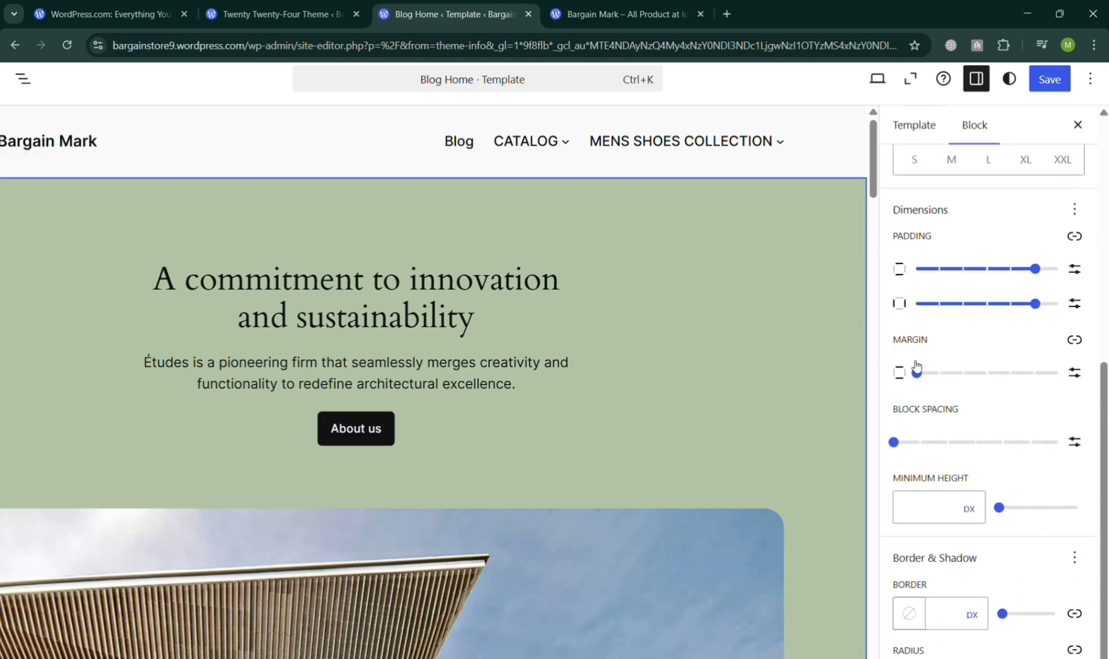
{"action": "scroll", "coordinate": [970, 572], "scroll_direction": "down", "scroll_amount": 2}
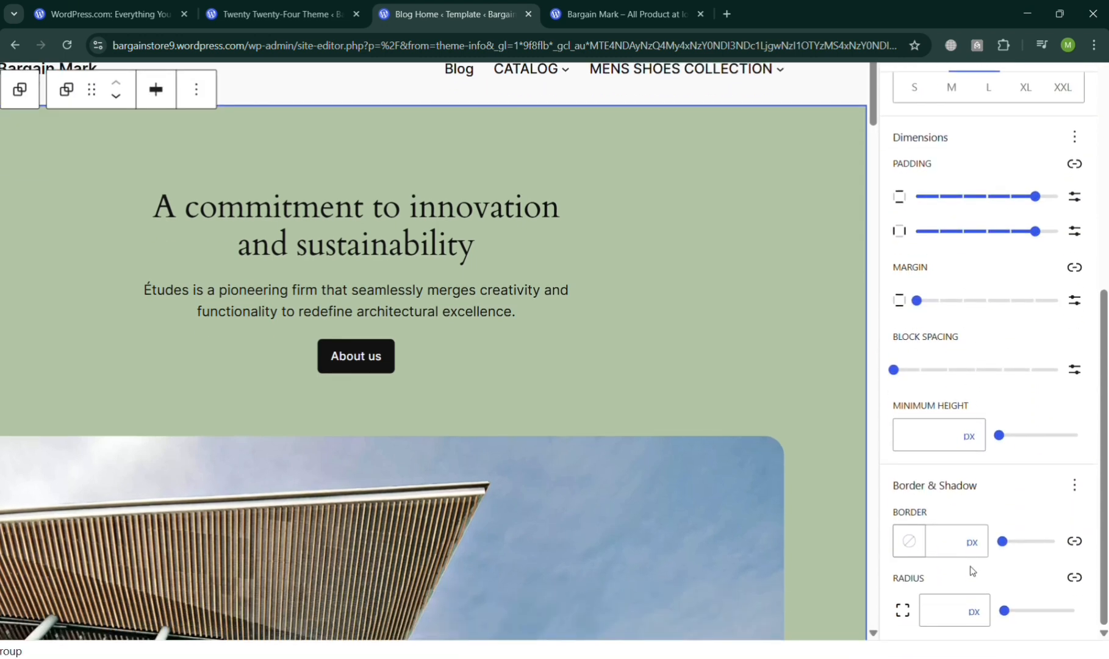
{"action": "scroll", "coordinate": [977, 574], "scroll_direction": "up", "scroll_amount": 5}
{"action": "scroll", "coordinate": [980, 558], "scroll_direction": "up", "scroll_amount": 5}
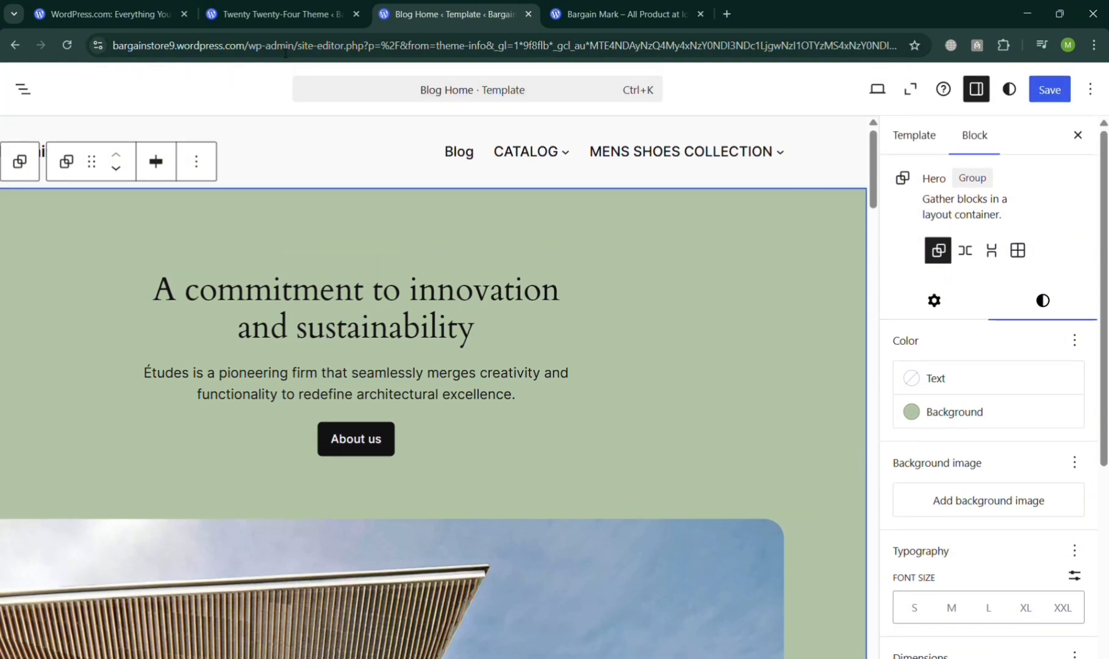
View the live site in a new tab to check its header and hero, and return to the template editor.
{"action": "key", "text": "ctrl+minus"}
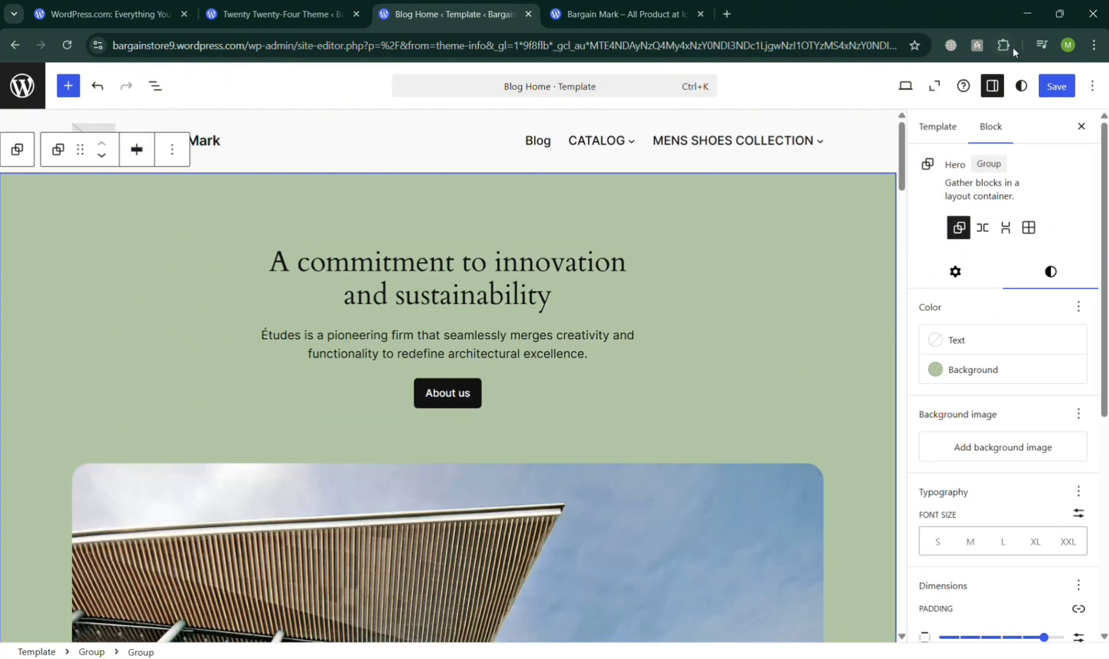
{"action": "left_click", "coordinate": [906, 87]}
{"action": "left_click", "coordinate": [882, 228]}
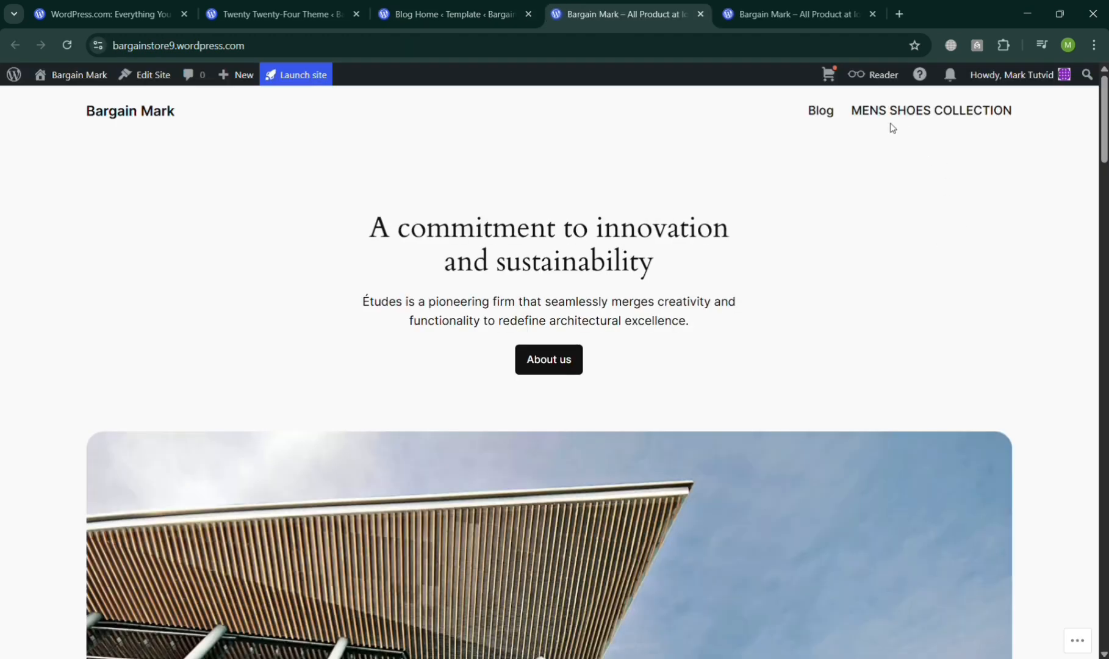
{"action": "left_click", "coordinate": [458, 13]}
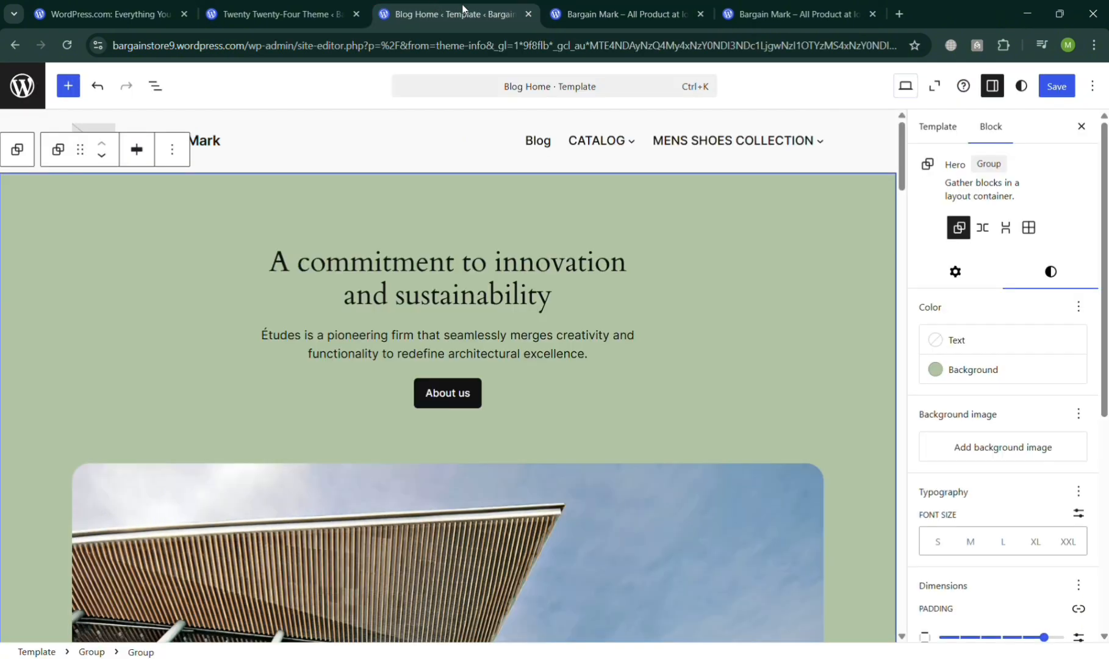
Save the pending changes to the Blog Home template and the Navigation menu.
{"action": "scroll", "coordinate": [1012, 144], "scroll_direction": "up", "scroll_amount": 3}
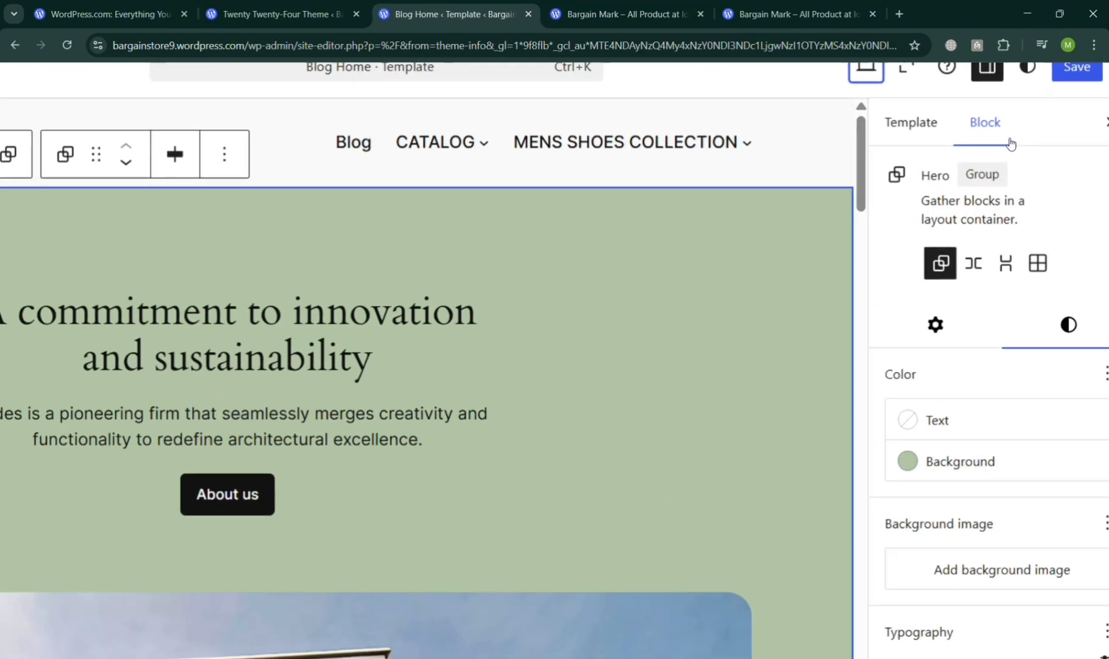
{"action": "left_click", "coordinate": [1017, 113]}
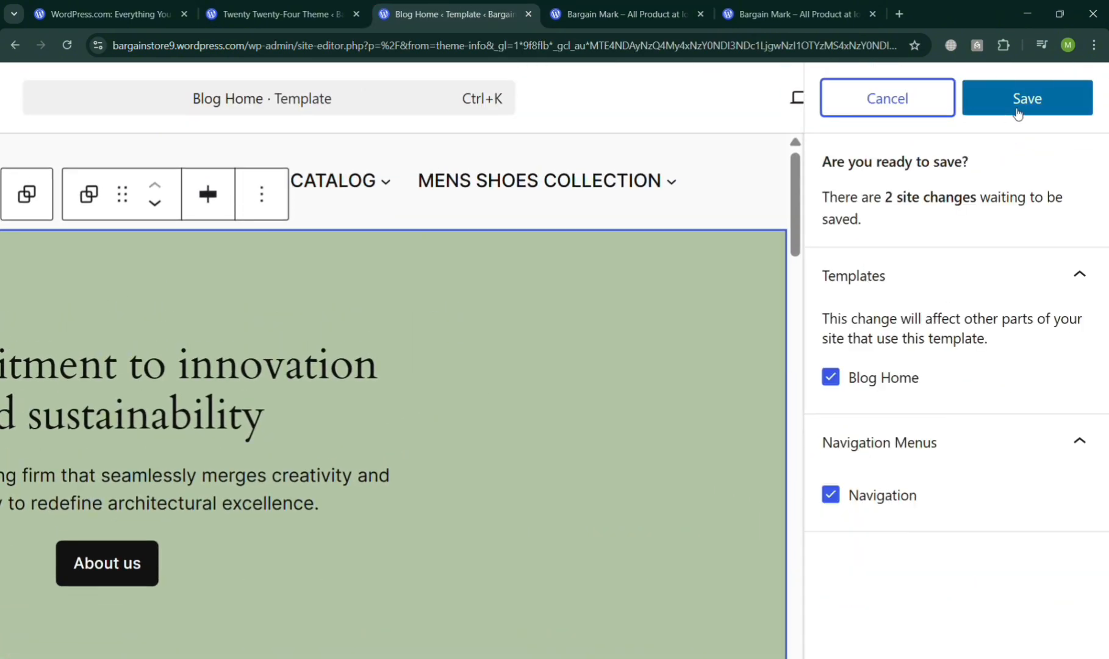
{"action": "left_click", "coordinate": [1018, 108]}
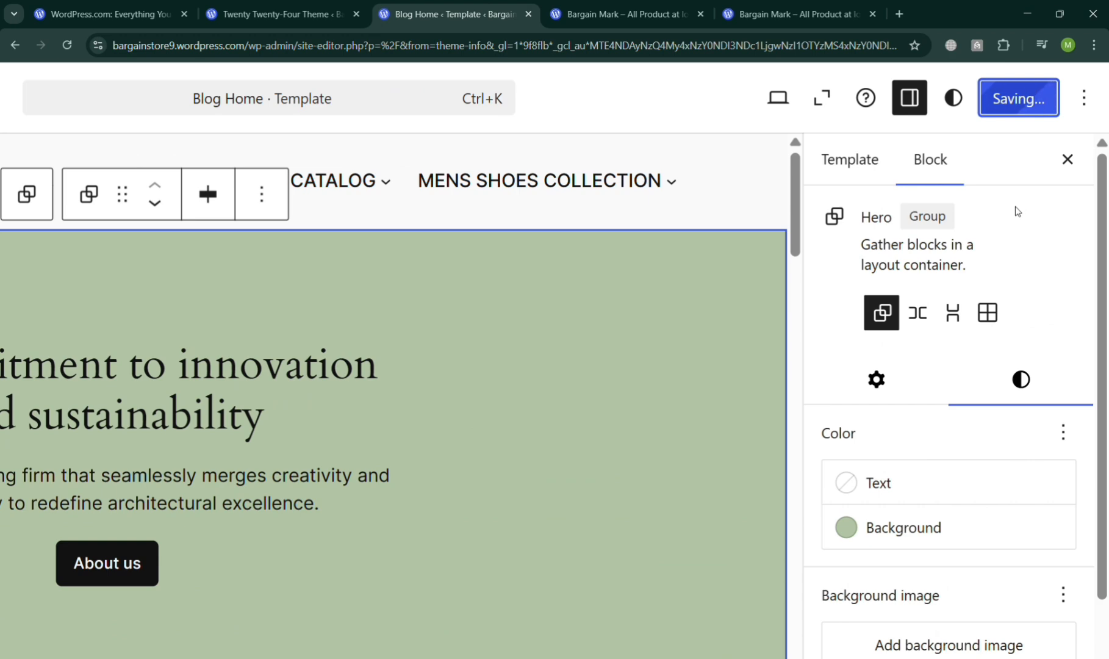
{"action": "scroll", "coordinate": [1015, 212], "scroll_direction": "down", "scroll_amount": 3}
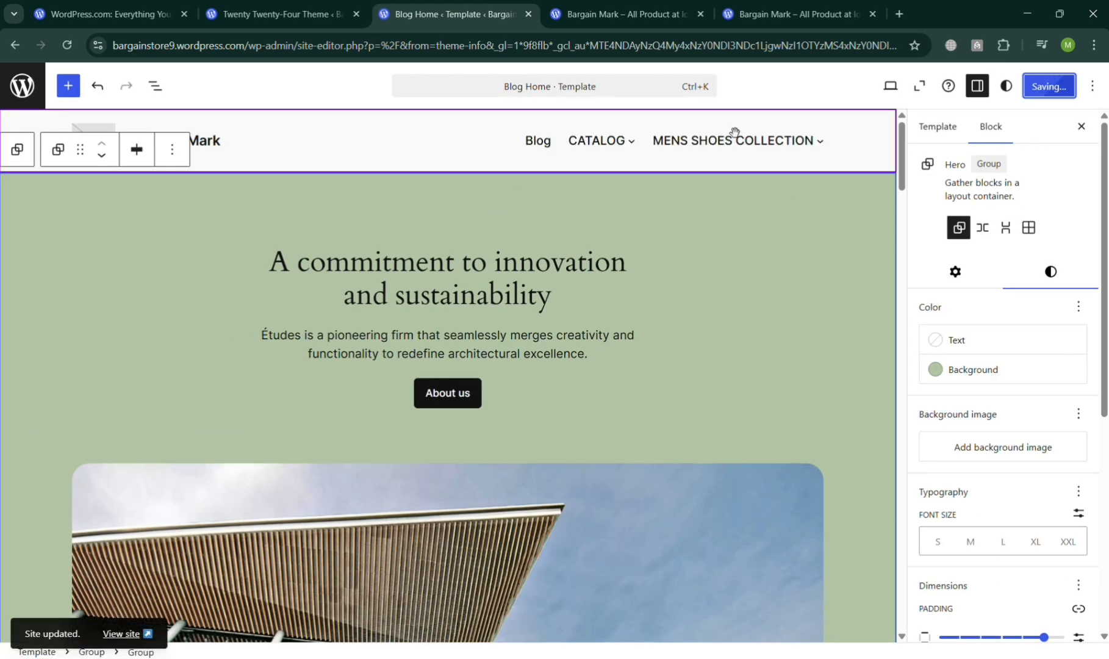
Reopen the live site to check the saved navigation links and hero background, and return to the Blog Home template.
{"action": "left_click", "coordinate": [891, 88]}
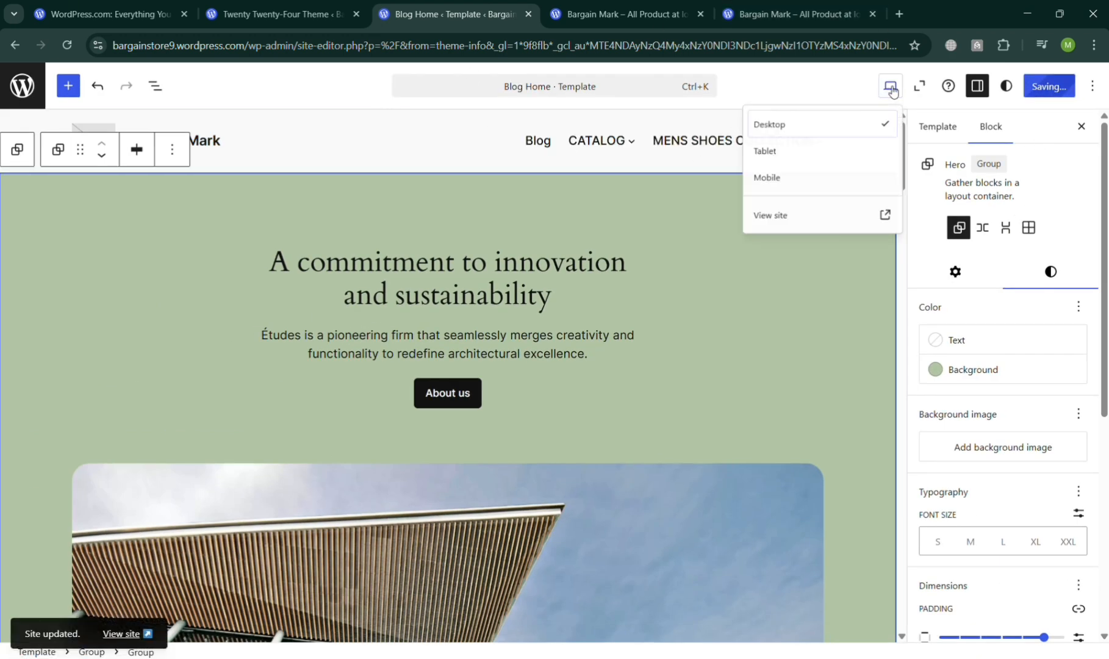
{"action": "left_click", "coordinate": [833, 220]}
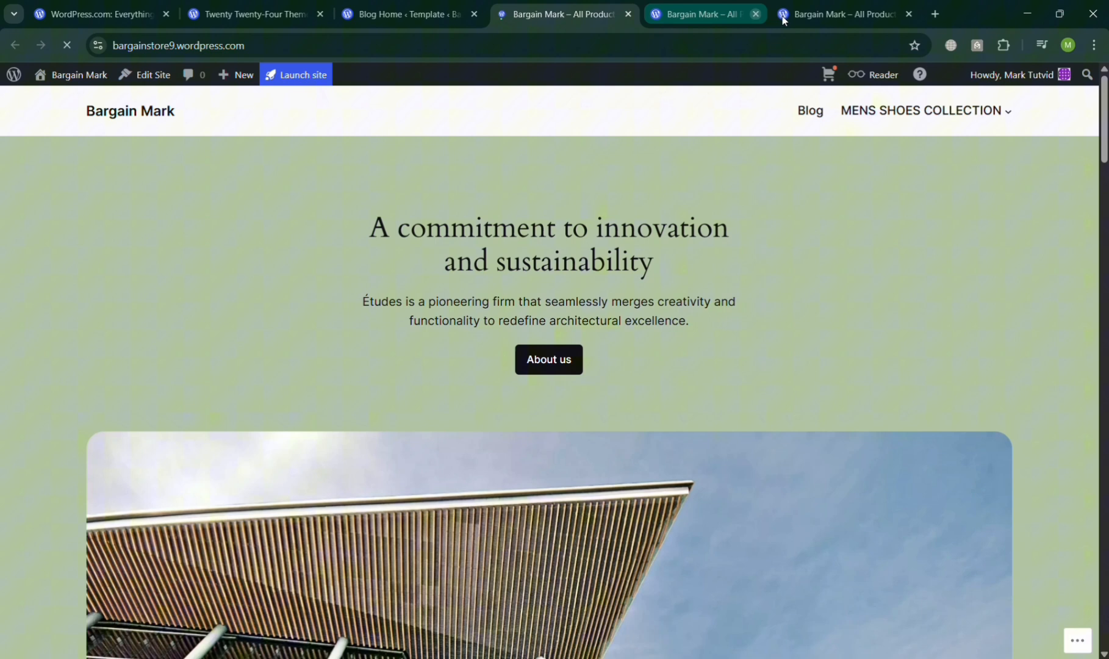
{"action": "left_click", "coordinate": [755, 14]}
{"action": "mouse_move", "coordinate": [886, 119]}
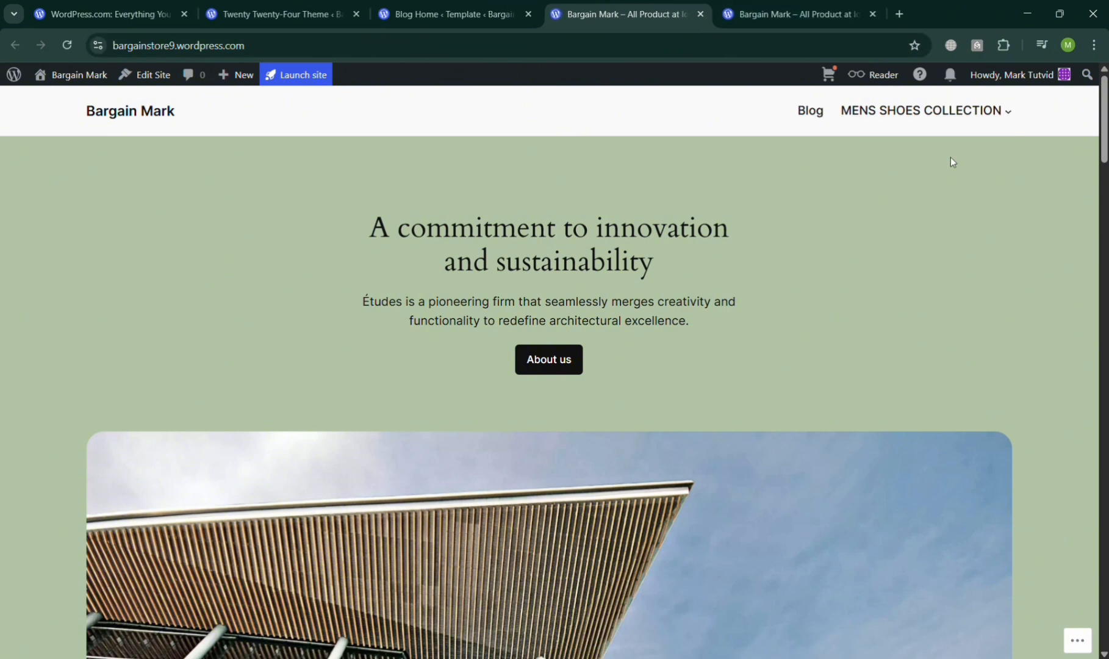
{"action": "left_click", "coordinate": [431, 8]}
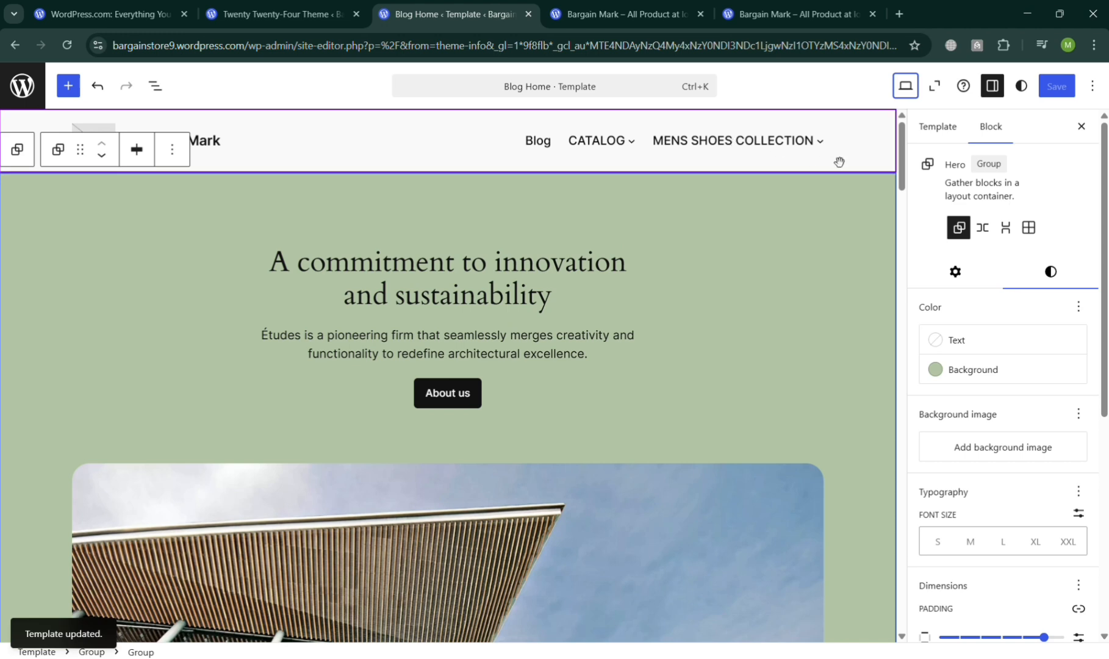
Examine the Header block's design and Advanced settings, and select the header's Navigation block.
{"action": "left_click", "coordinate": [747, 155]}
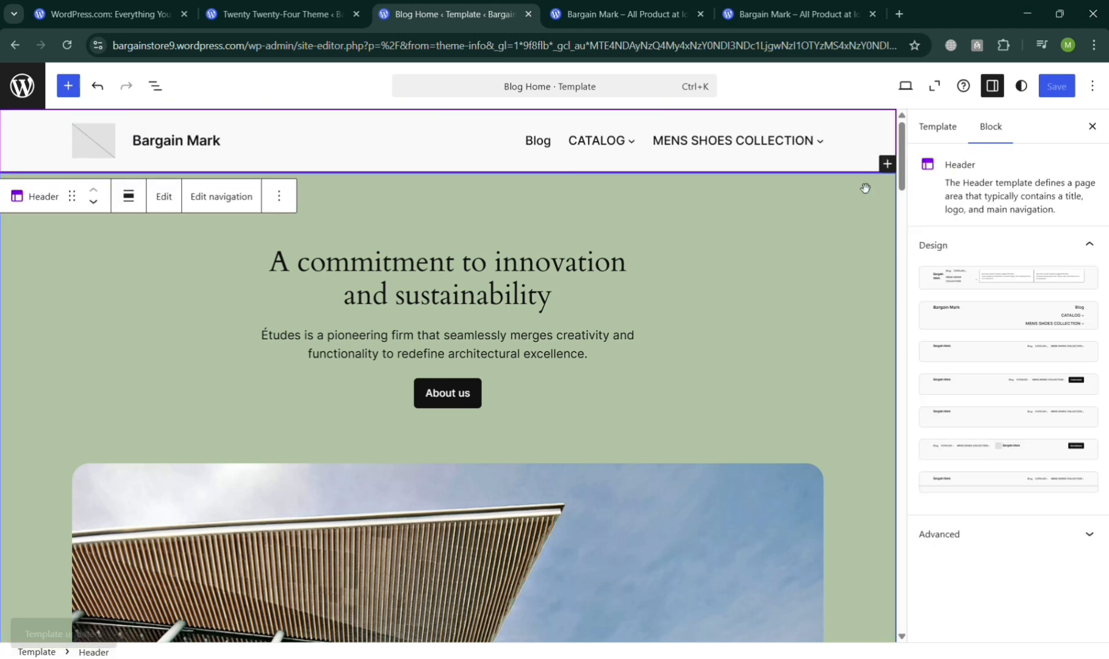
{"action": "left_click", "coordinate": [940, 128]}
{"action": "left_click", "coordinate": [992, 128]}
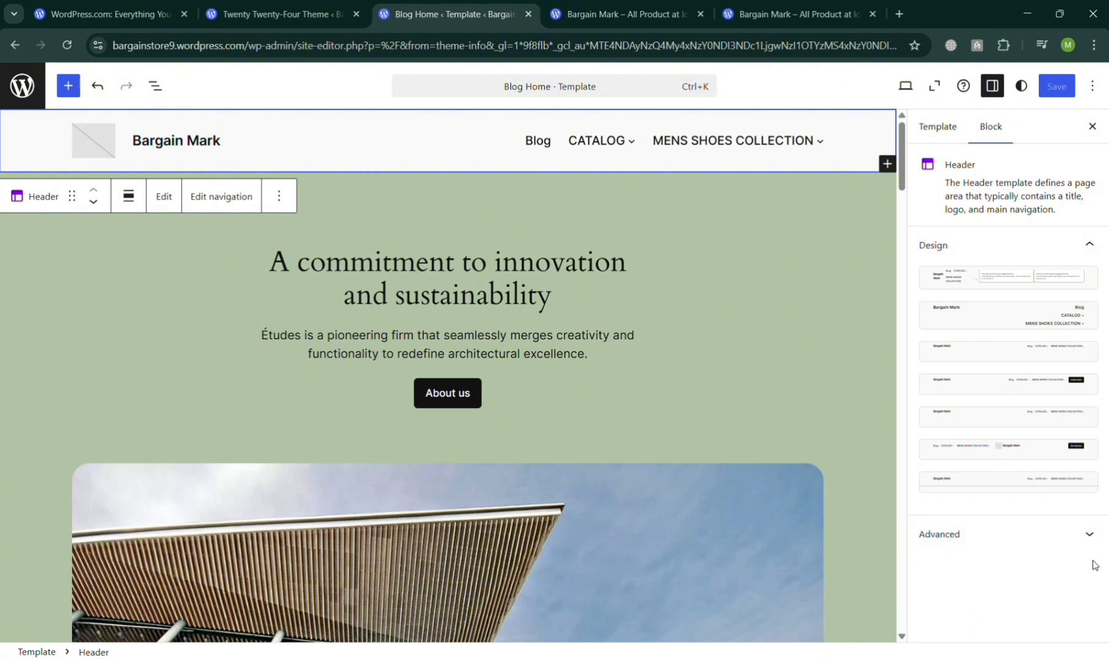
{"action": "left_click", "coordinate": [1072, 540]}
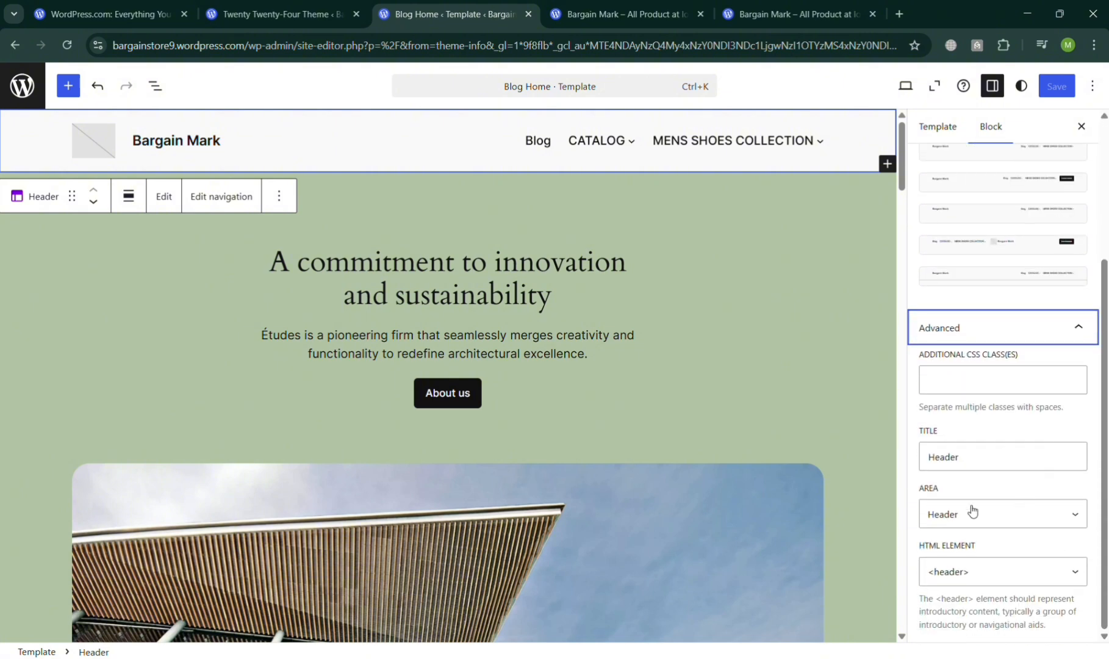
{"action": "left_click", "coordinate": [732, 141]}
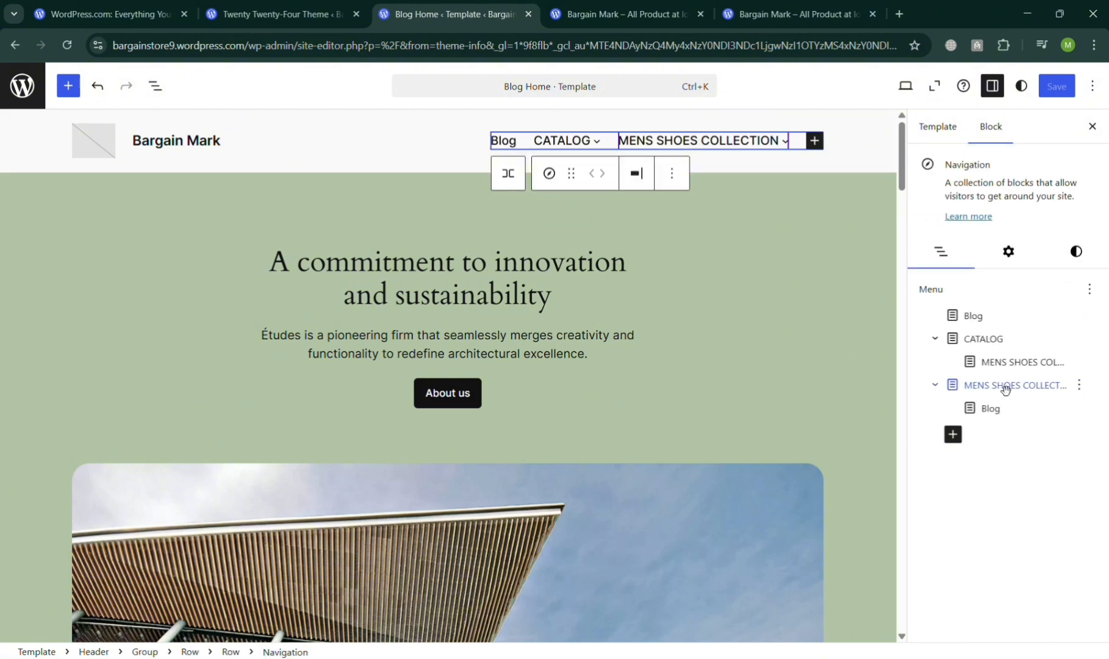
Add a page link at the end of the header's Navigation menu, search for PRODUCT 1, and create a new page titled PRODUCTS for it.
{"action": "left_click", "coordinate": [954, 434]}
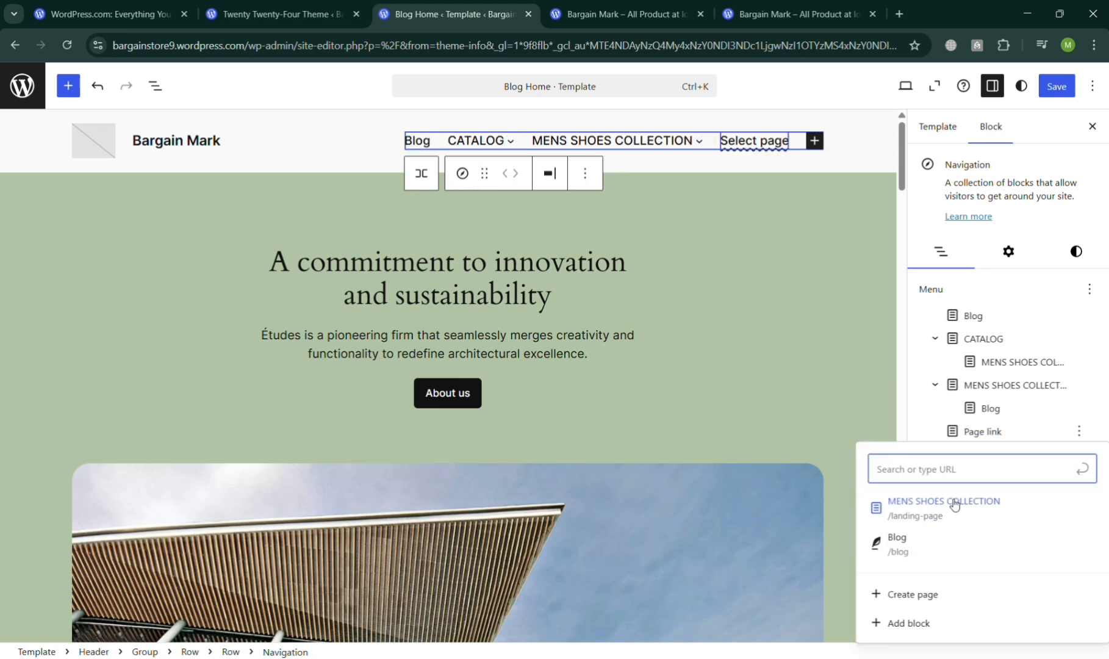
{"action": "type", "text": "PRODUCT 1"}
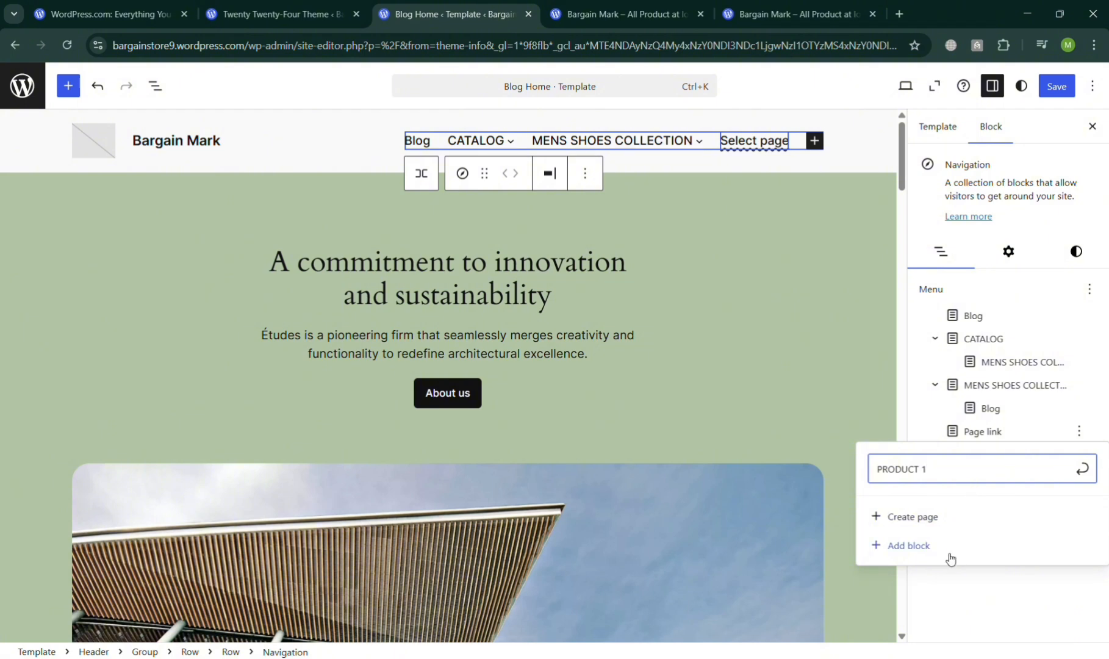
{"action": "left_click", "coordinate": [938, 520]}
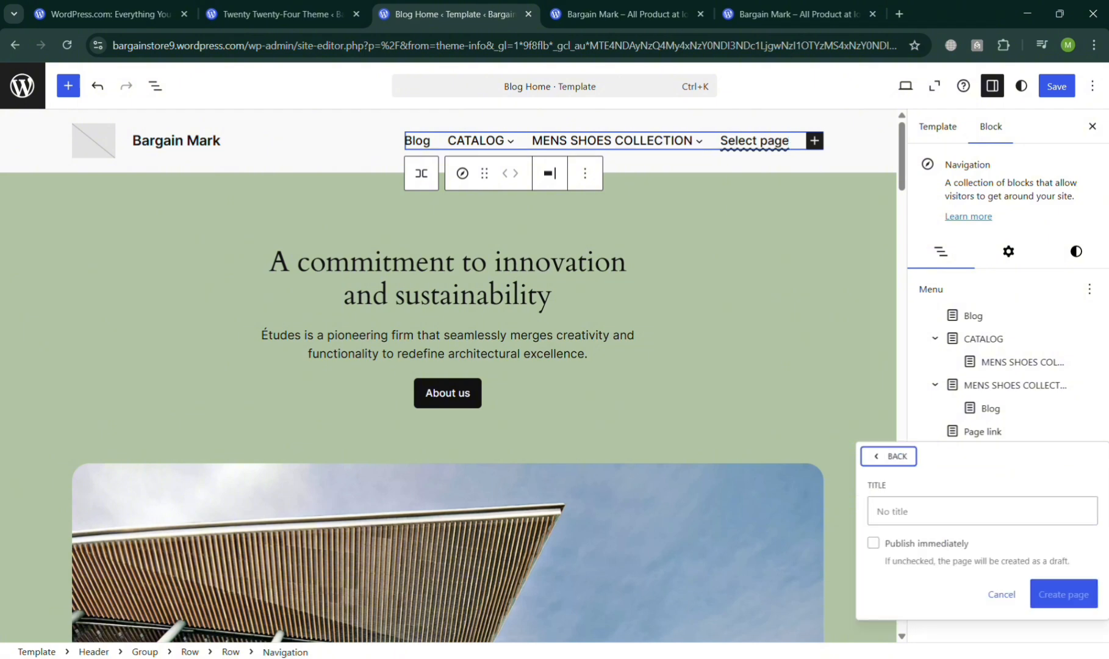
{"action": "left_click", "coordinate": [969, 519]}
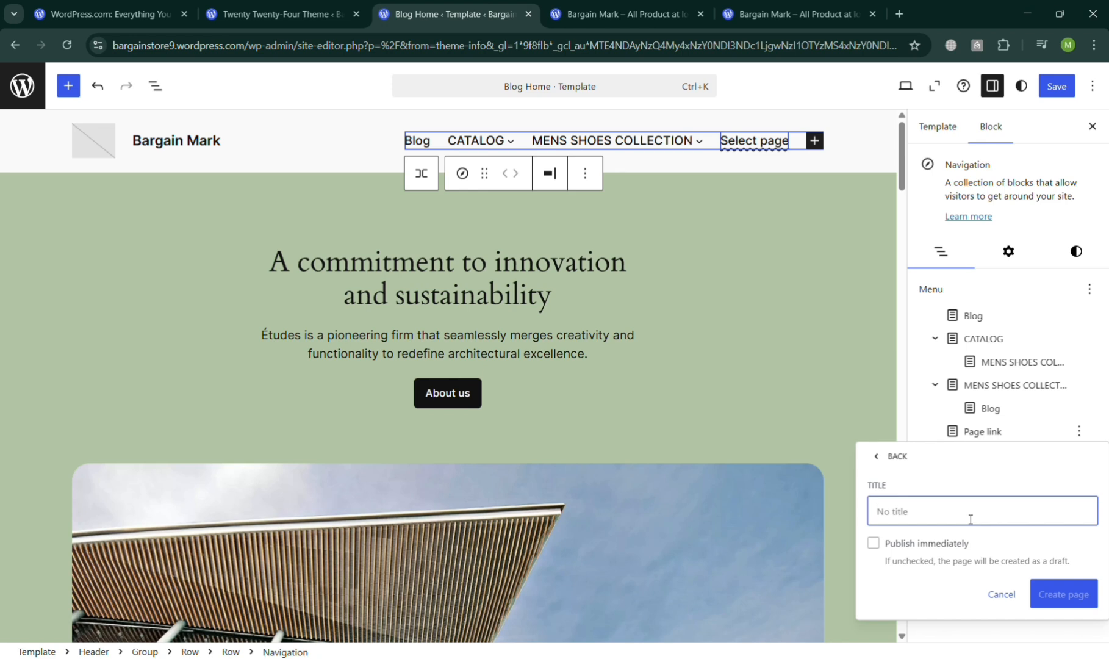
{"action": "type", "text": "PRODUCTS"}
{"action": "left_click", "coordinate": [1063, 595]}
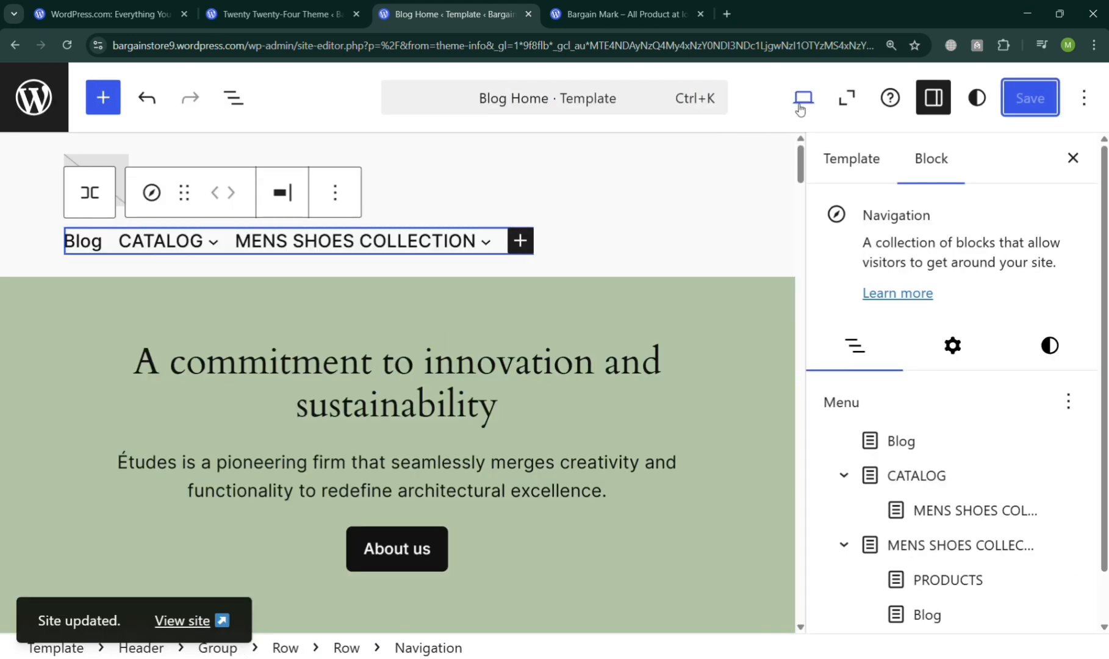
View the live site in a new tab to check the updated header navigation.
{"action": "left_click", "coordinate": [801, 109]}
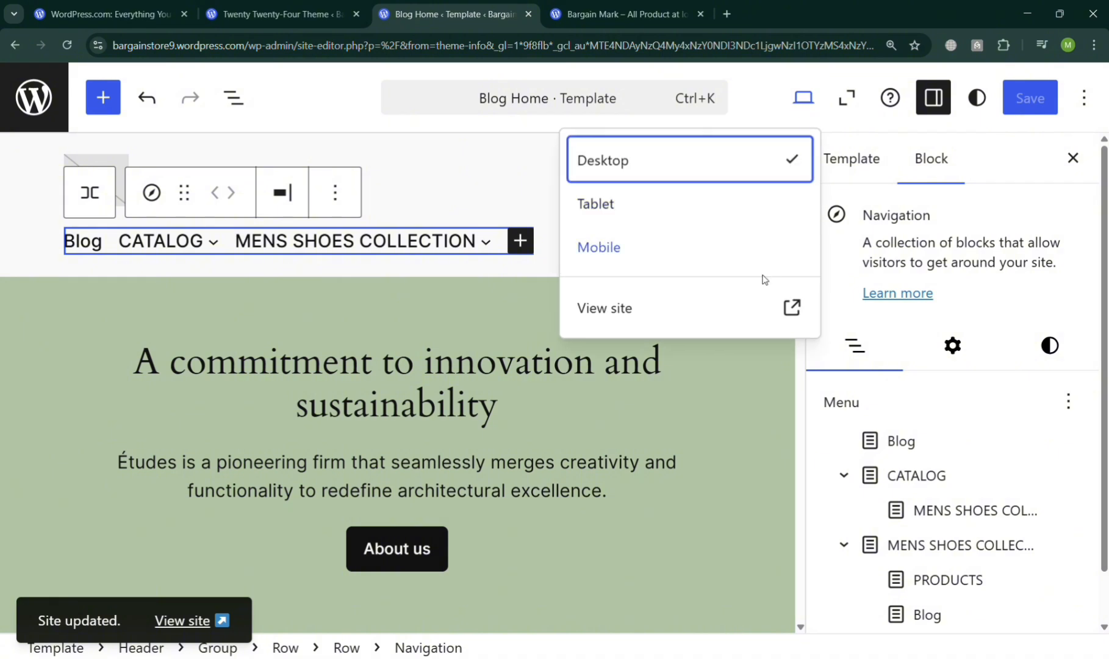
{"action": "left_click", "coordinate": [725, 321]}
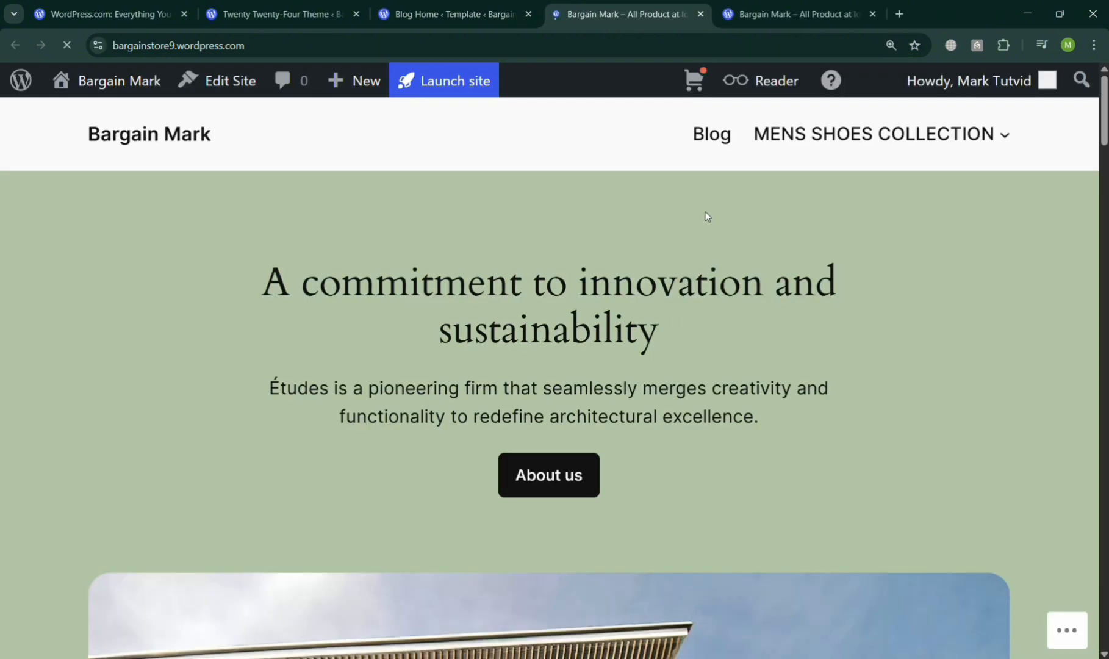